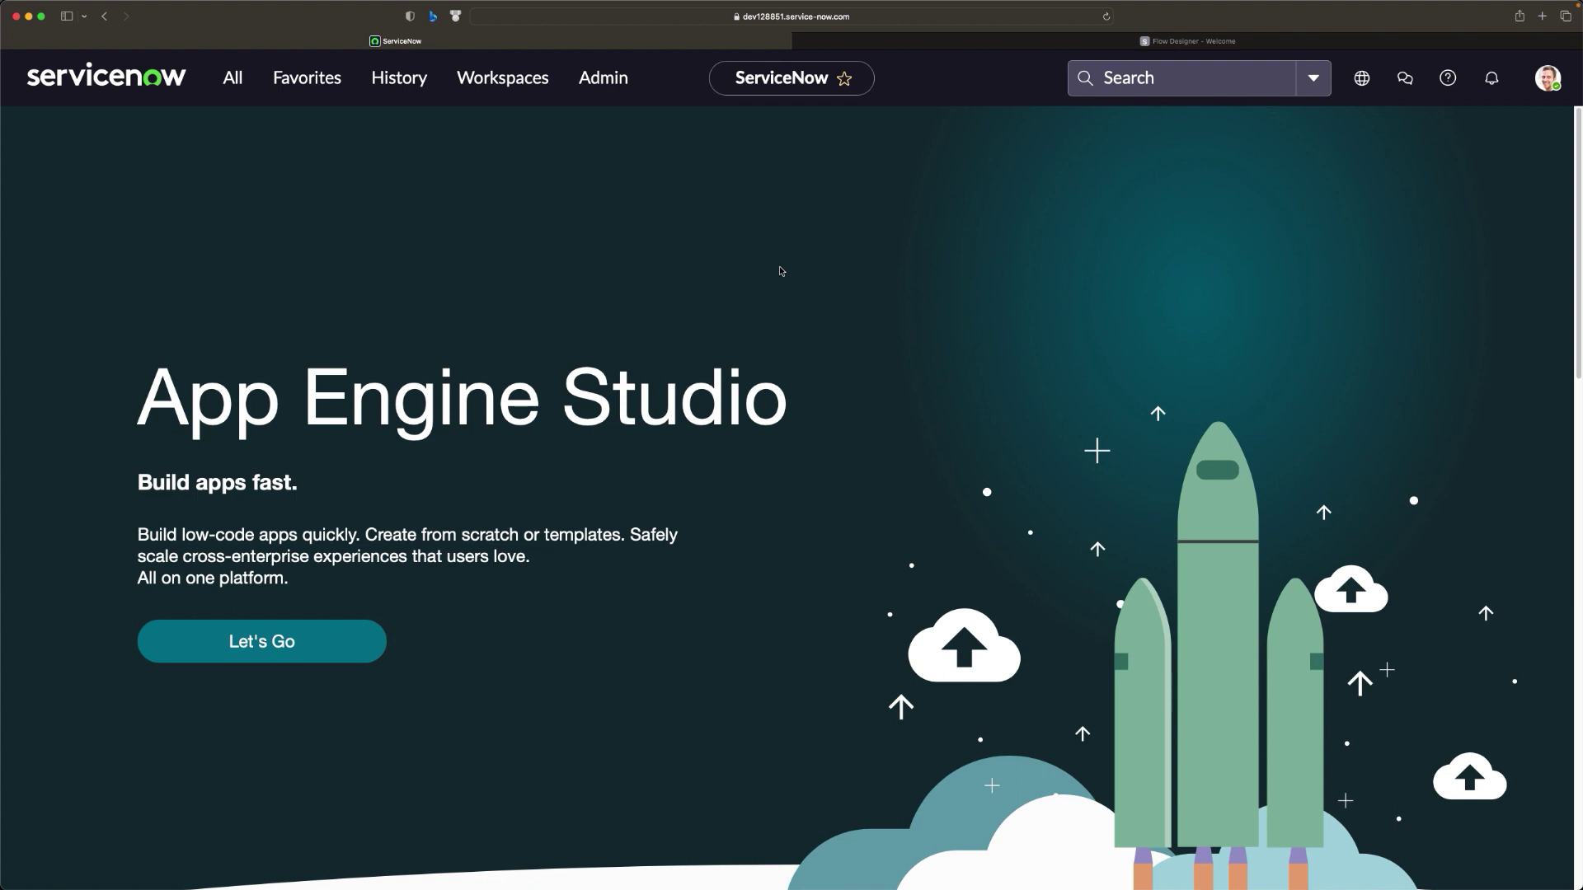
# Switch to Flow Designer and start a new flow named "Inbound Email Demo".
pyautogui.click(1087, 41)
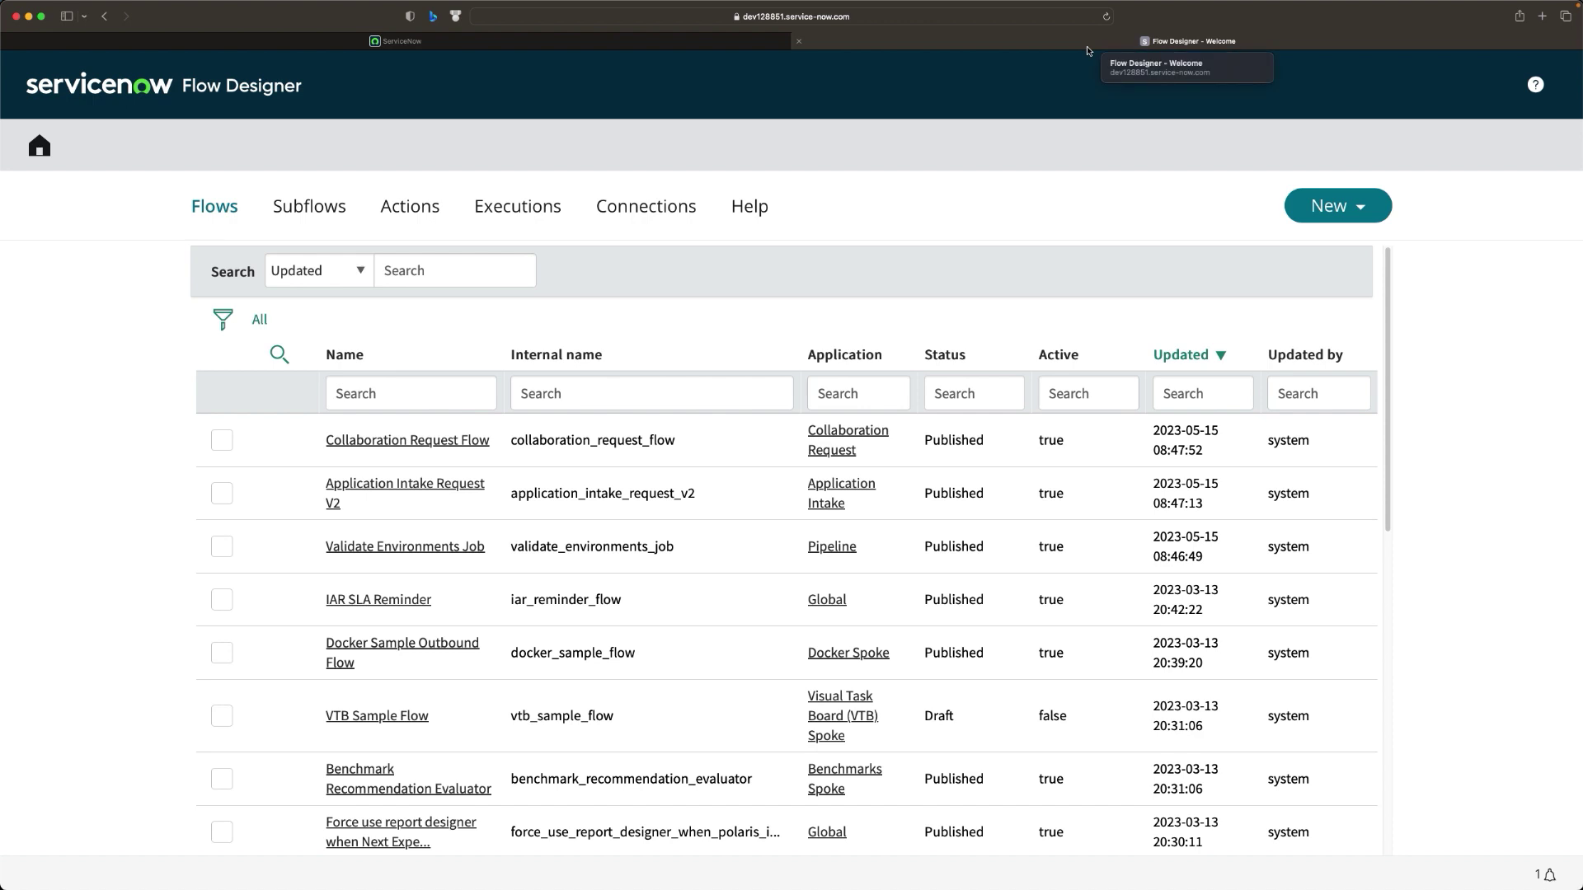
pyautogui.click(1337, 209)
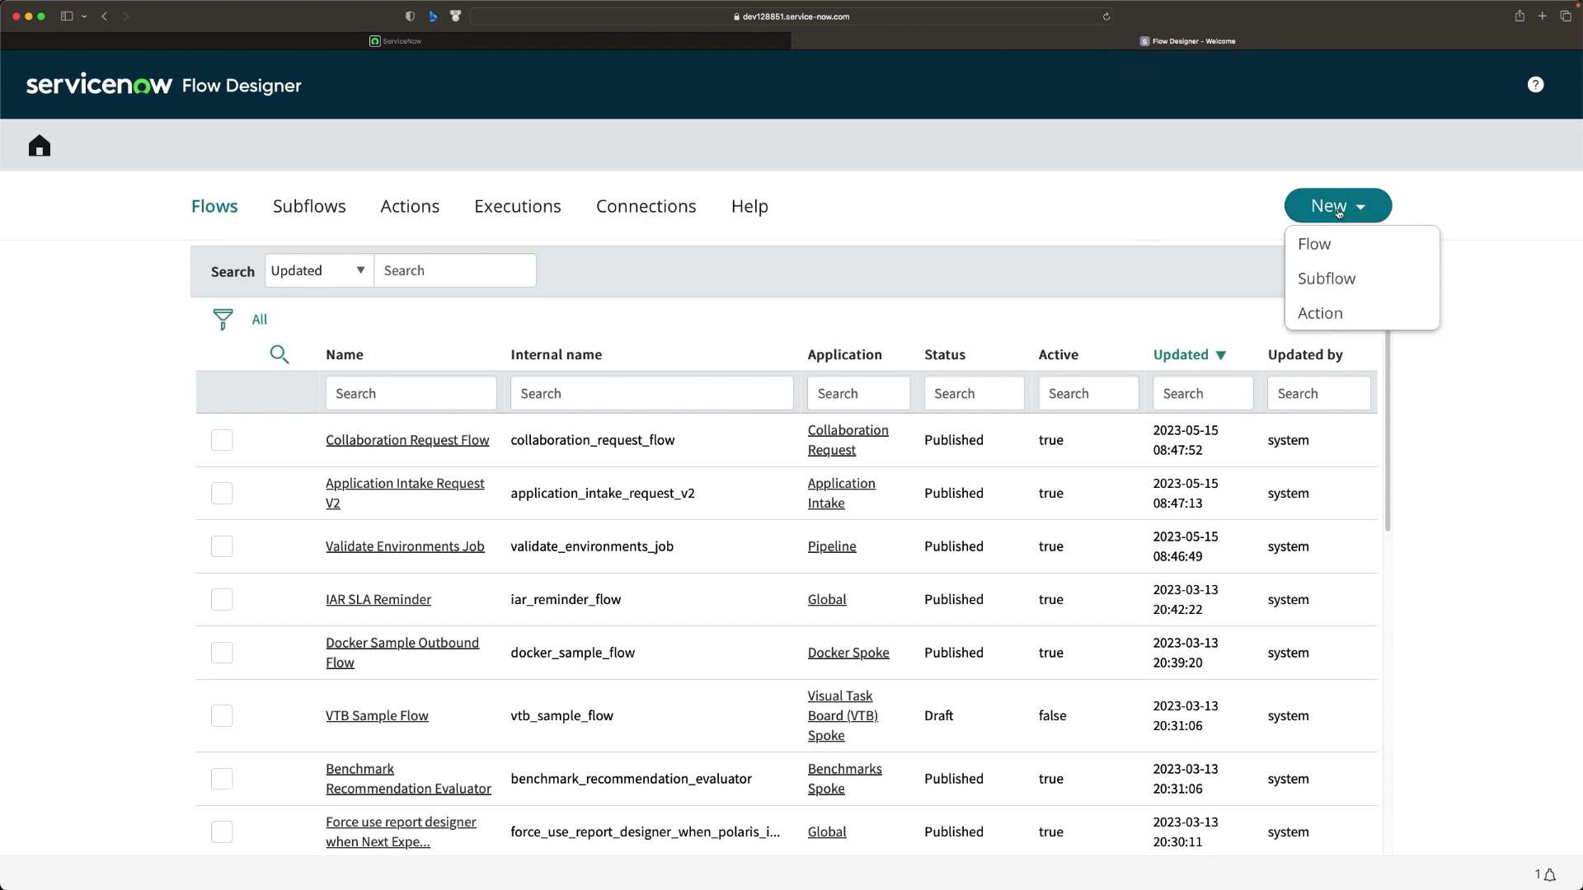
pyautogui.click(1344, 252)
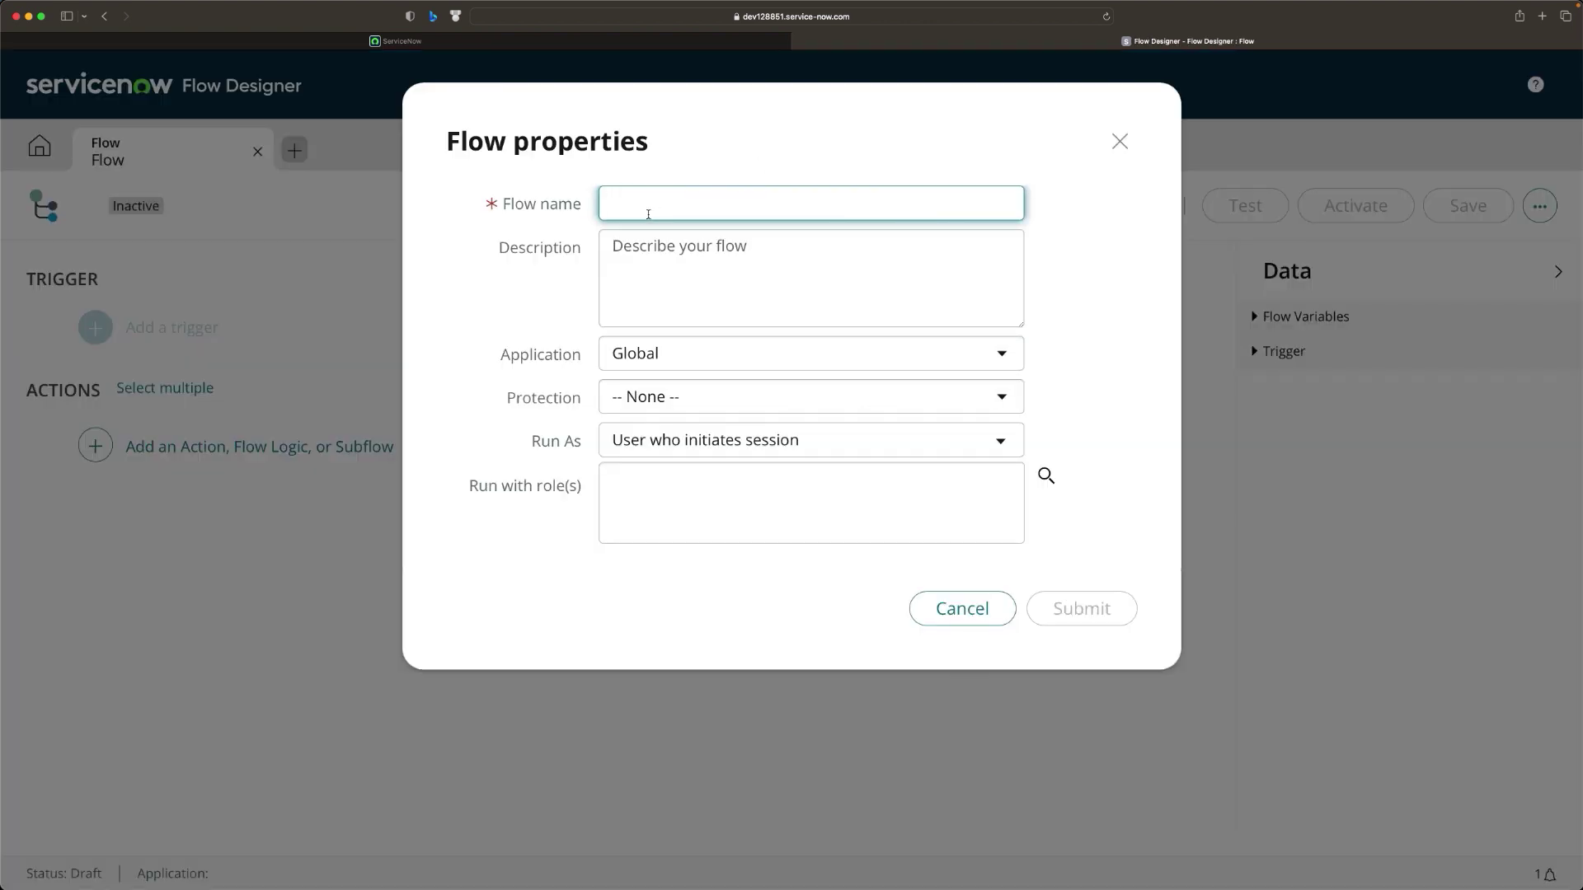
pyautogui.write('Inbou')
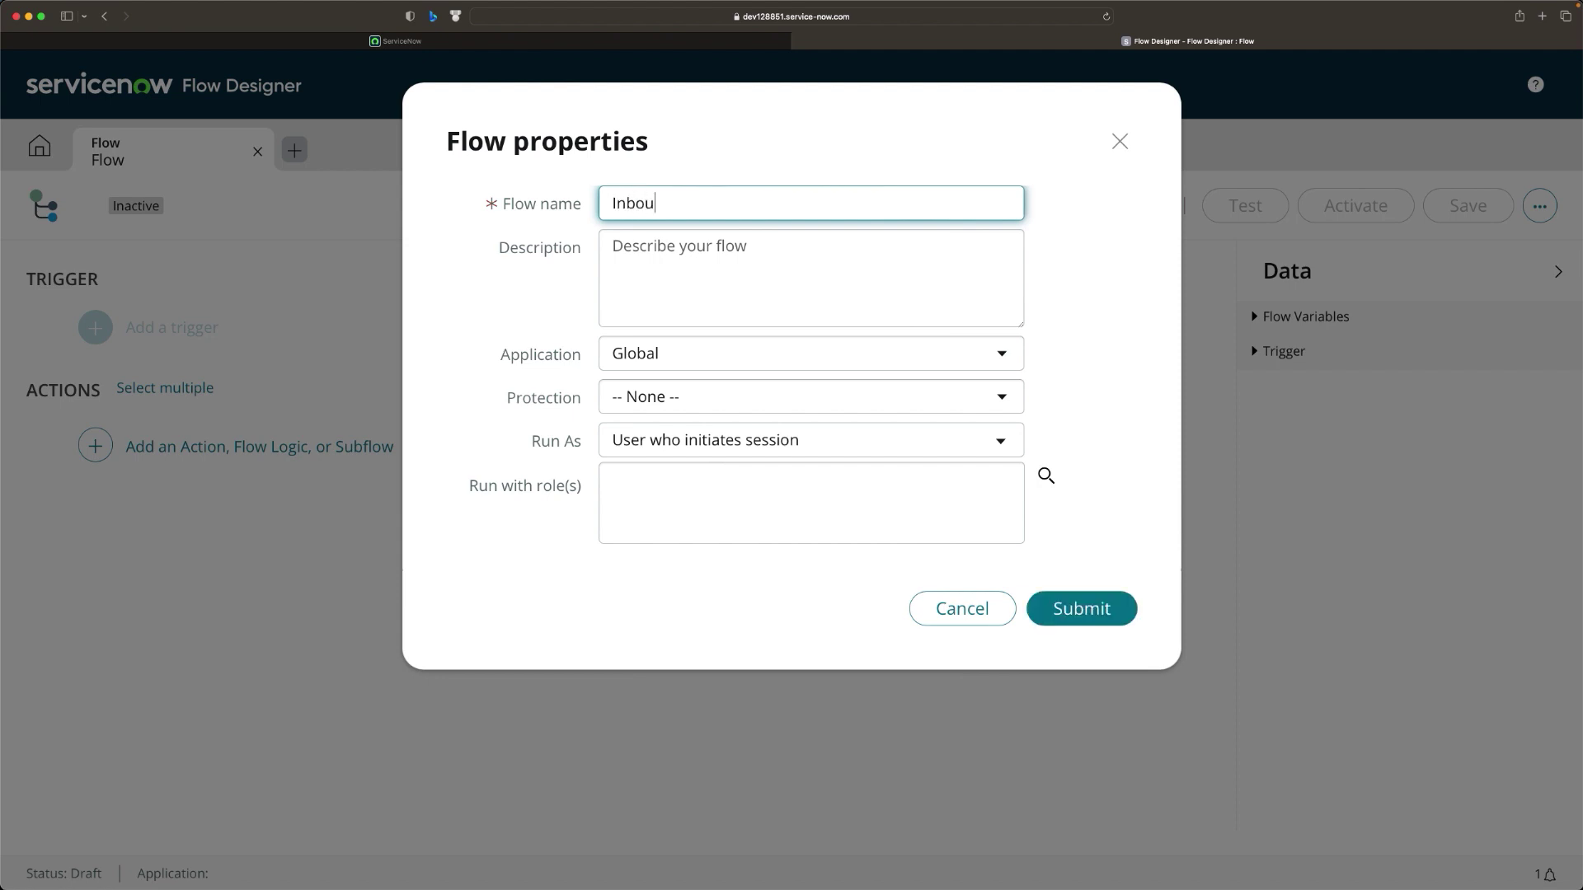
pyautogui.write('nd Eamil')
pyautogui.press('BackSpace')
pyautogui.press('BackSpace')
pyautogui.press('BackSpace')
pyautogui.write('mail Demo')
# Copy the flow name into the description as "Inbound Email Demo" and submit the flow properties.
pyautogui.moveTo(765, 203); pyautogui.dragTo(576, 200)
pyautogui.press('super+c')
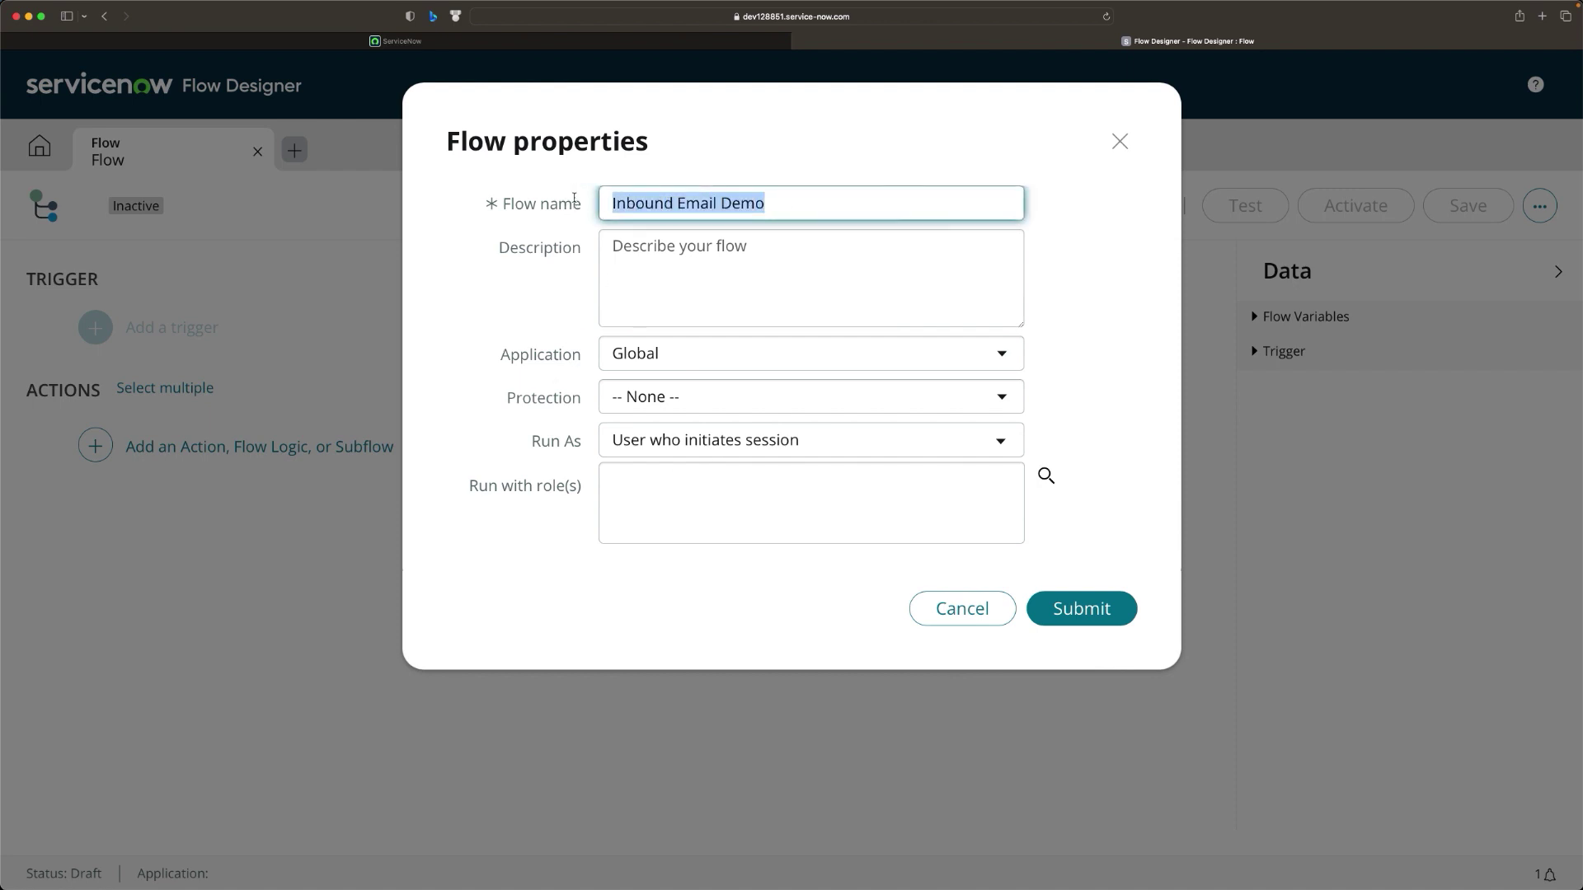
pyautogui.click(662, 245)
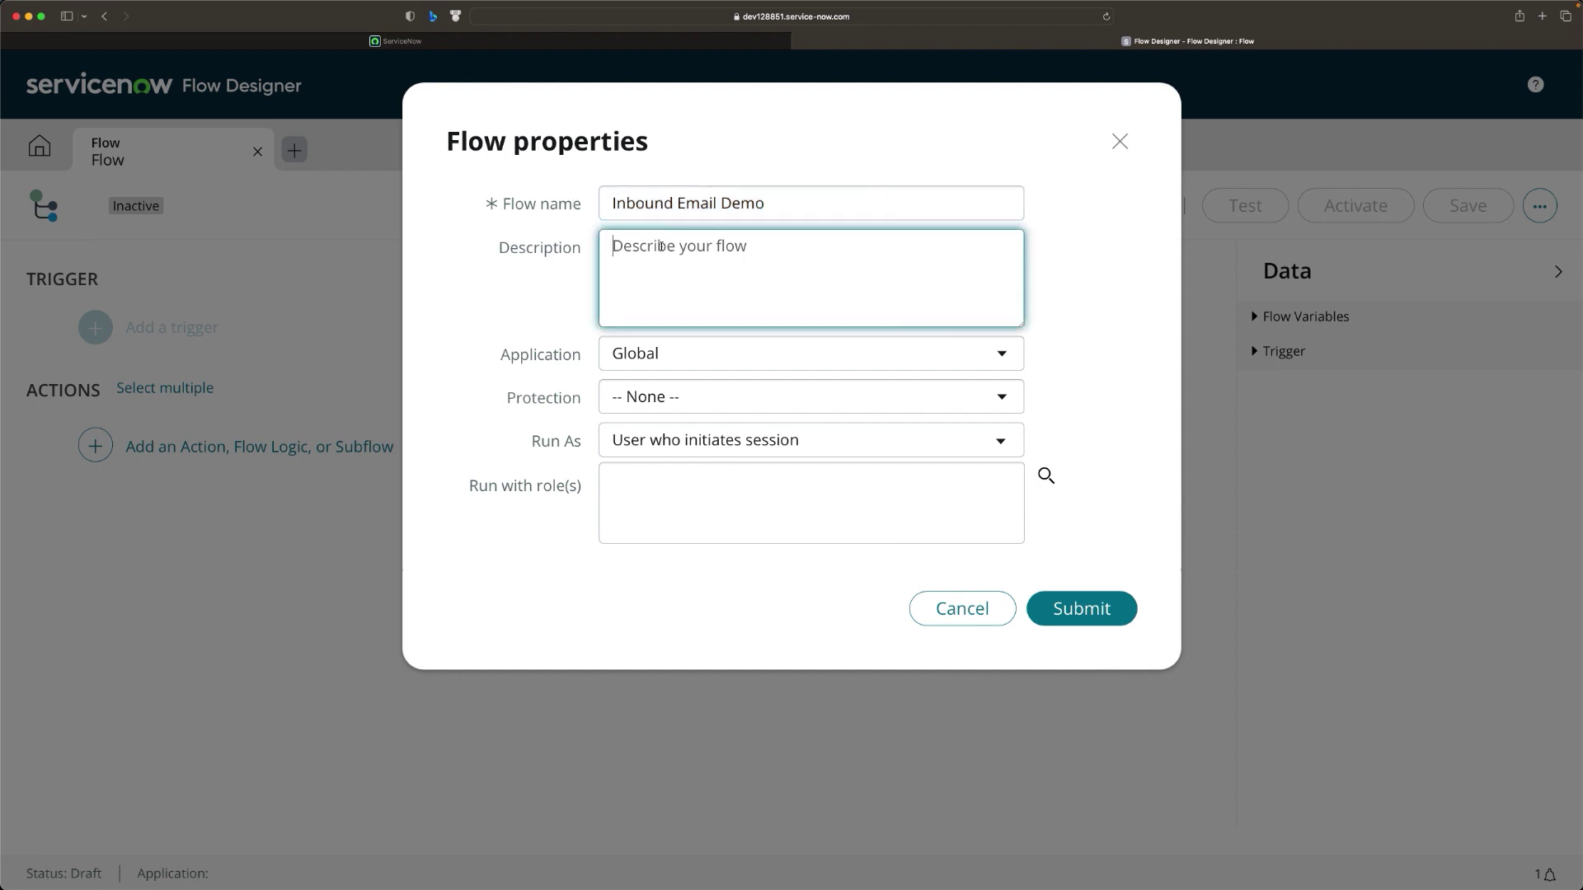
pyautogui.press('super+v')
pyautogui.click(1045, 381)
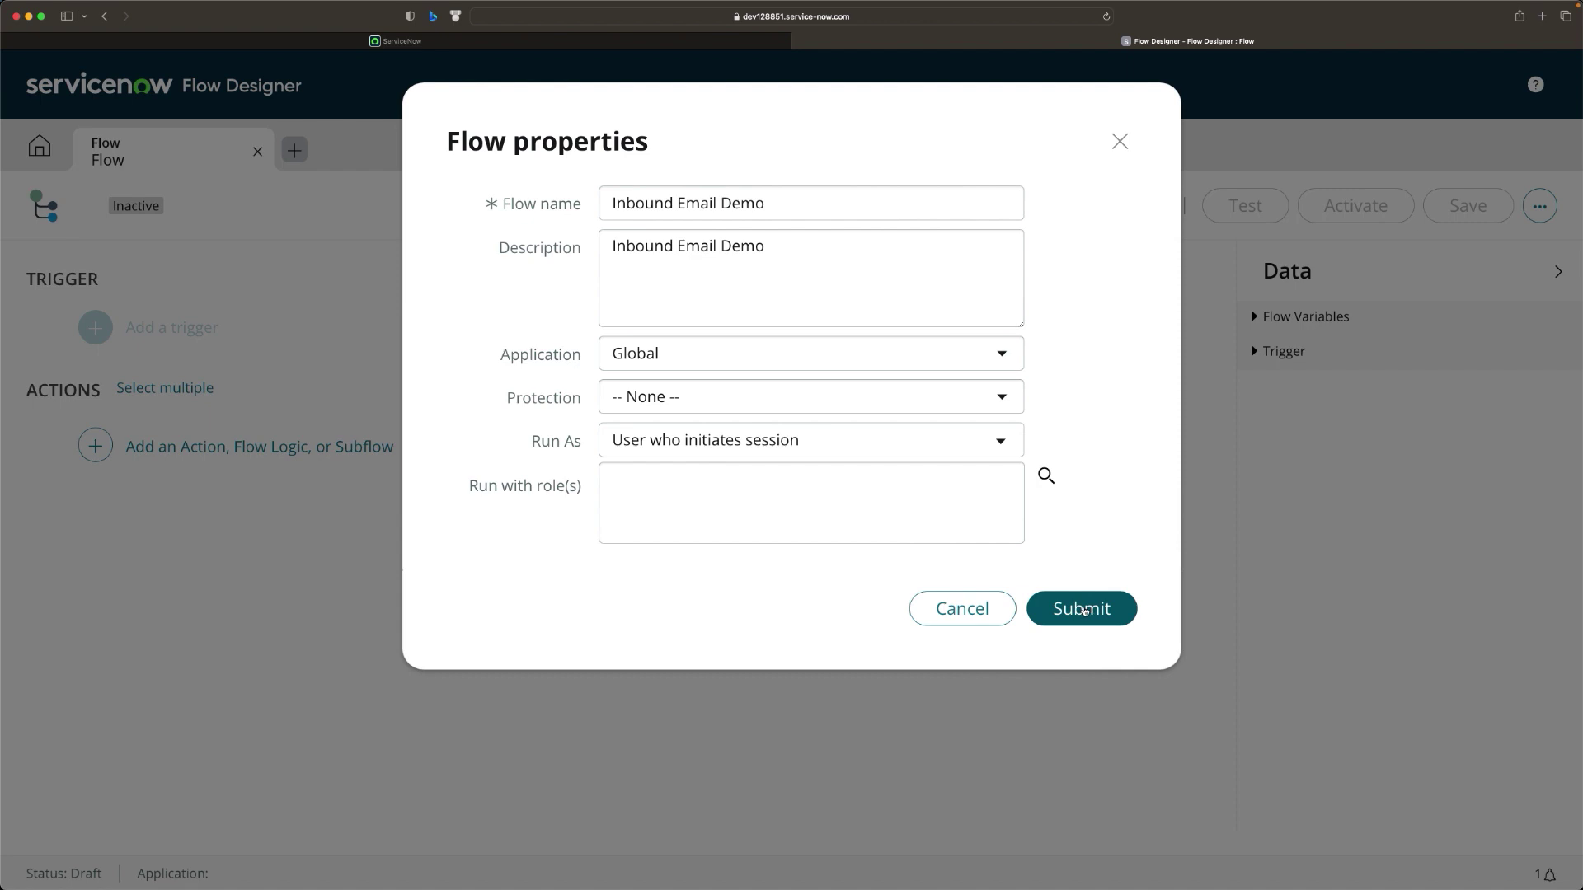
pyautogui.click(1082, 609)
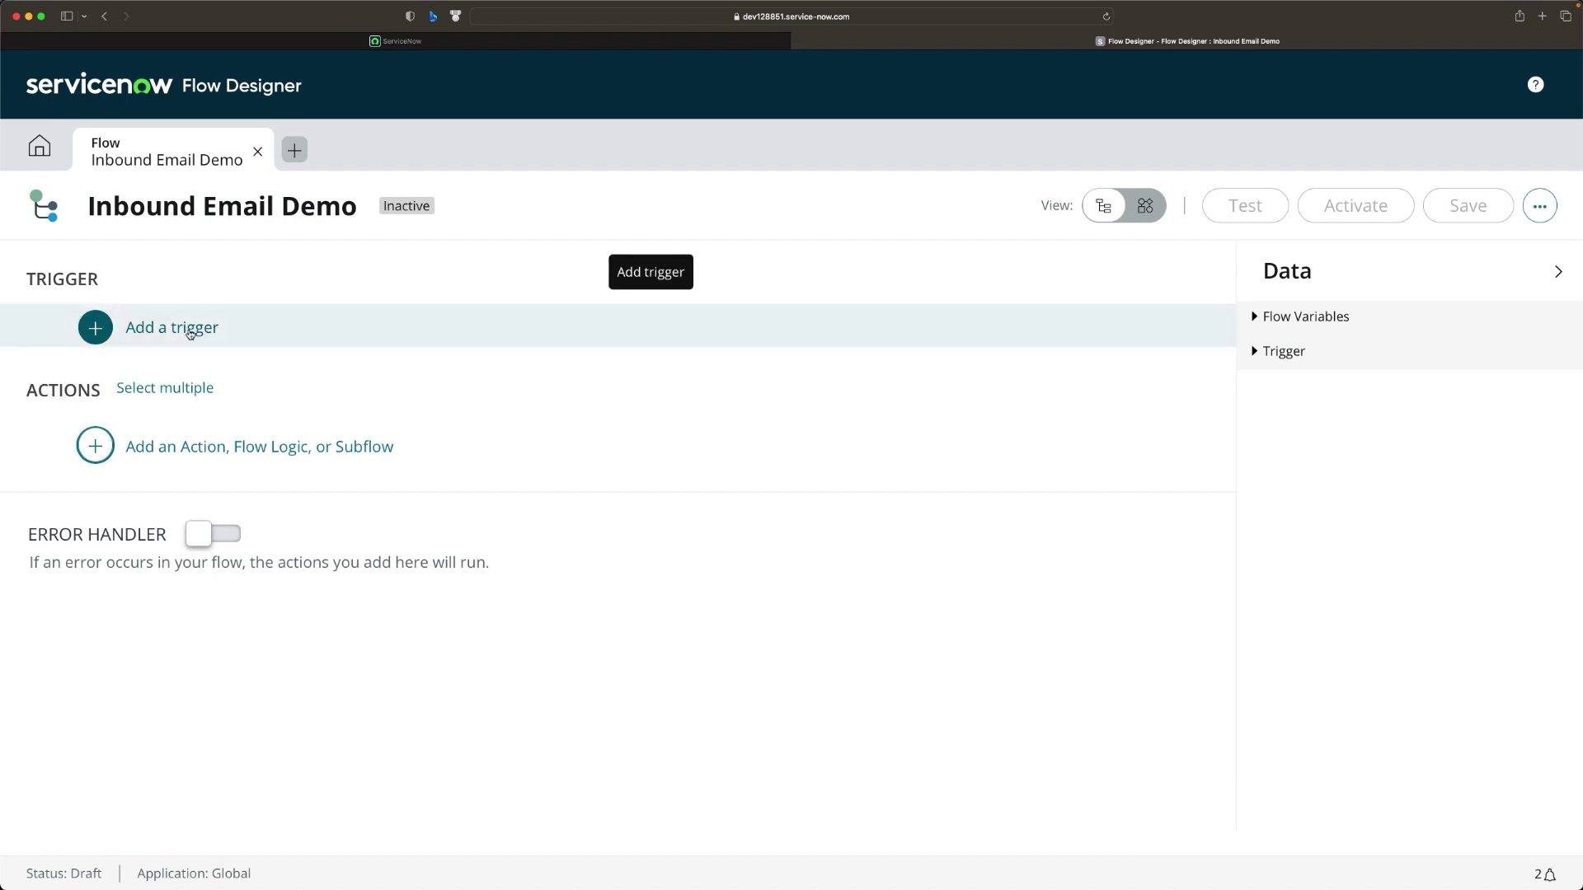
# Add an Inbound Email application trigger to the flow.
pyautogui.click(190, 333)
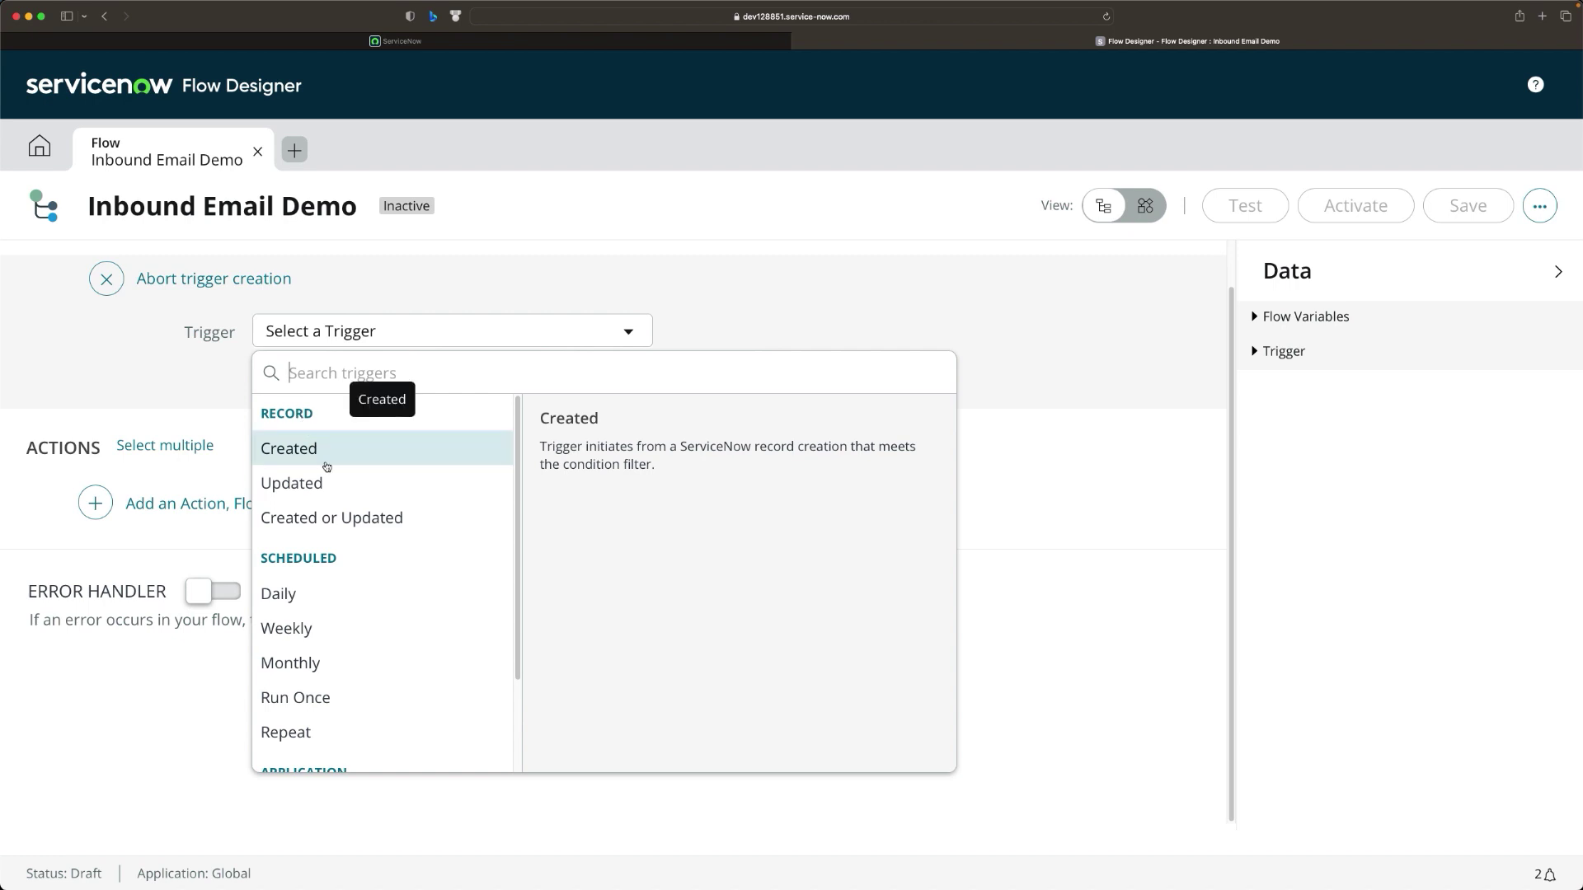
pyautogui.scroll(-3, 326, 467)
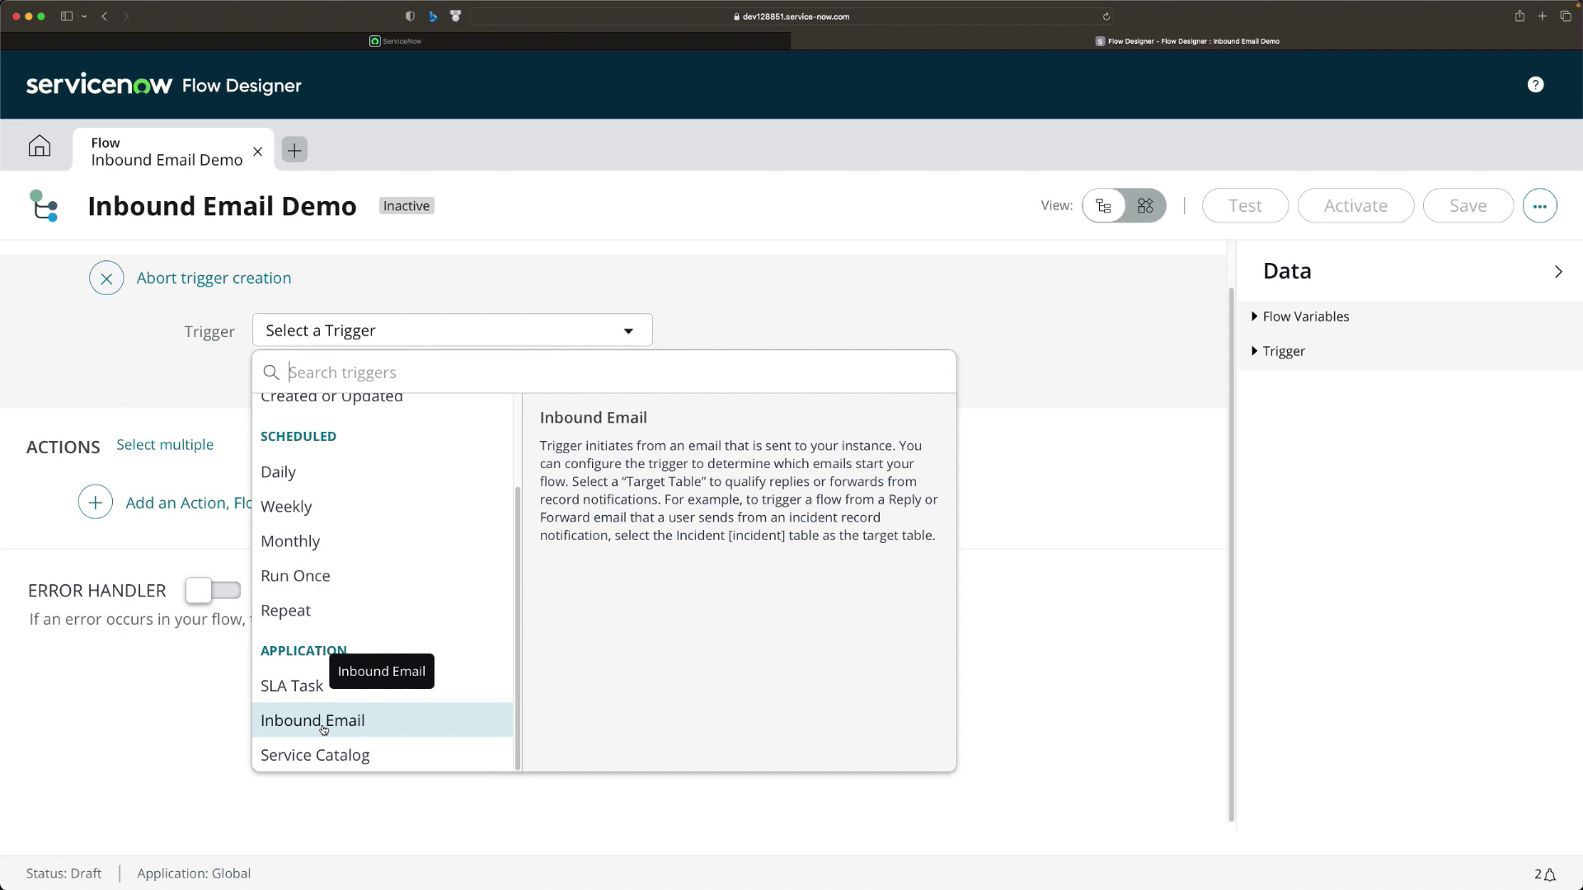
pyautogui.click(350, 723)
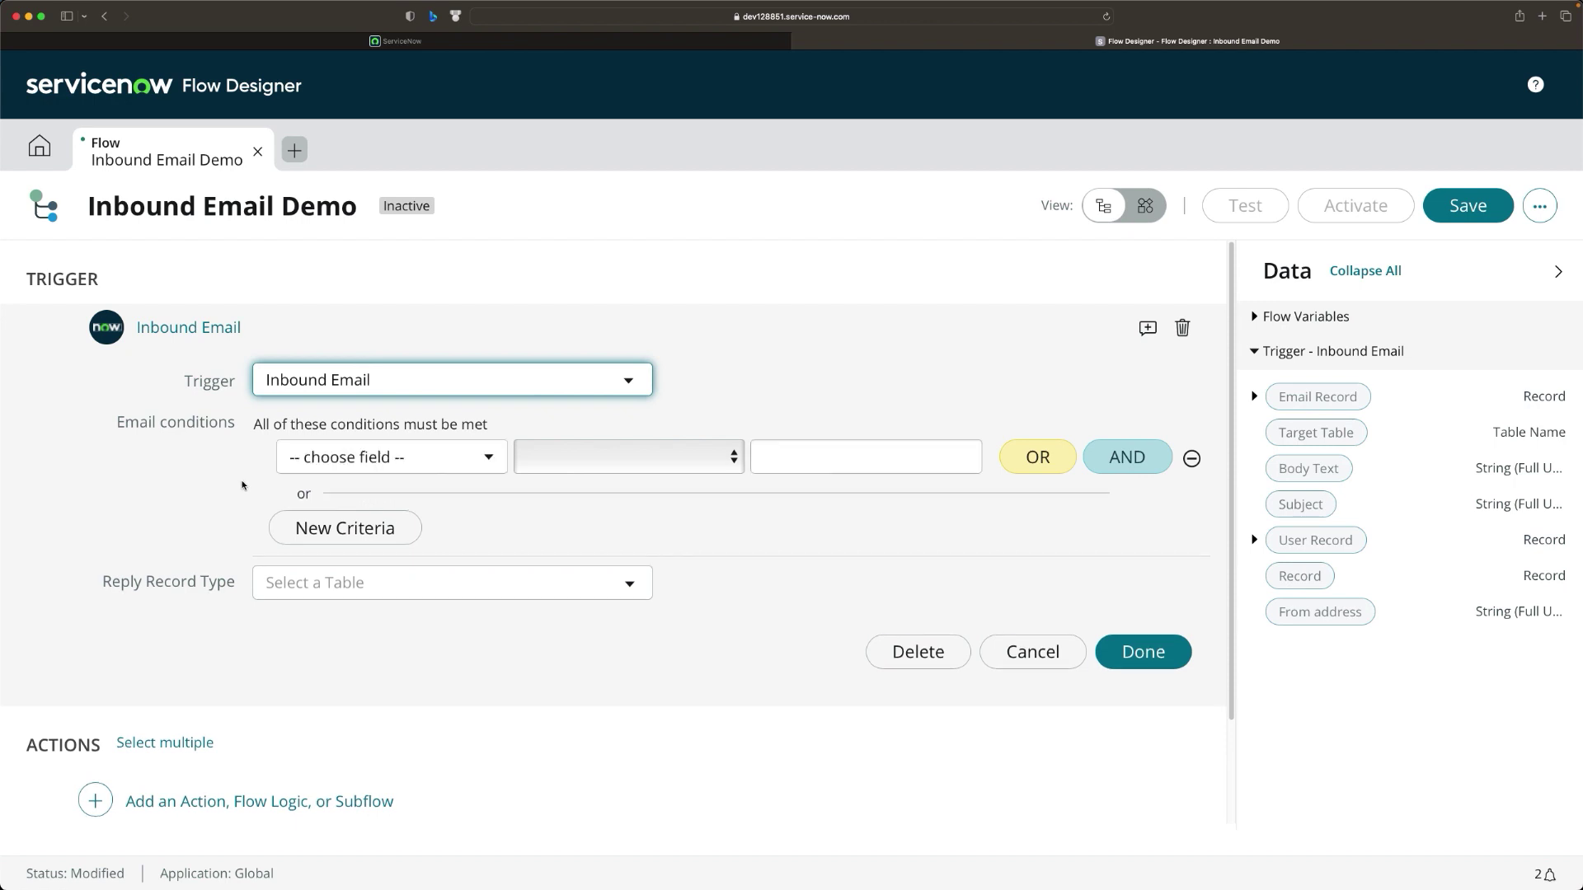
# Set the trigger's email condition to Subject contains "urgent" and finish the trigger.
pyautogui.click(355, 460)
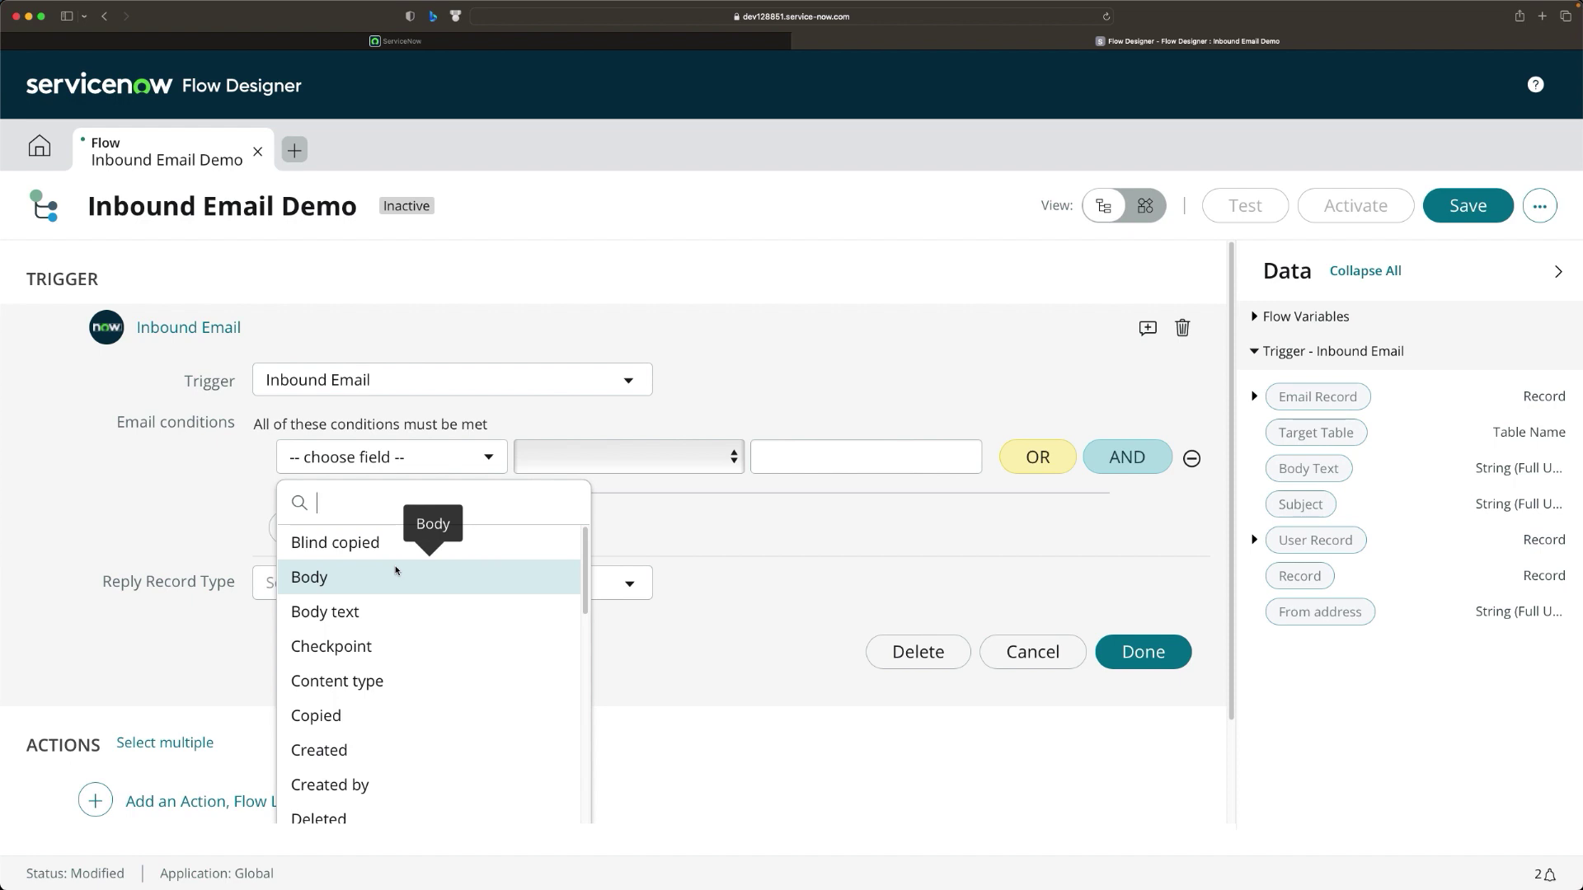
pyautogui.scroll(-2, 388, 647)
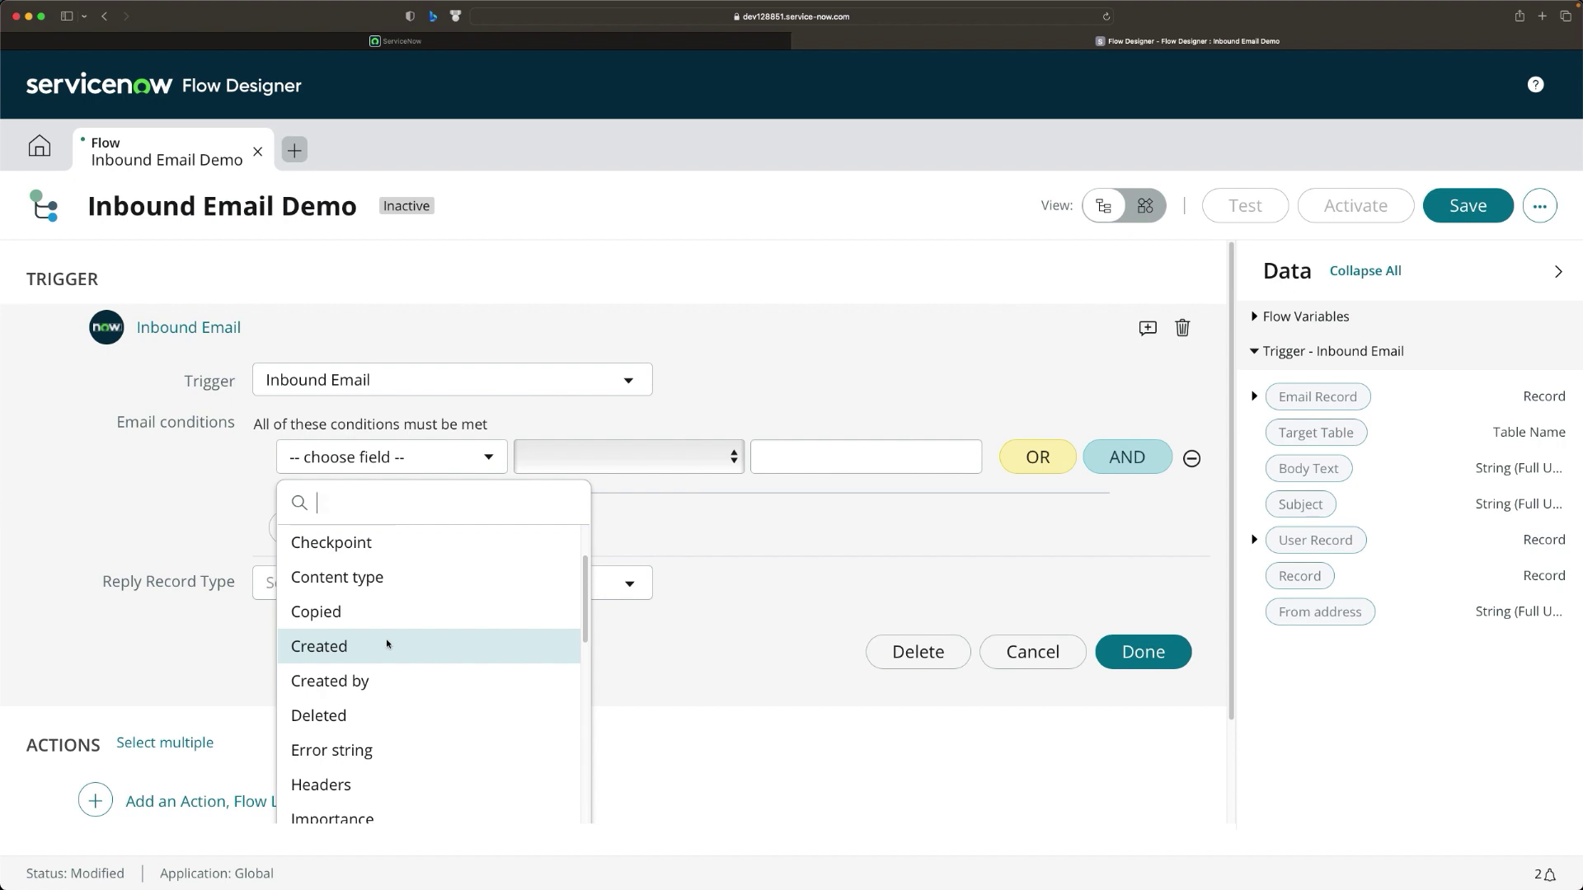
pyautogui.write('subject')
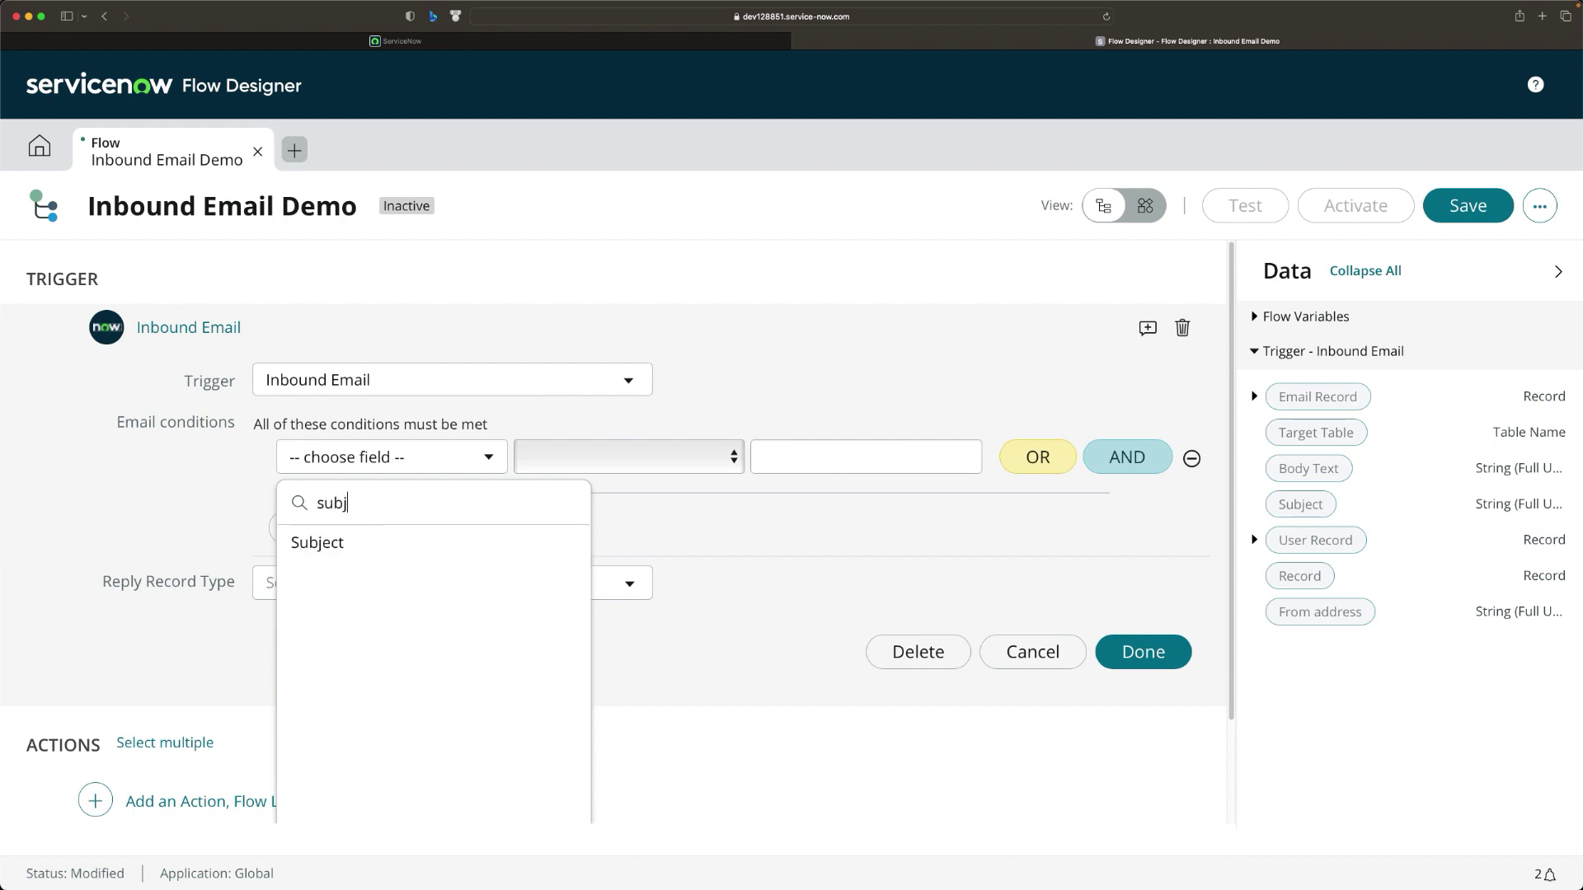
pyautogui.click(380, 545)
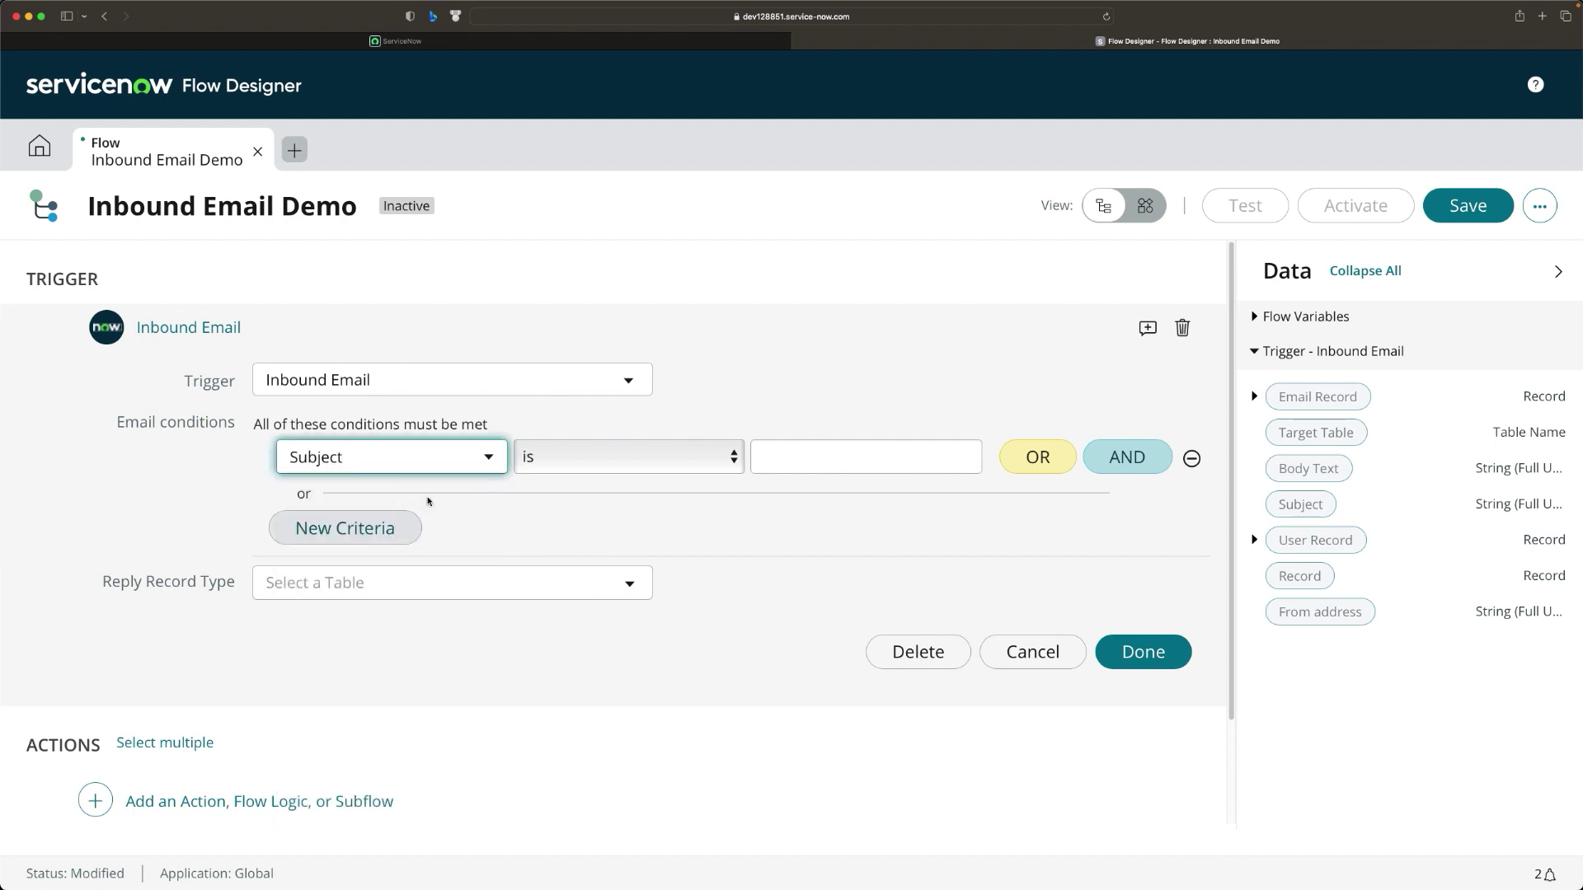
pyautogui.click(587, 454)
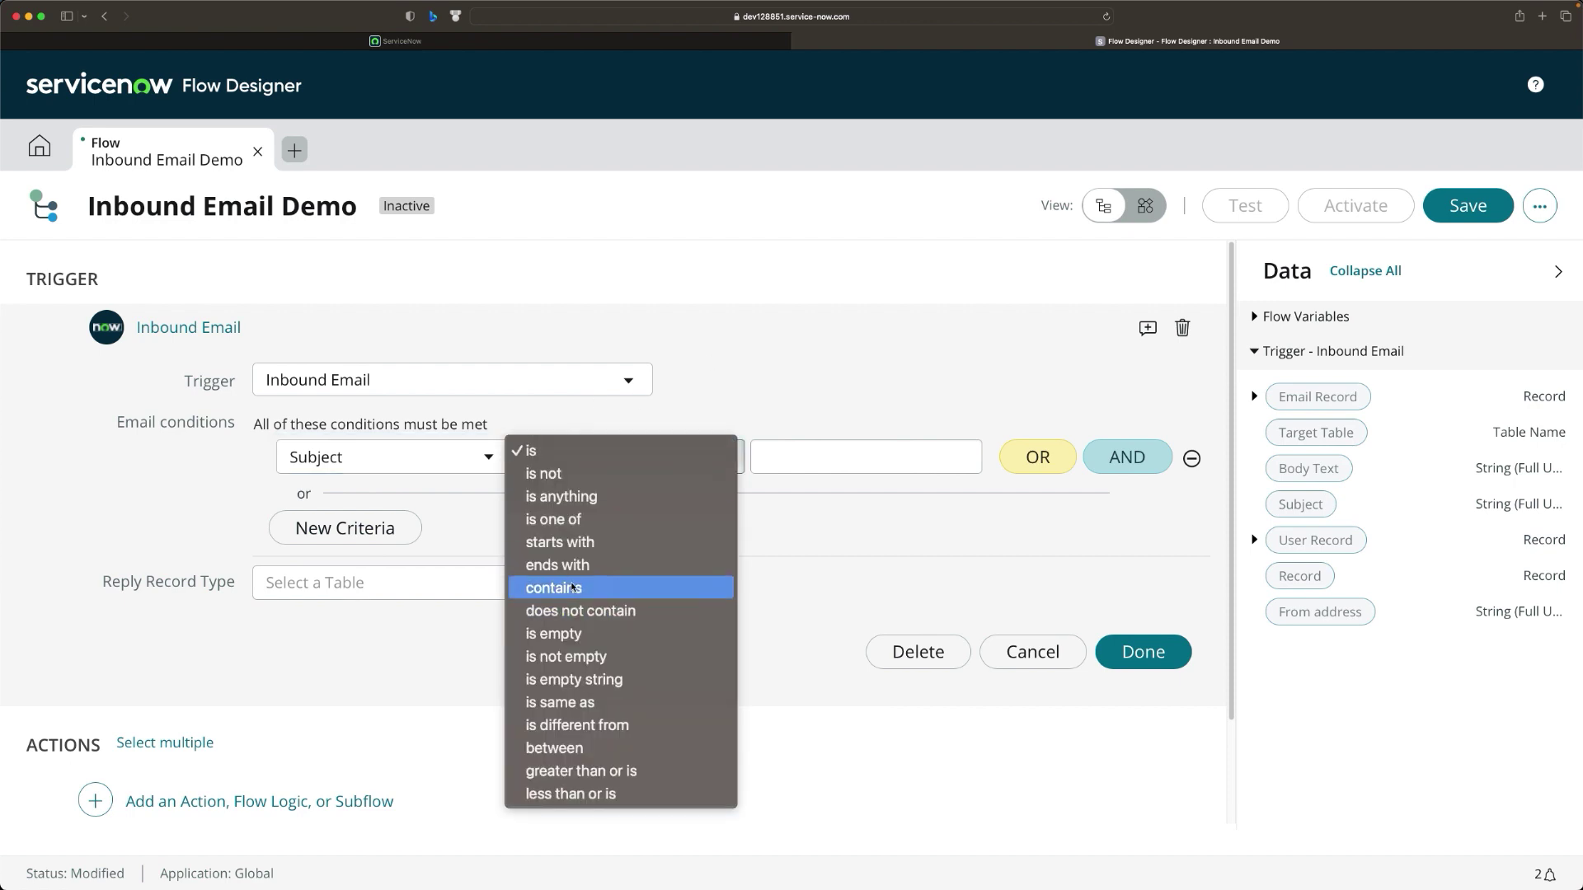
pyautogui.click(563, 591)
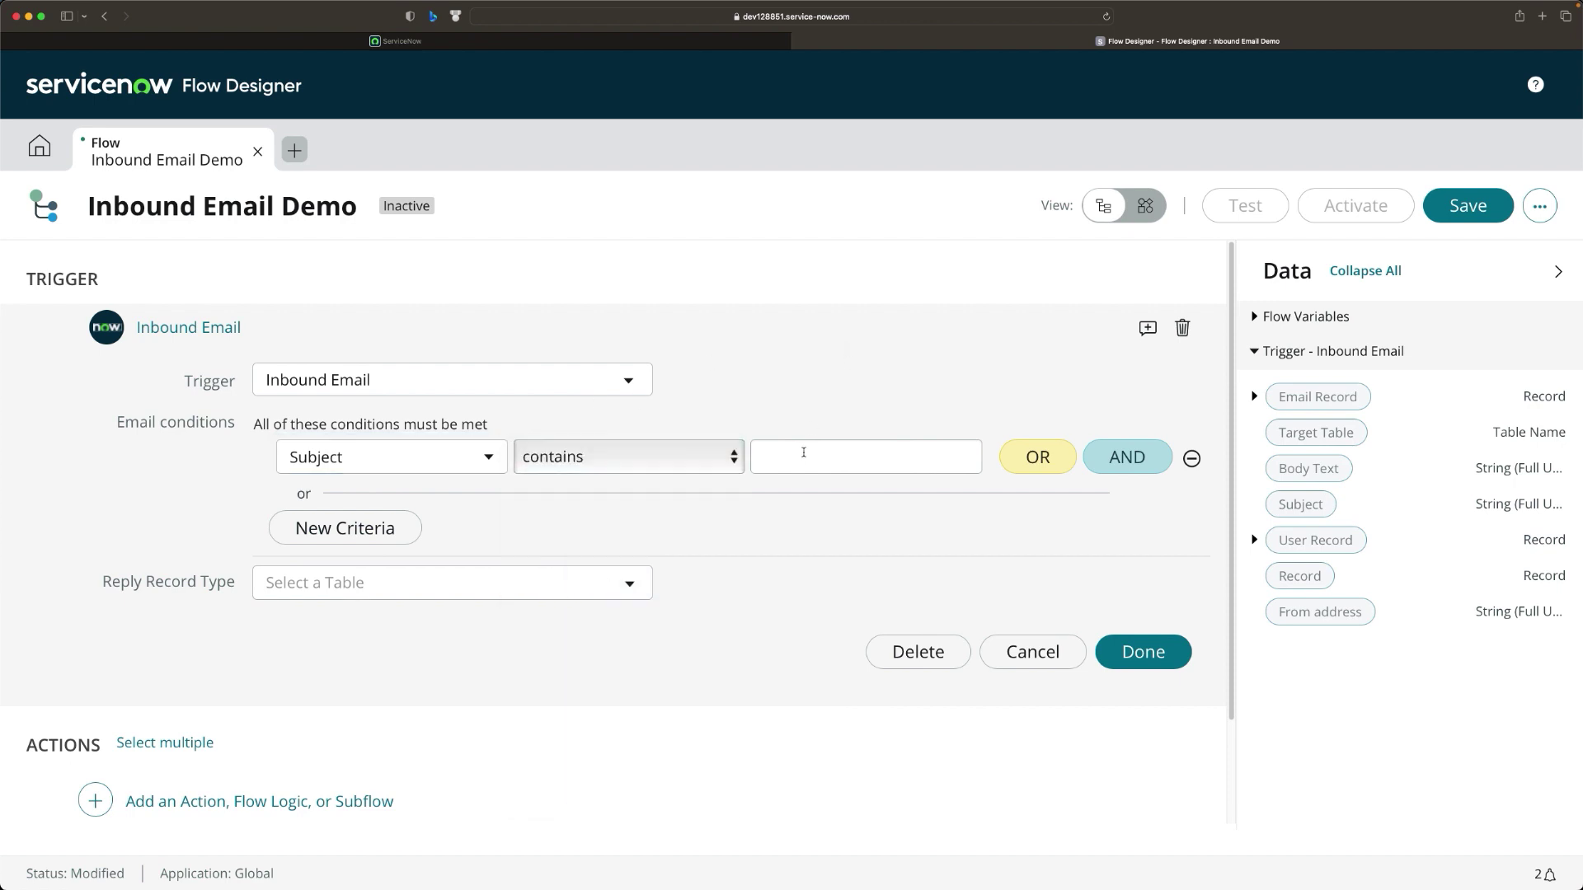
pyautogui.click(804, 450)
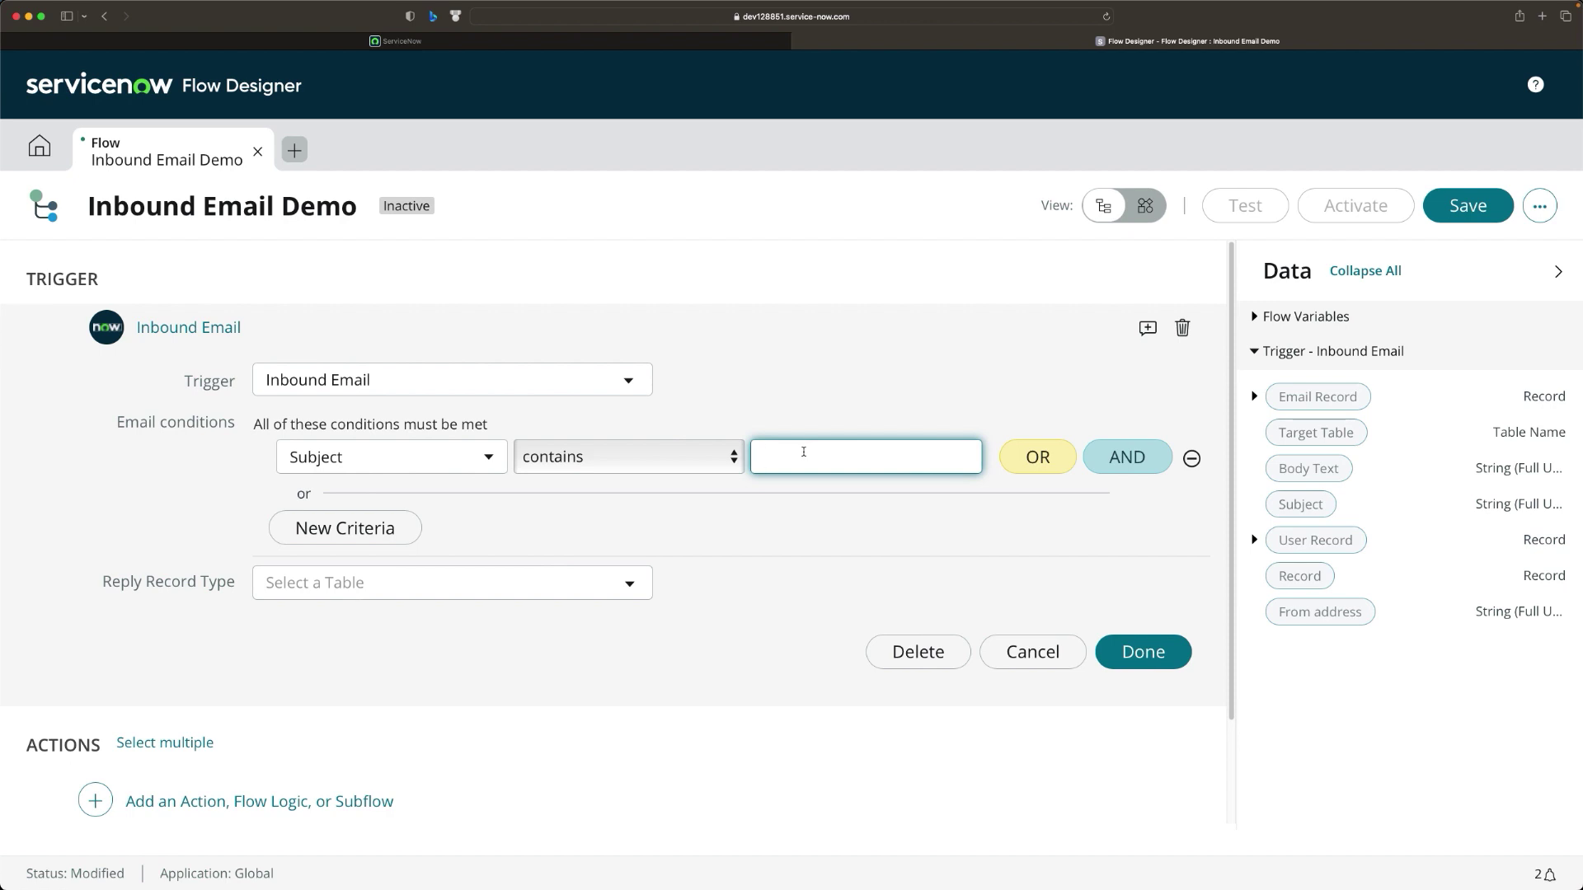
pyautogui.write('urgent')
pyautogui.click(755, 383)
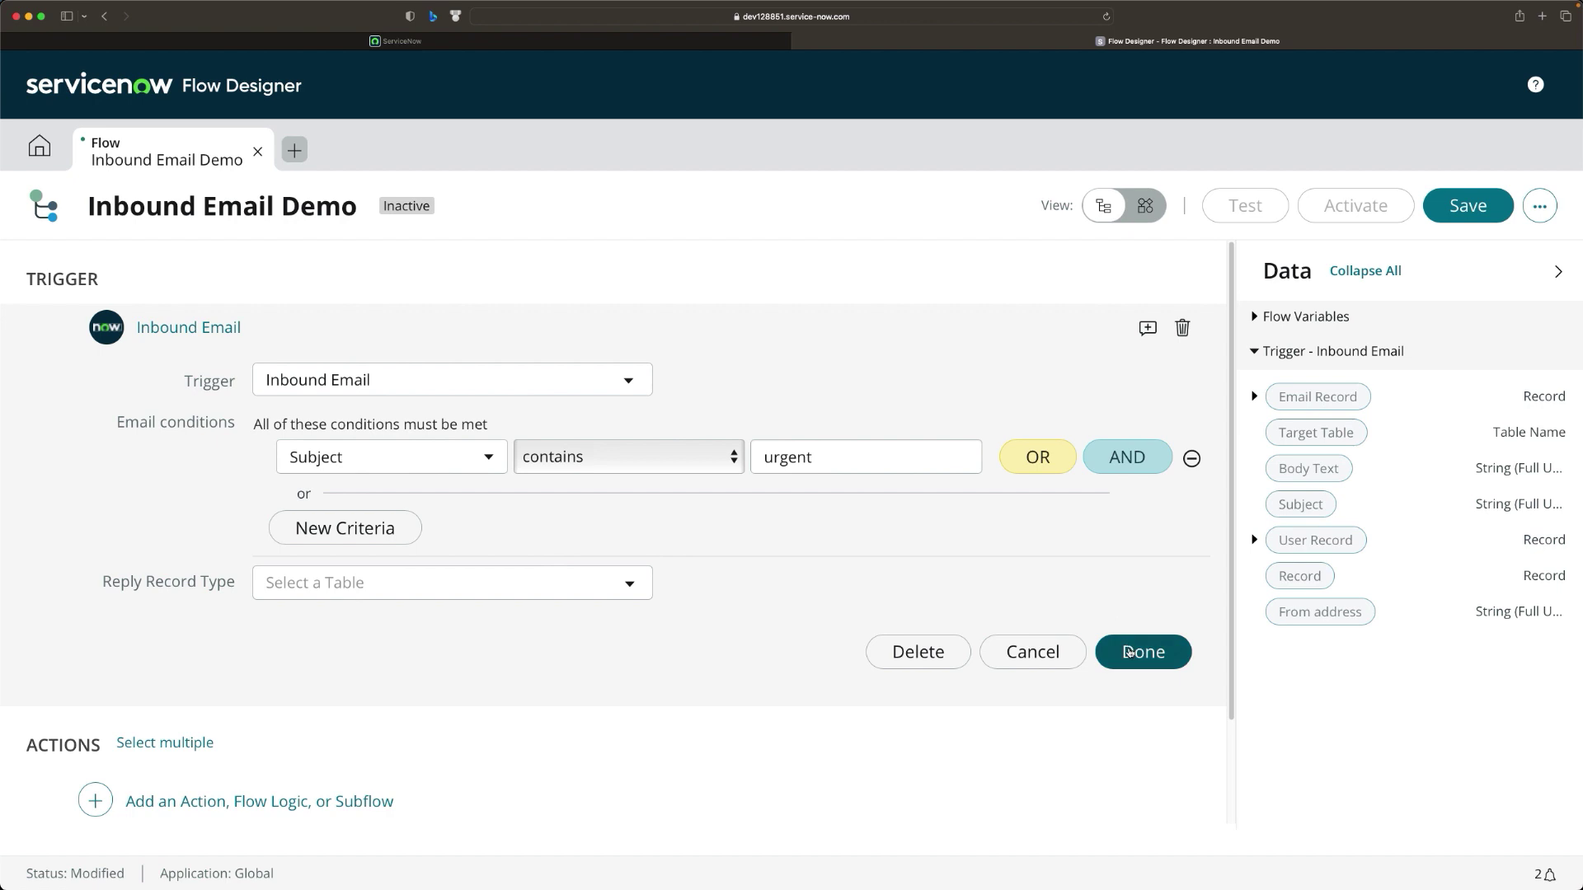
pyautogui.click(1129, 652)
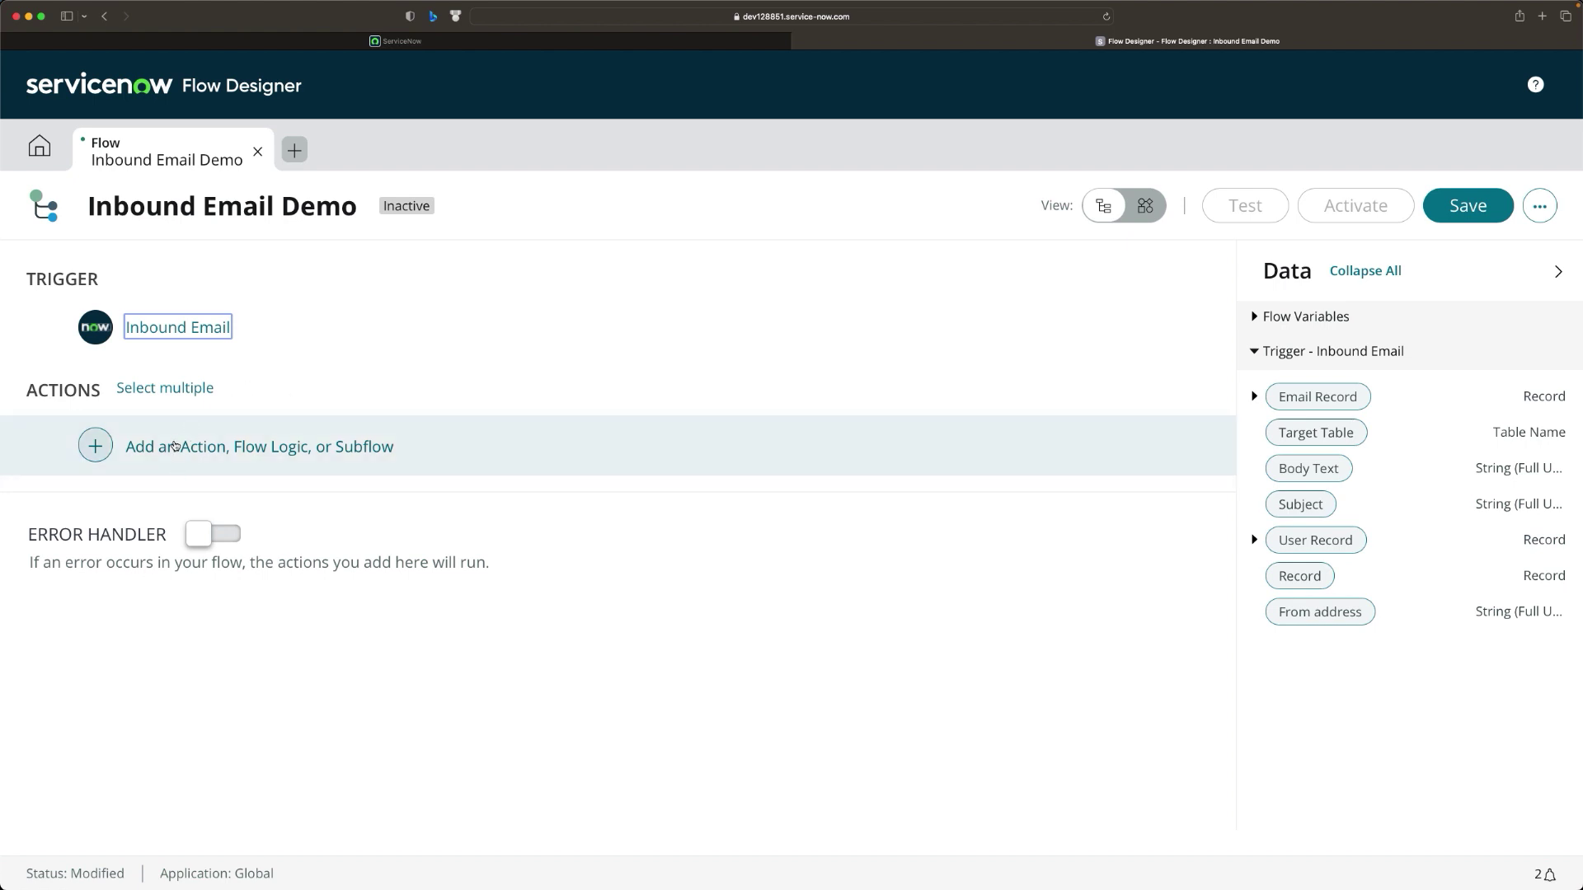
# Add the ServiceNow Core Create Task action and set its table to Incident [incident].
pyautogui.click(173, 446)
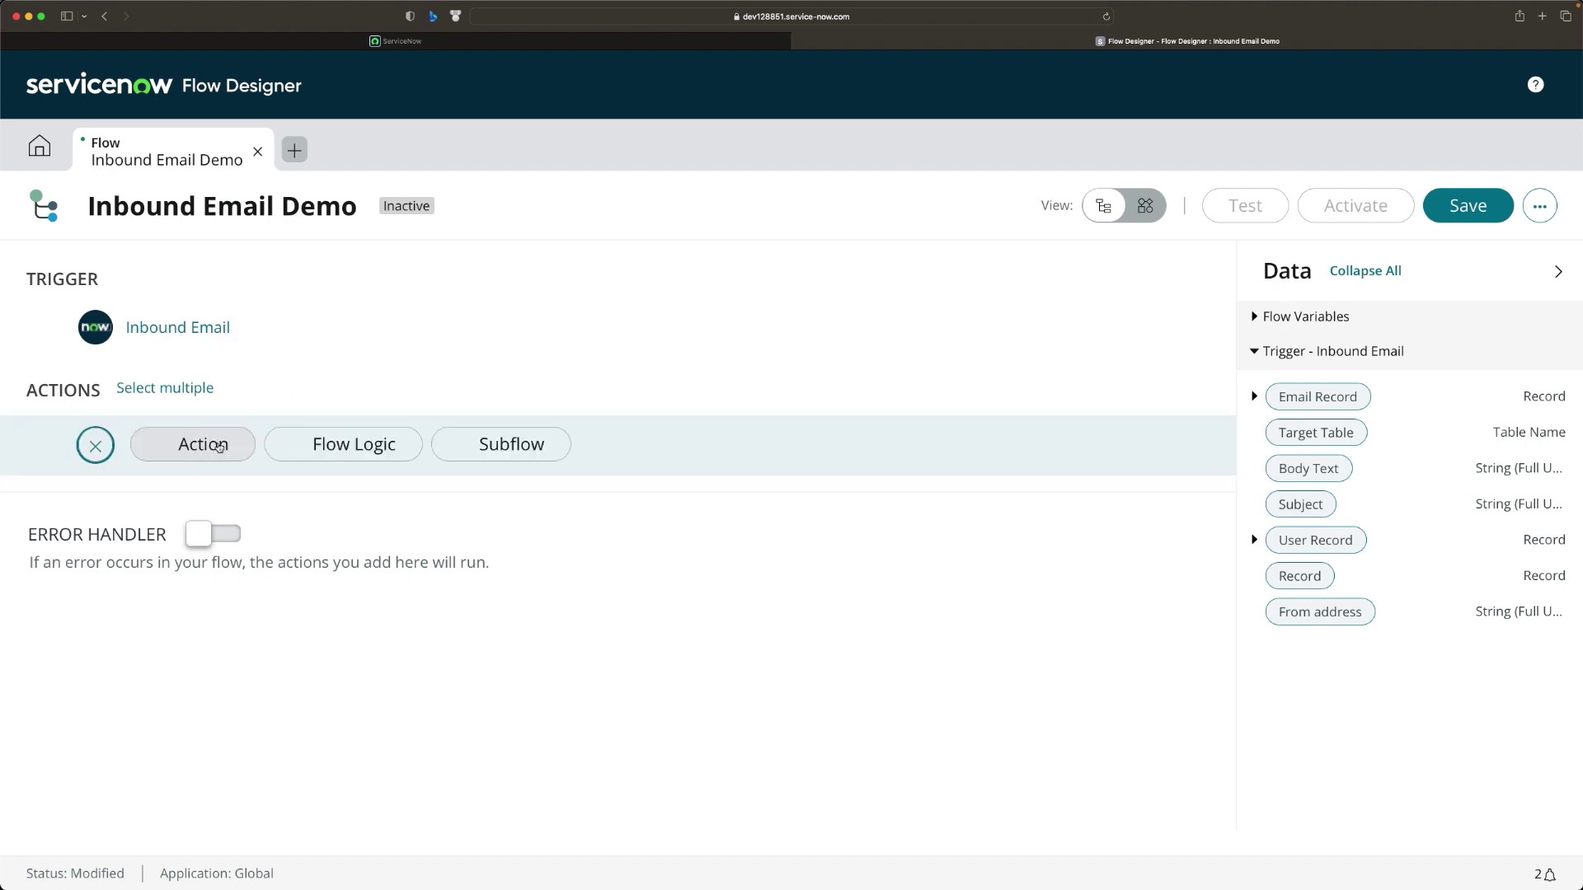
pyautogui.click(196, 446)
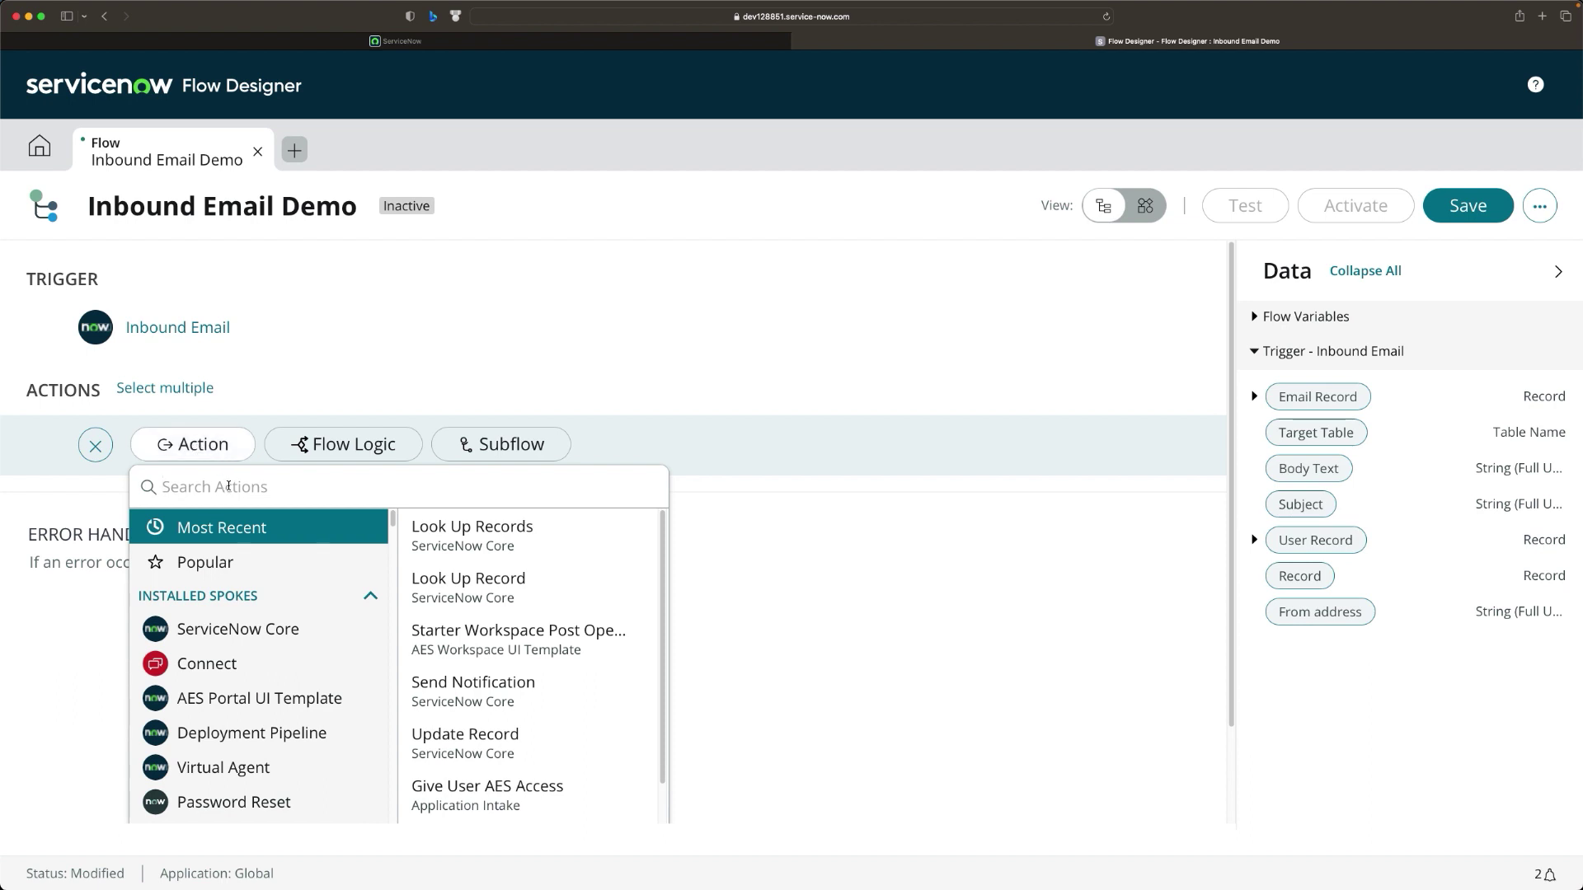
pyautogui.write('create task')
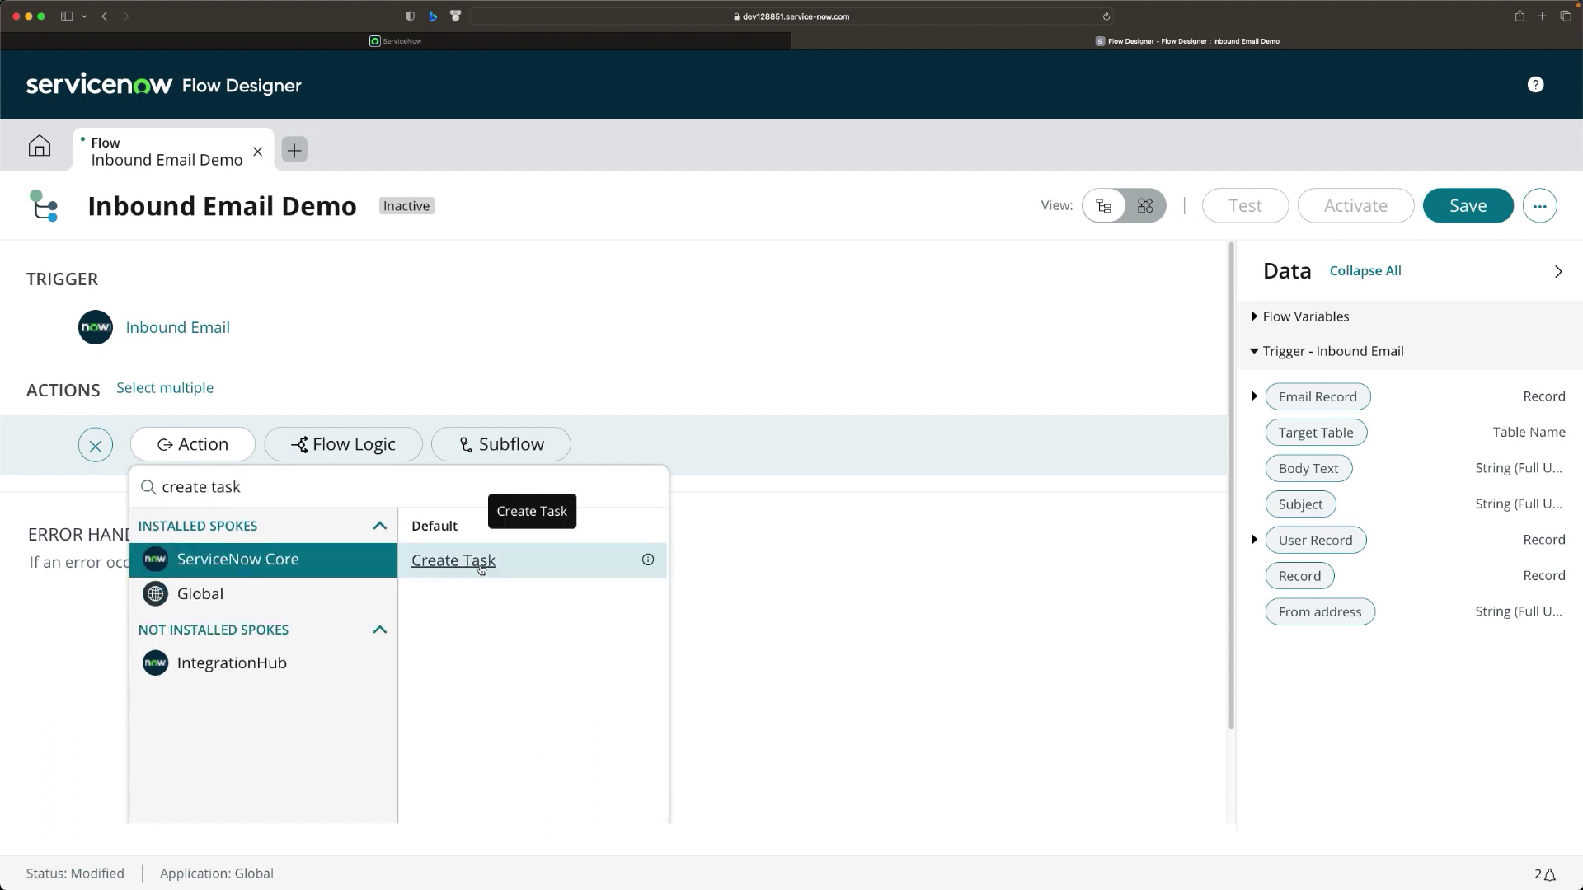
pyautogui.click(476, 565)
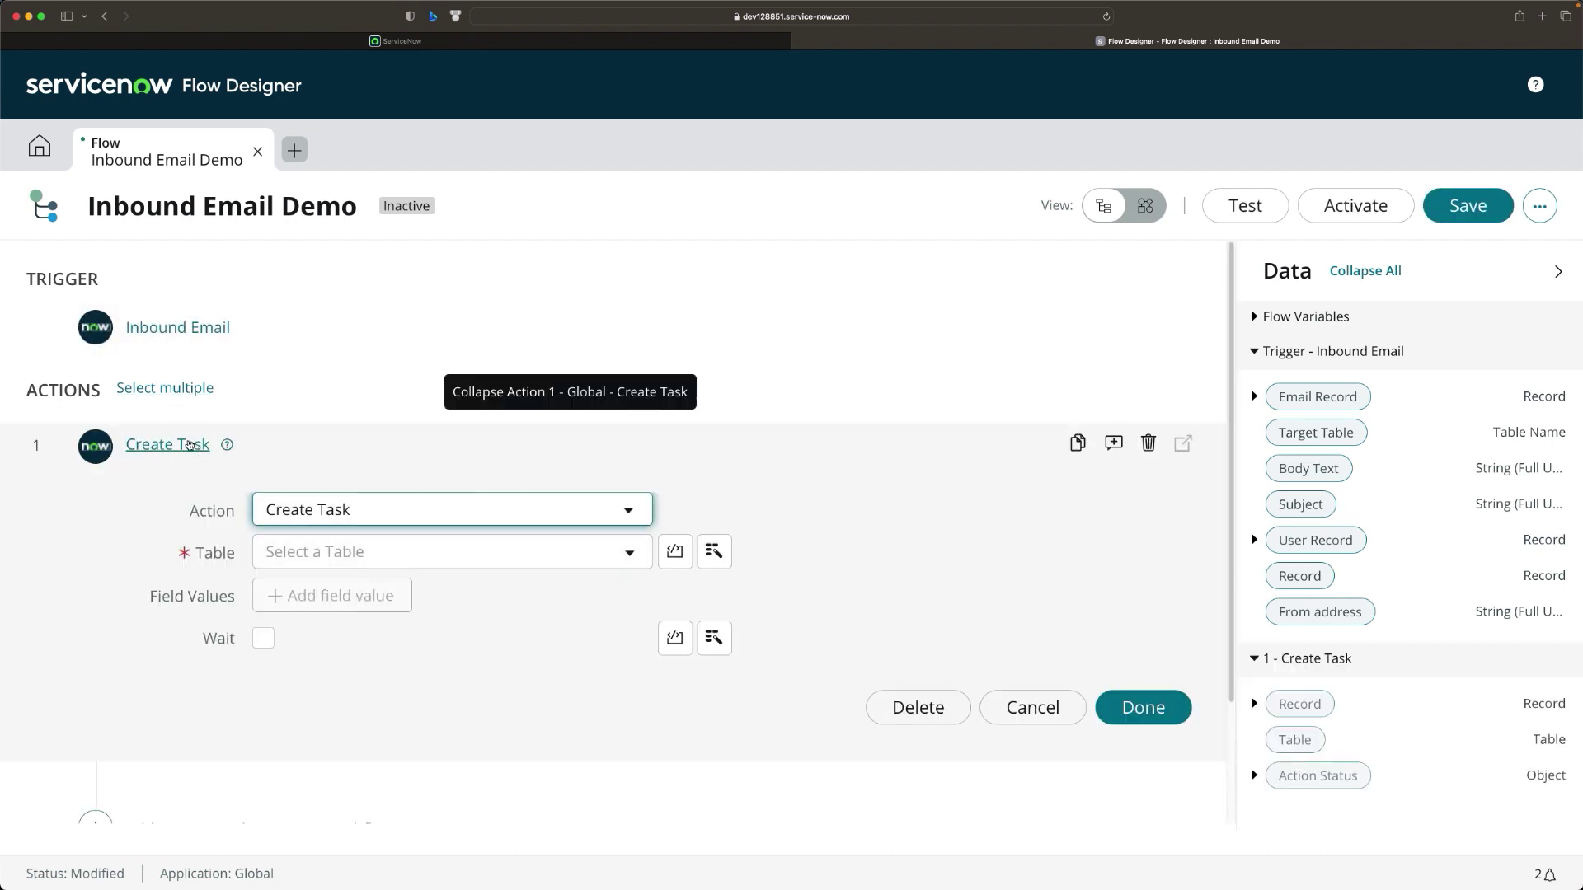
pyautogui.scroll(-1, 193, 453)
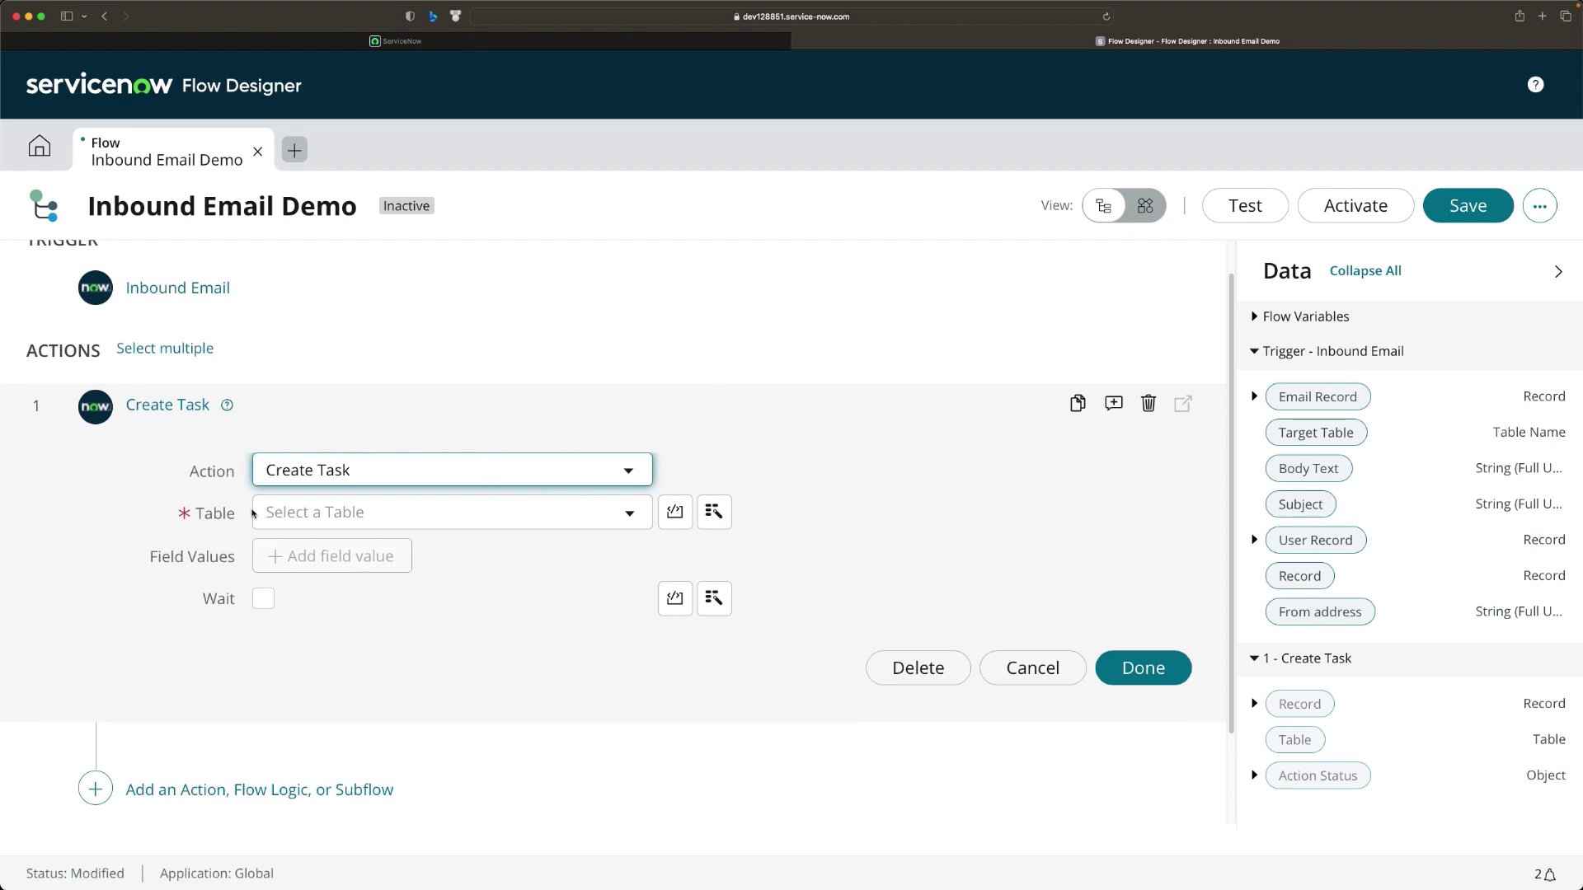
pyautogui.click(312, 516)
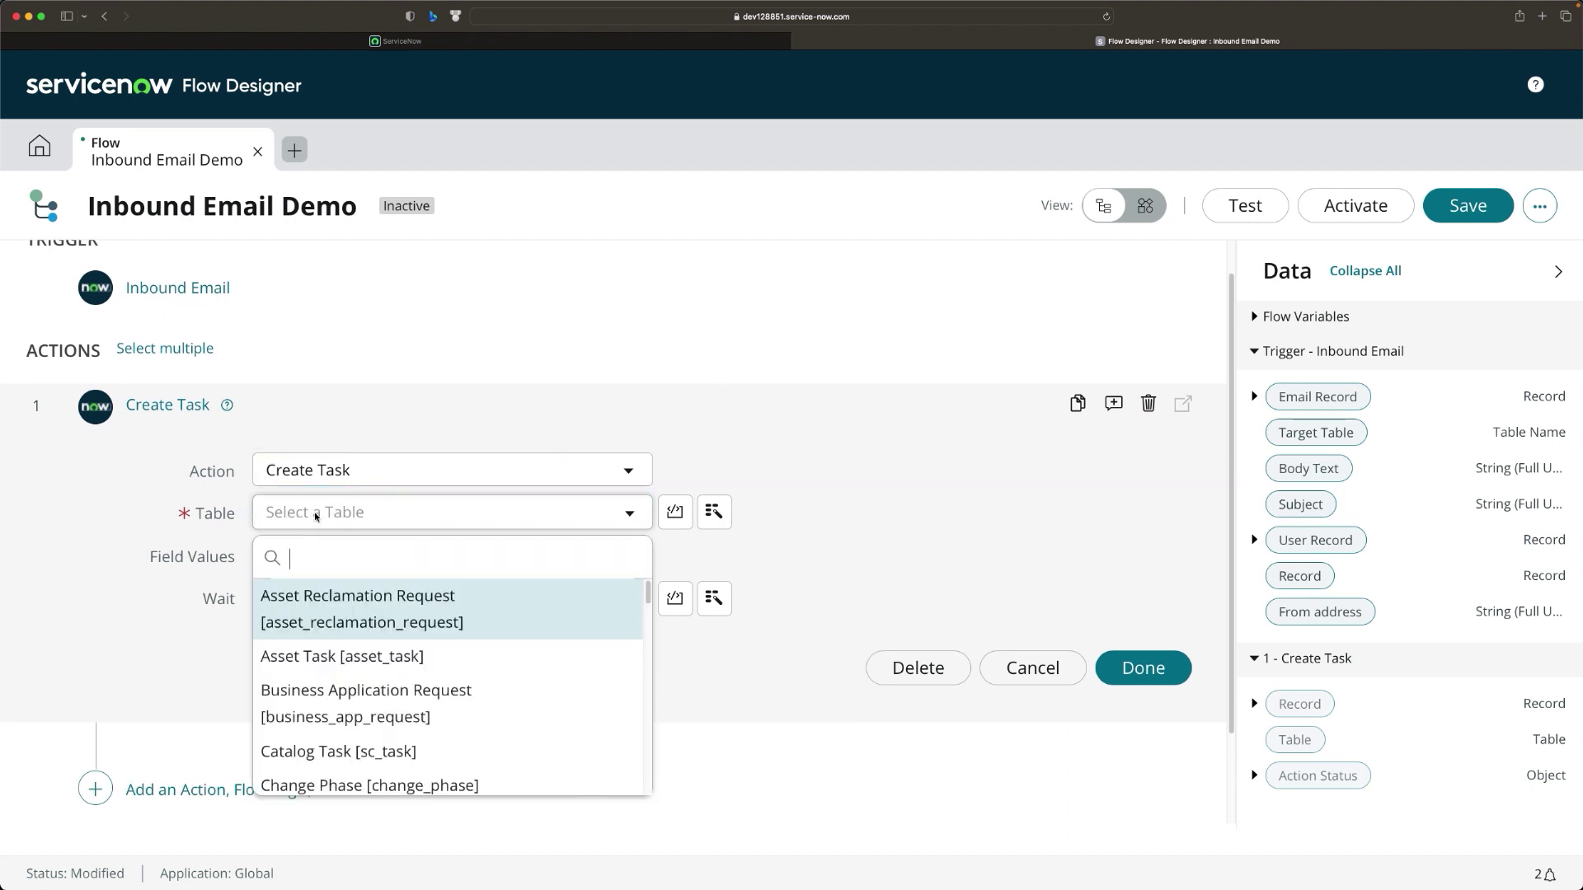
pyautogui.write('incident')
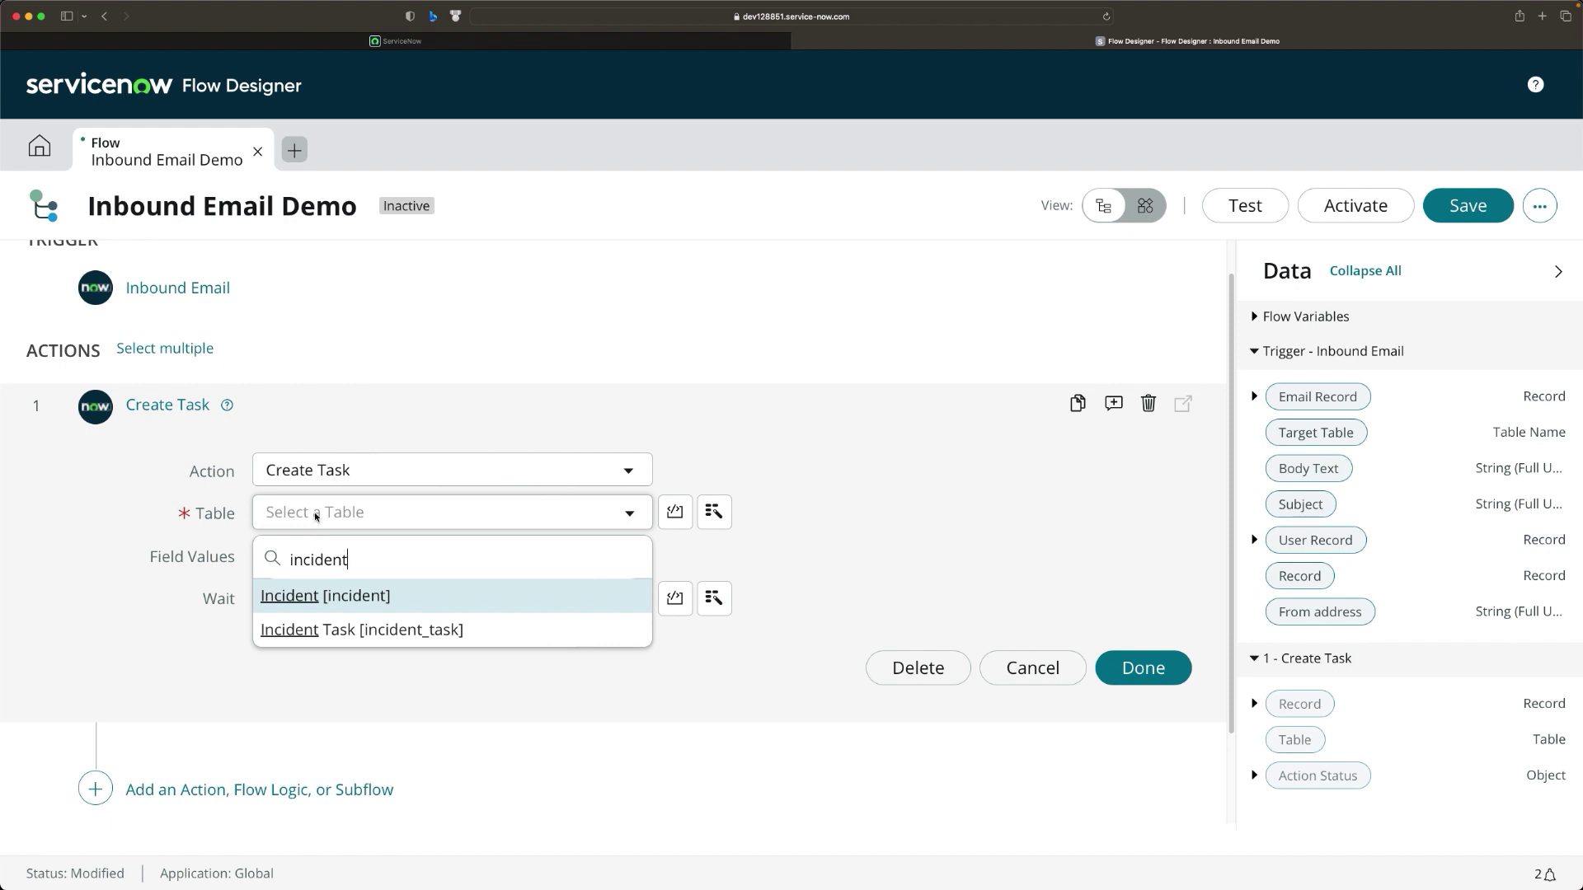
pyautogui.click(314, 594)
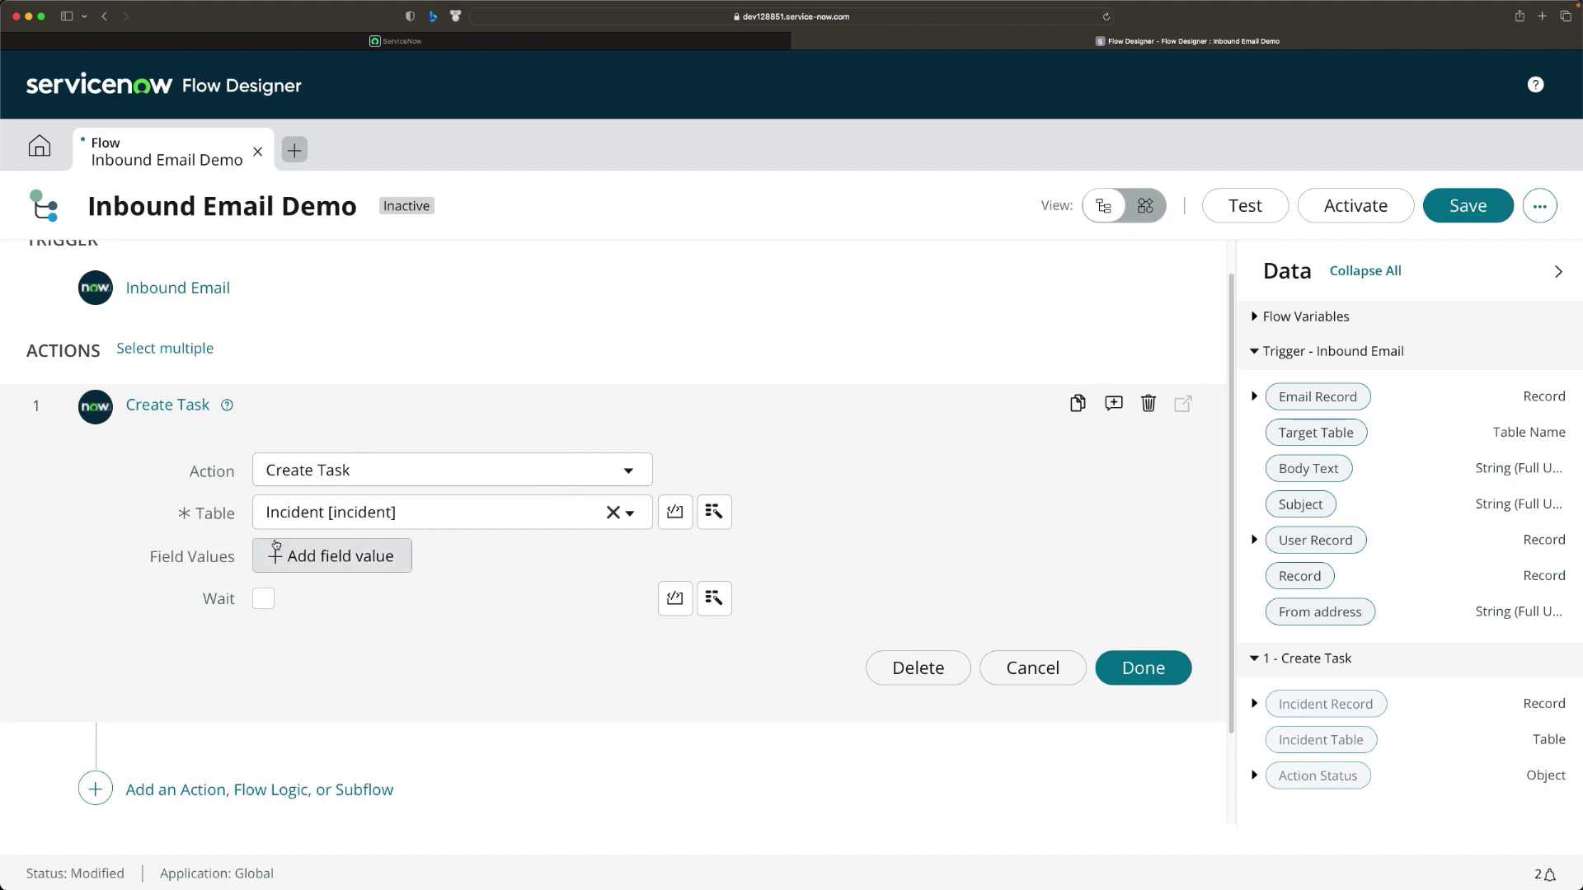
# Add a Short description field value to the Create Task action, filled from the Inbound Email trigger's Subject.
pyautogui.click(321, 560)
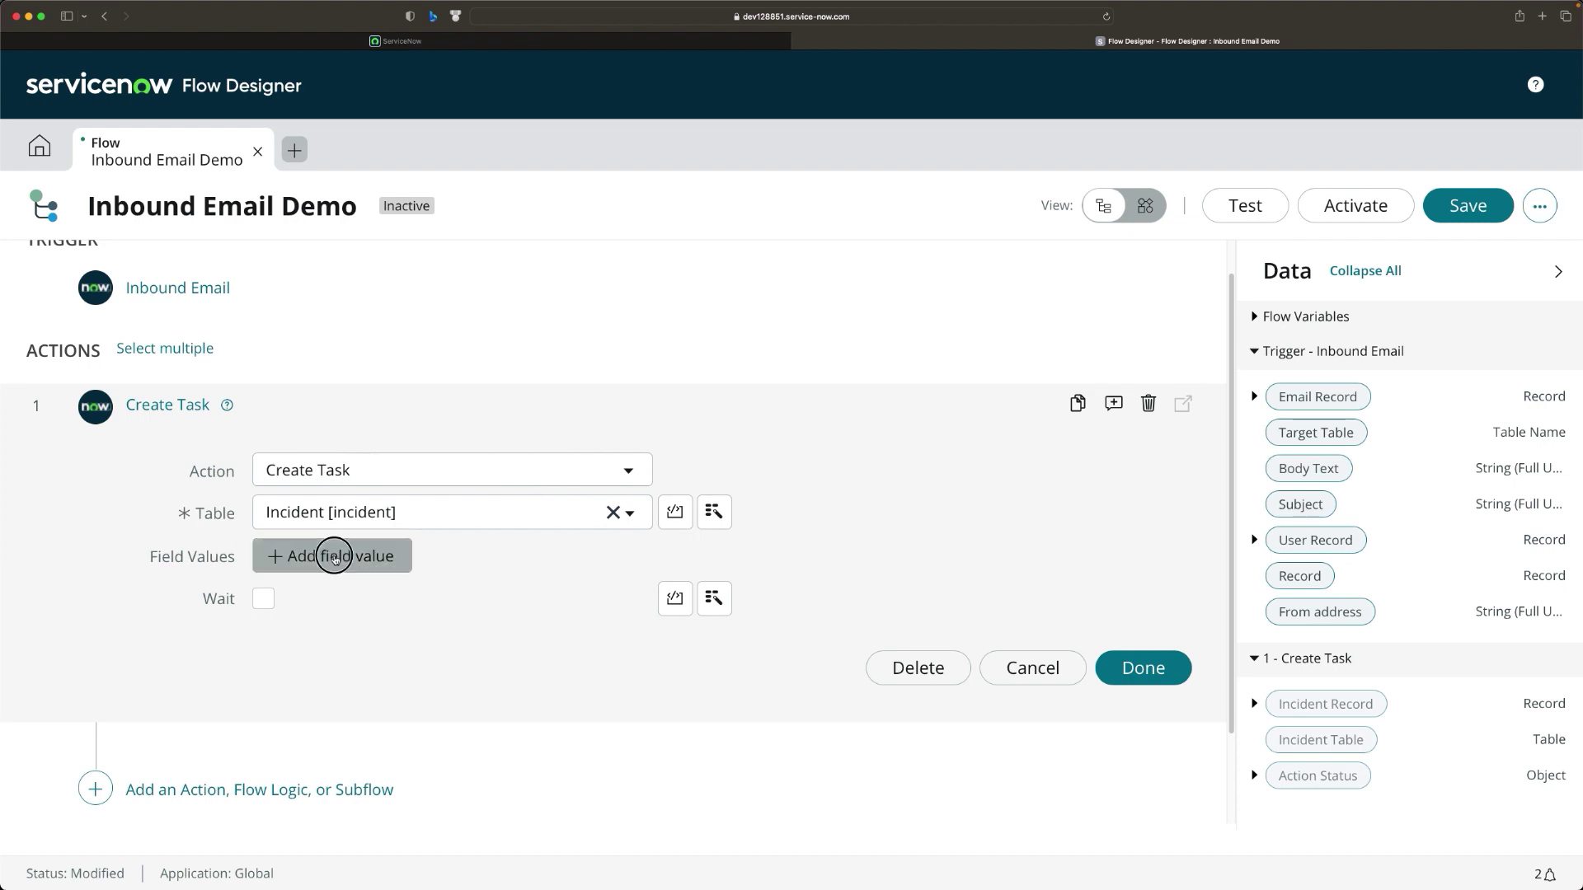
pyautogui.click(373, 558)
pyautogui.write('short')
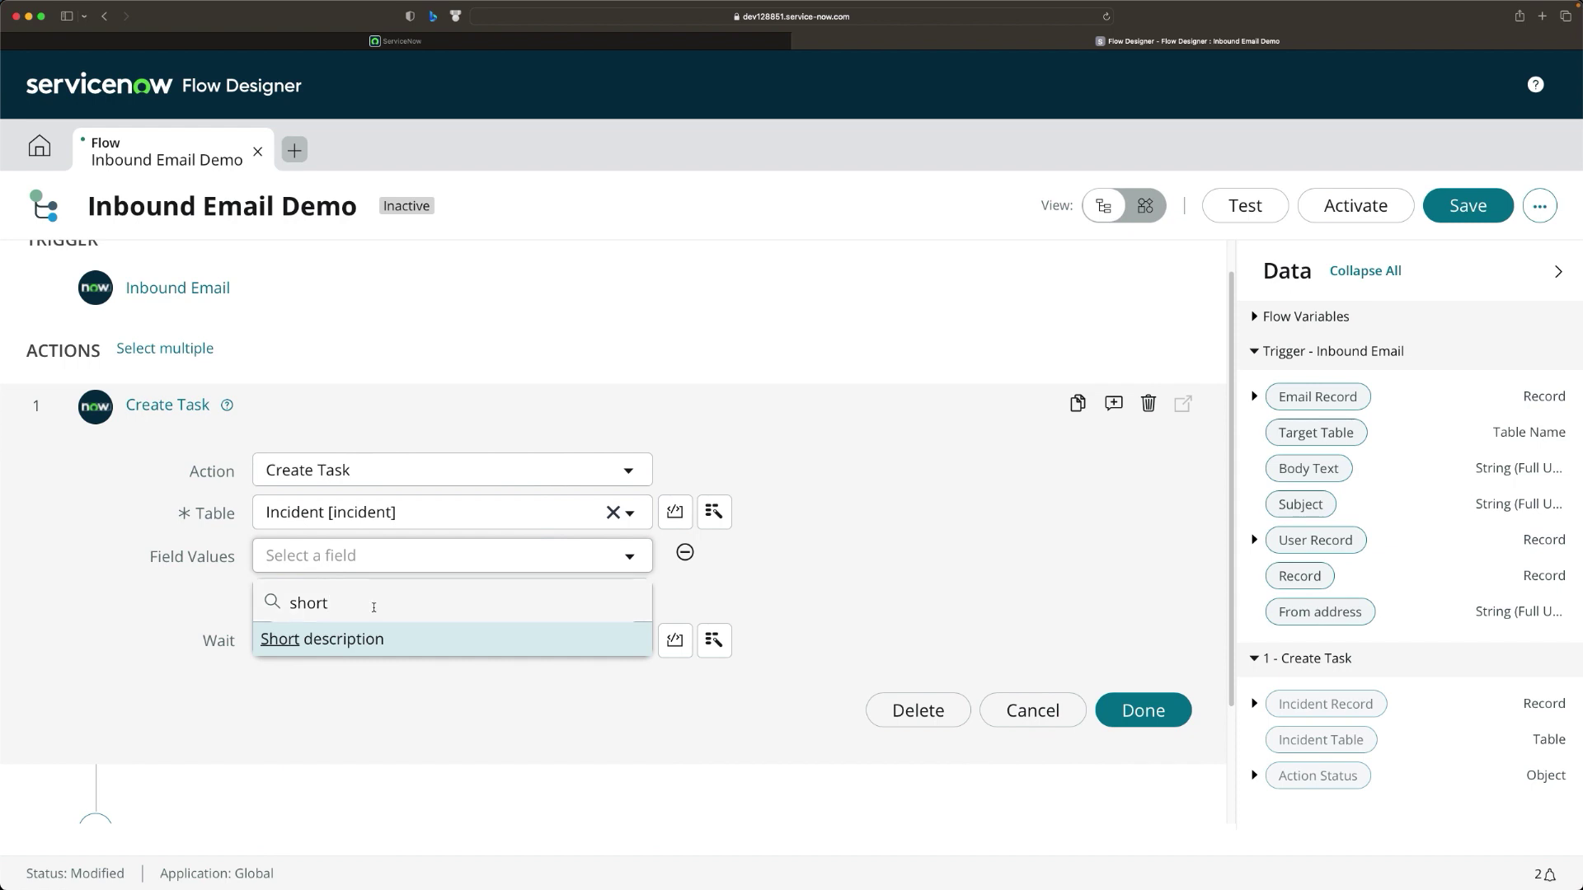
pyautogui.click(347, 642)
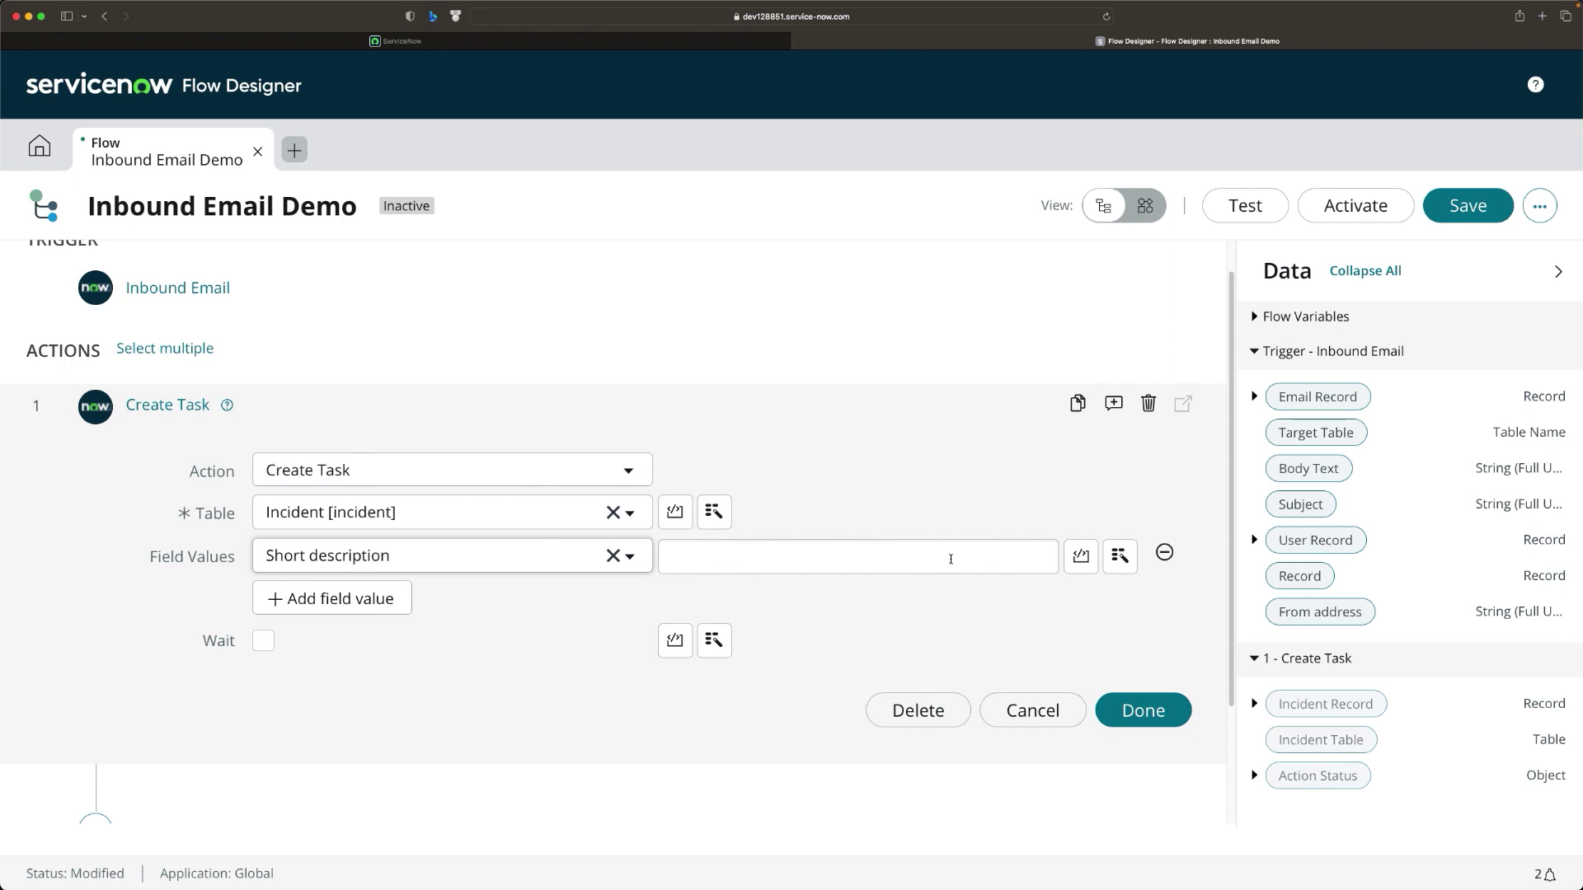
pyautogui.click(1120, 556)
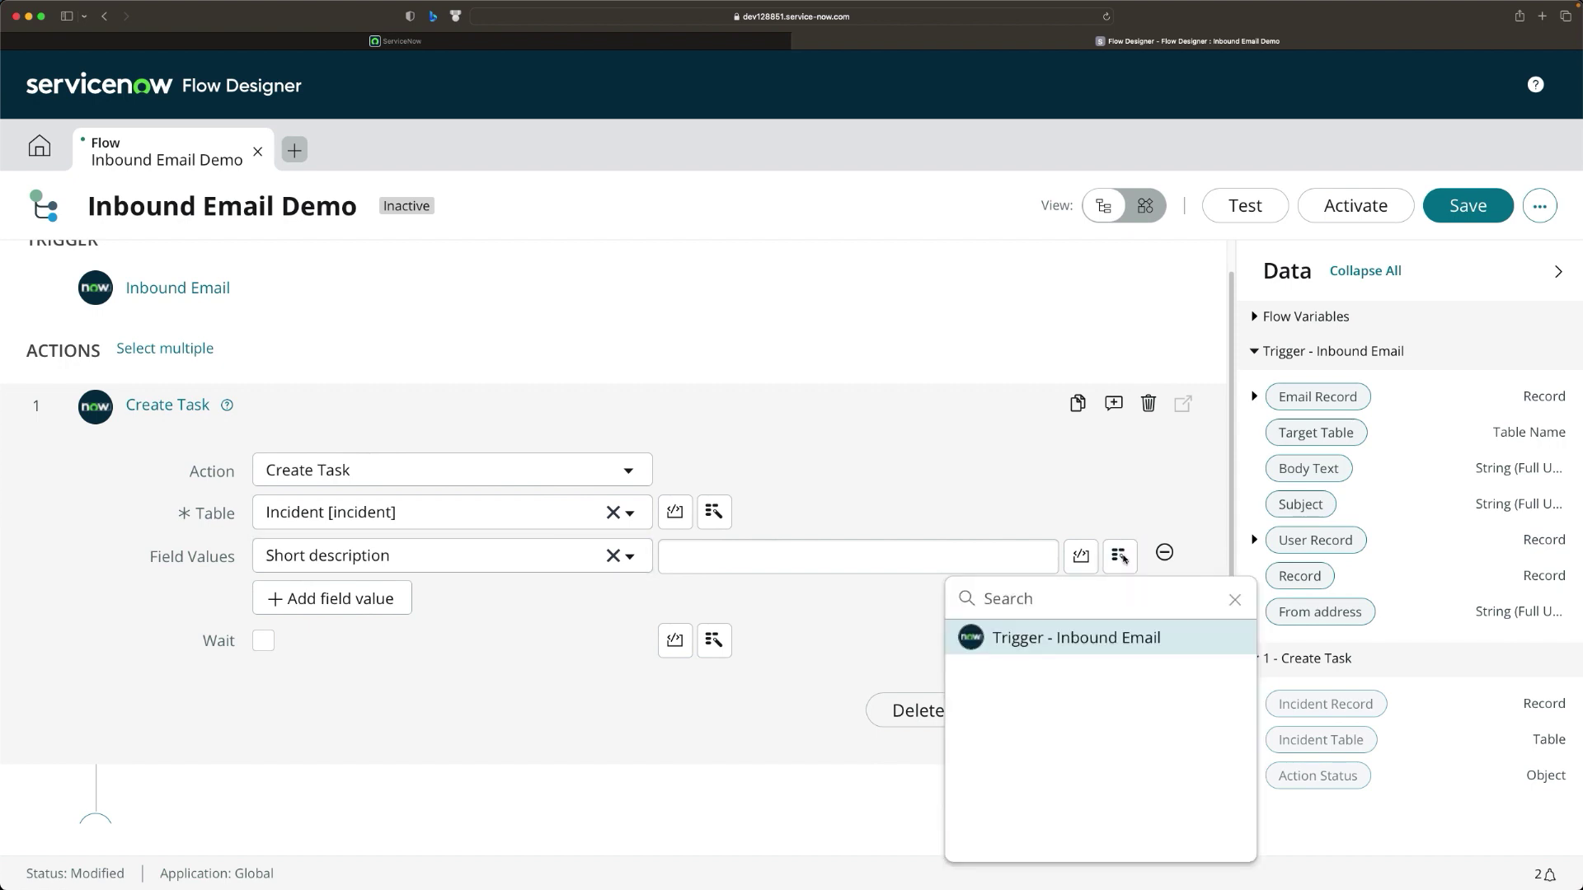
pyautogui.click(1065, 643)
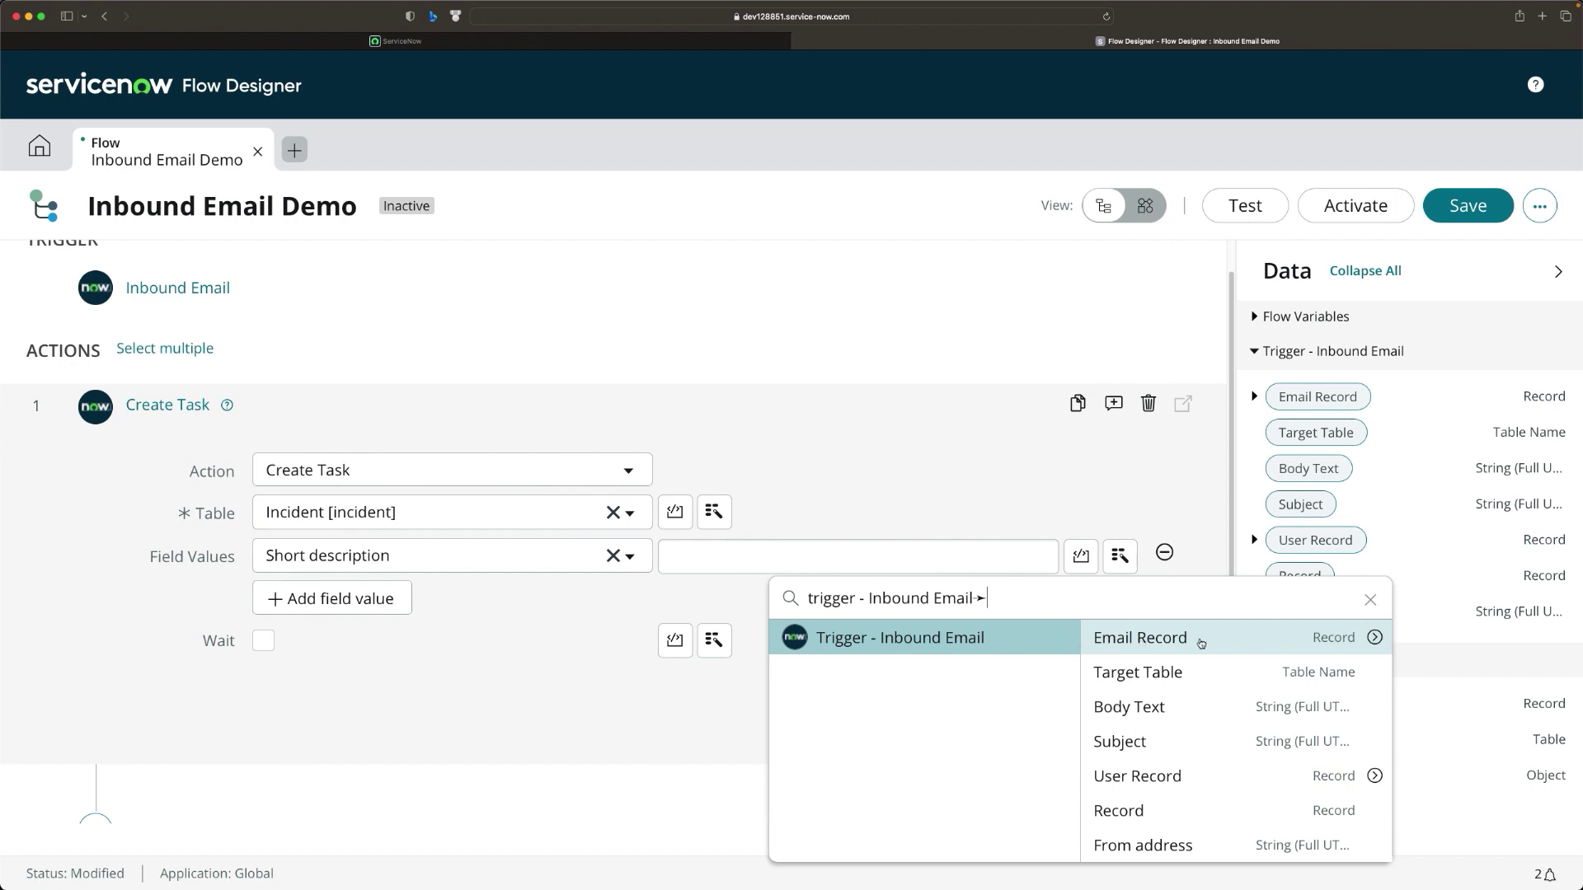
pyautogui.click(1135, 741)
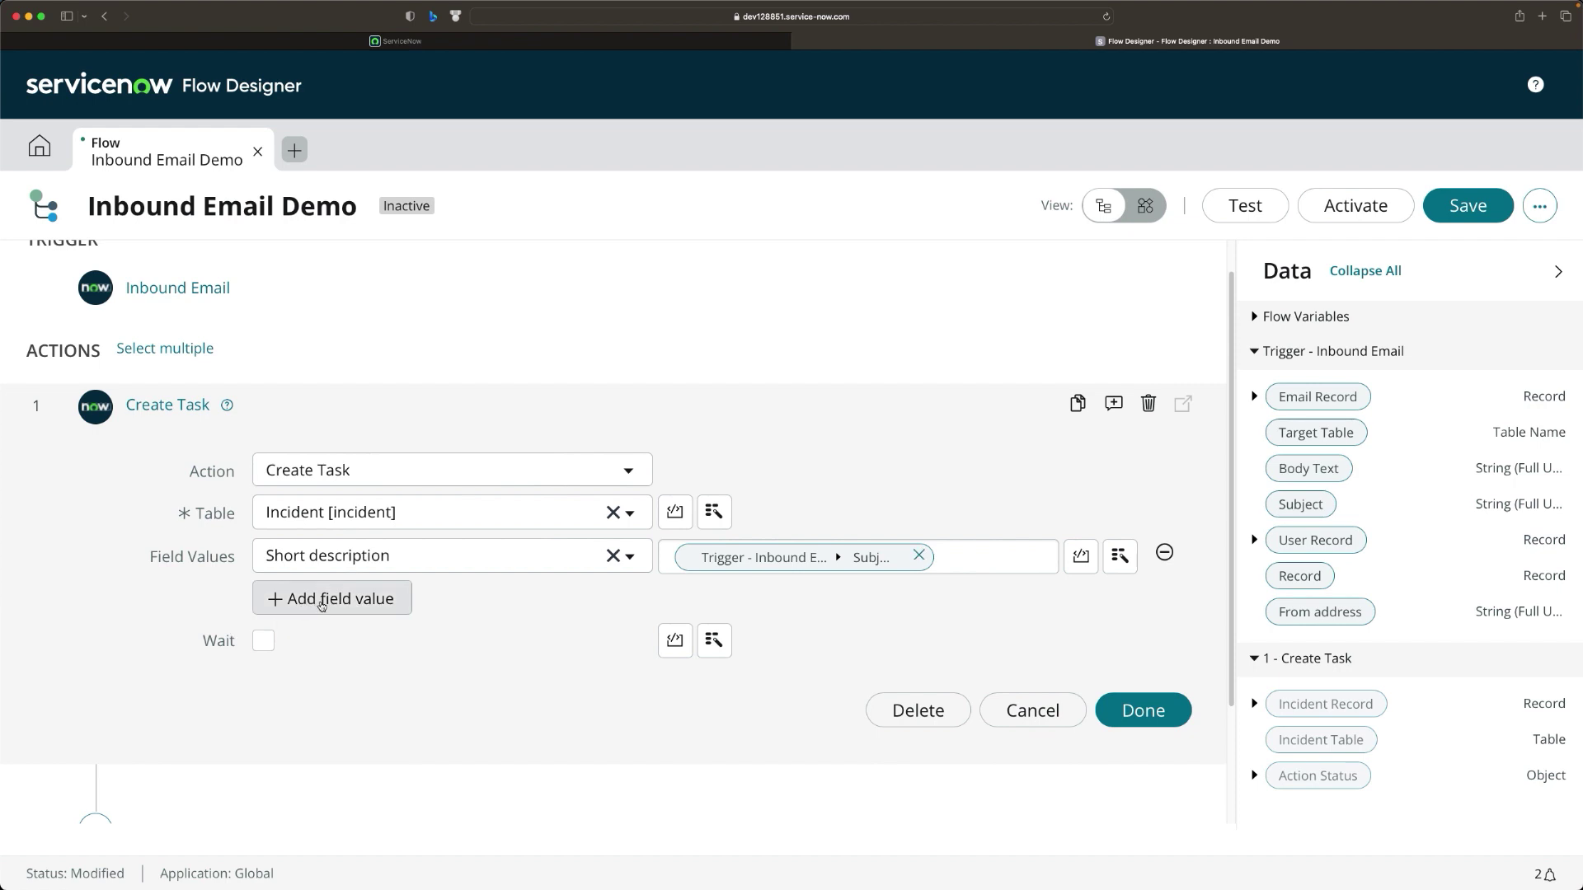
# Add a Description field value to the Create Task action, filled from the Inbound Email trigger's Body Text.
pyautogui.click(310, 602)
pyautogui.write('des')
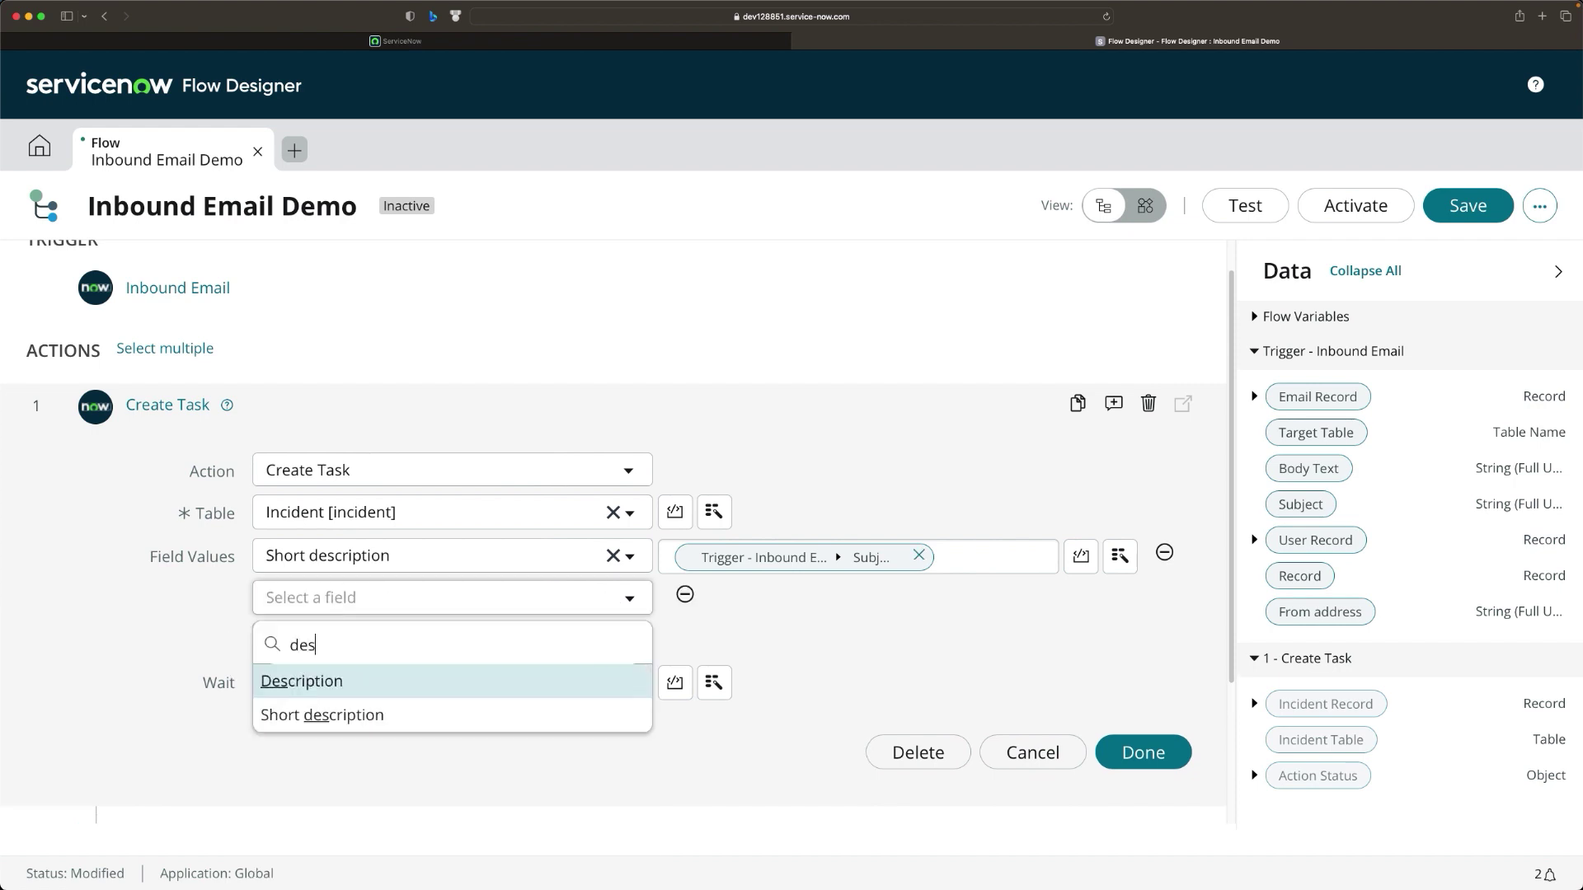
pyautogui.click(305, 686)
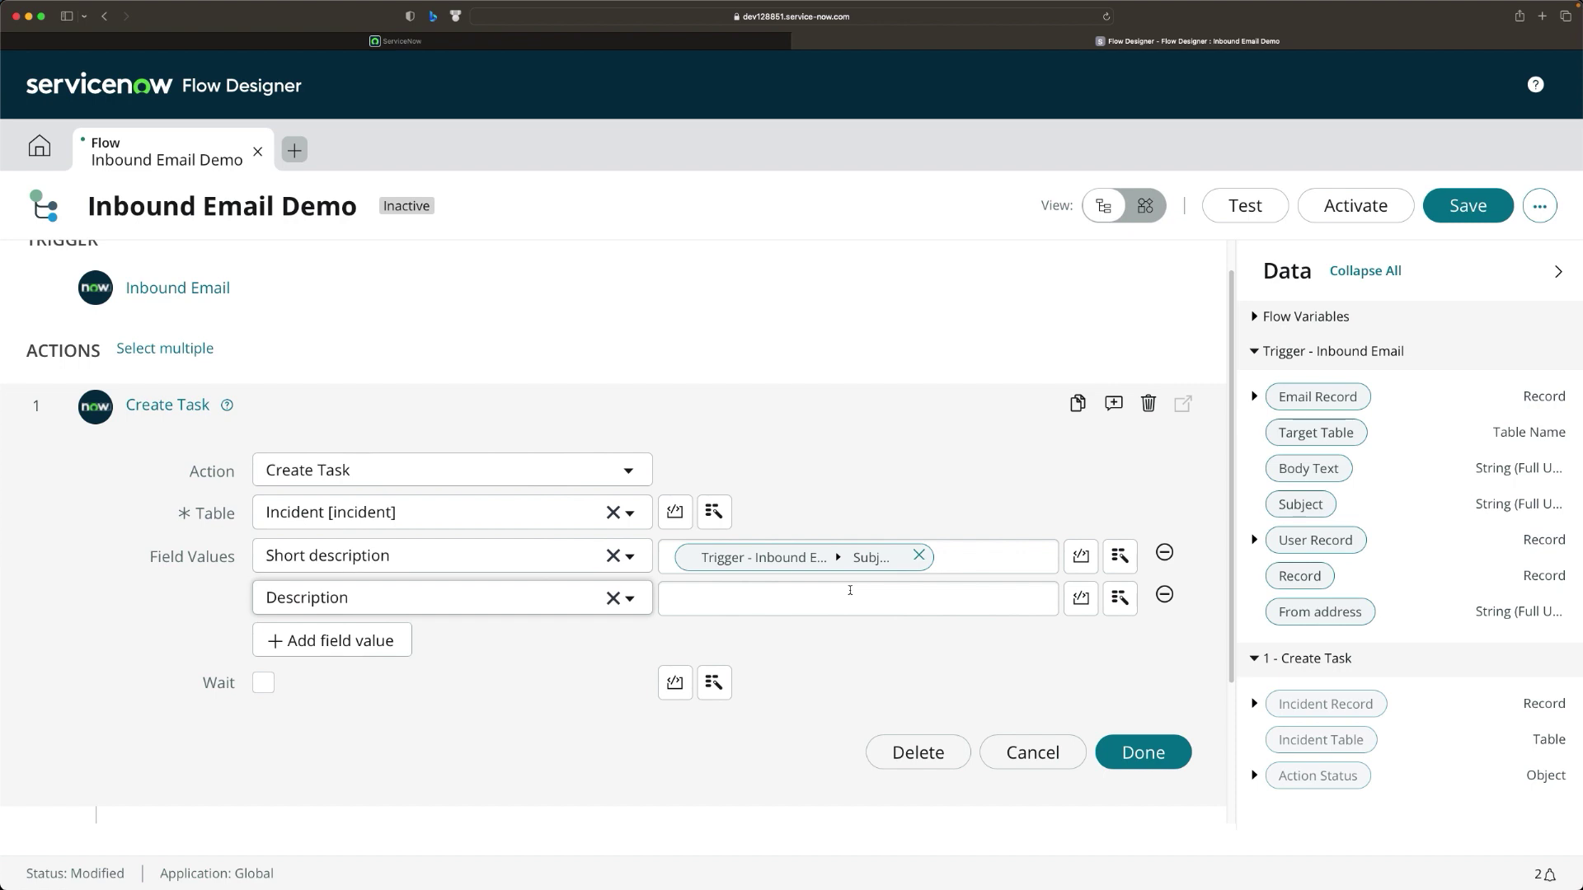
pyautogui.click(1121, 600)
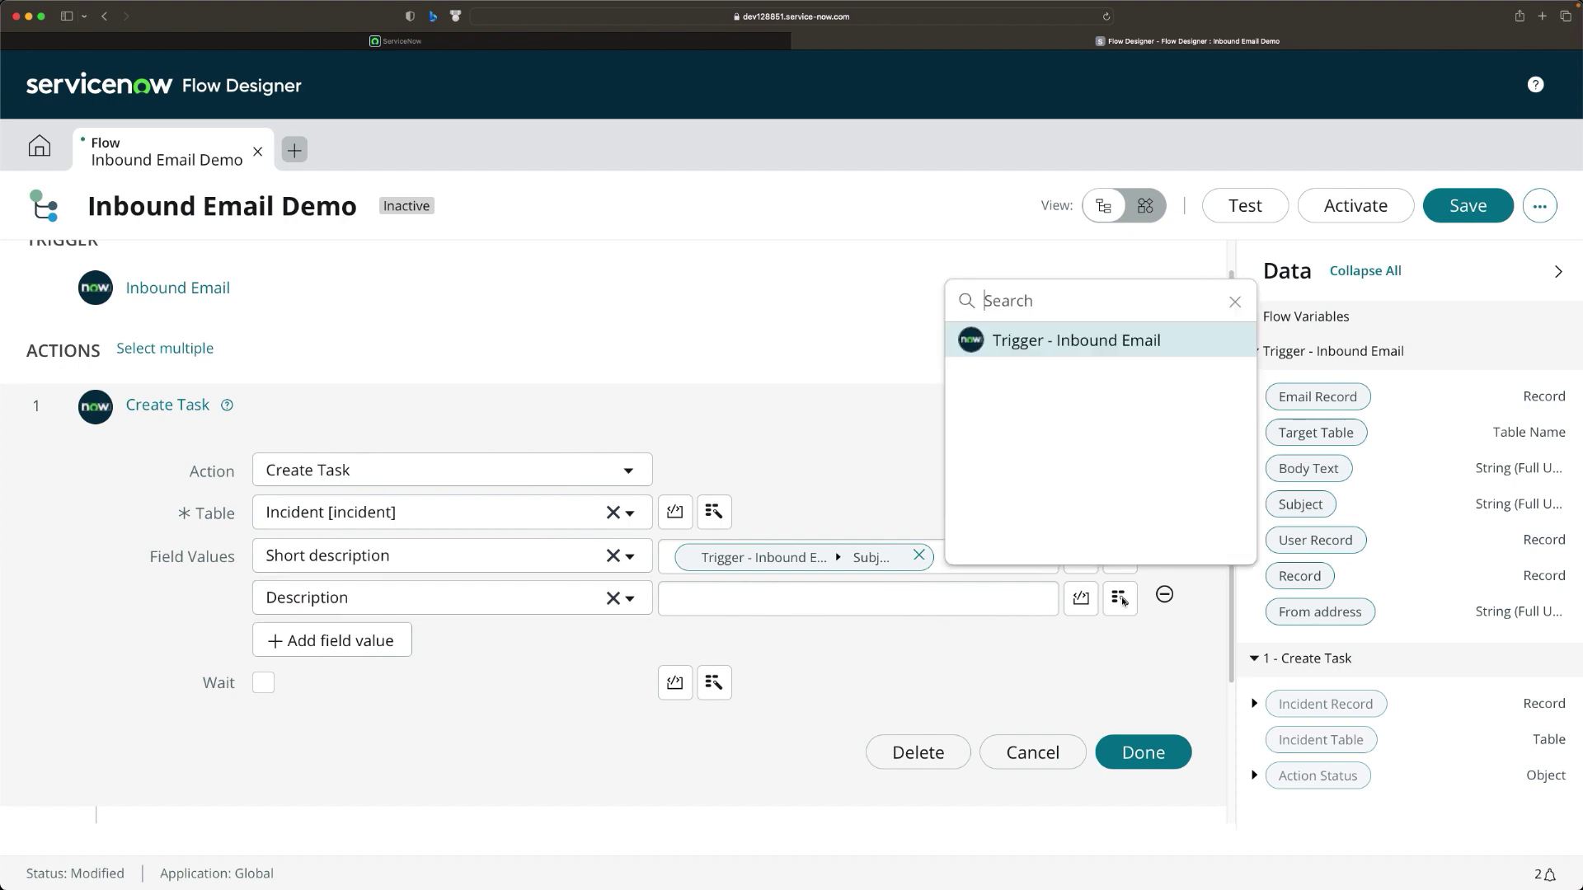
pyautogui.click(1113, 344)
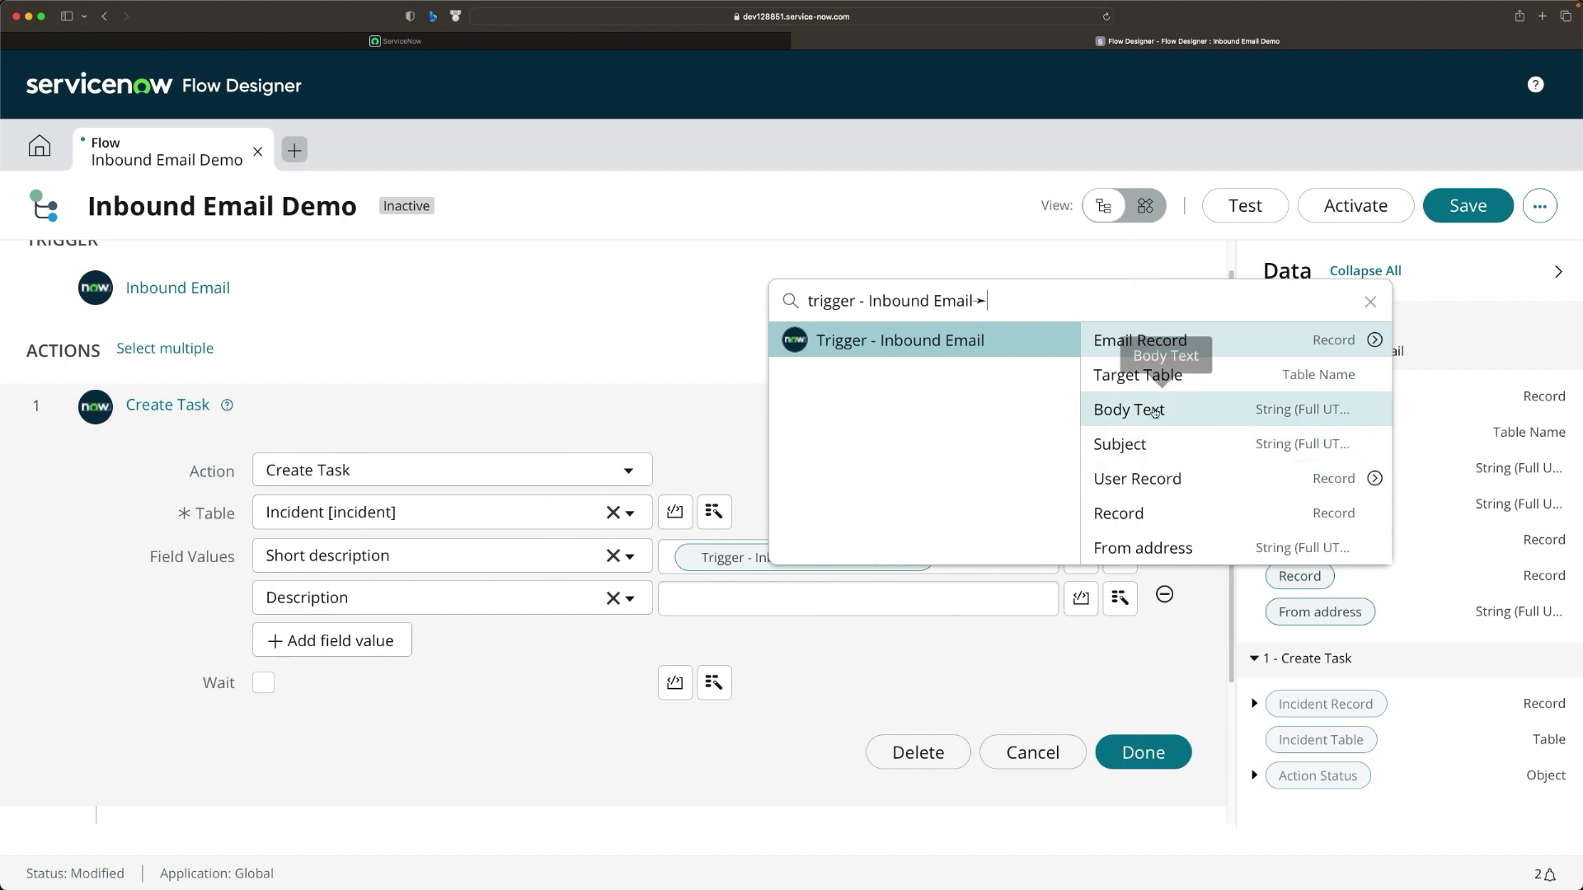
pyautogui.click(1152, 413)
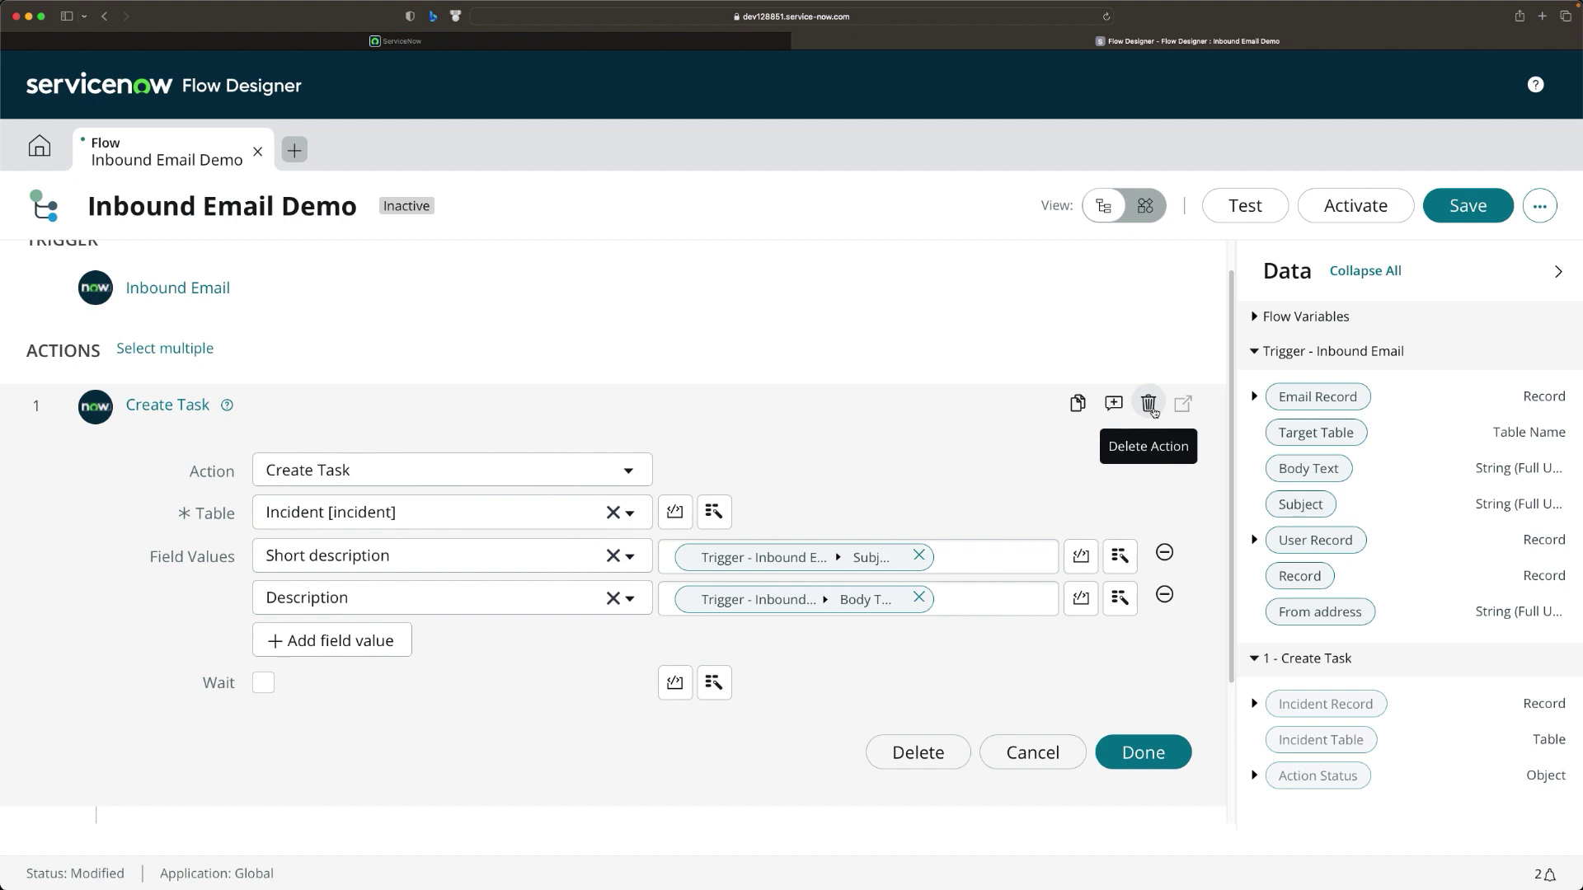
pyautogui.click(1120, 598)
pyautogui.click(1117, 353)
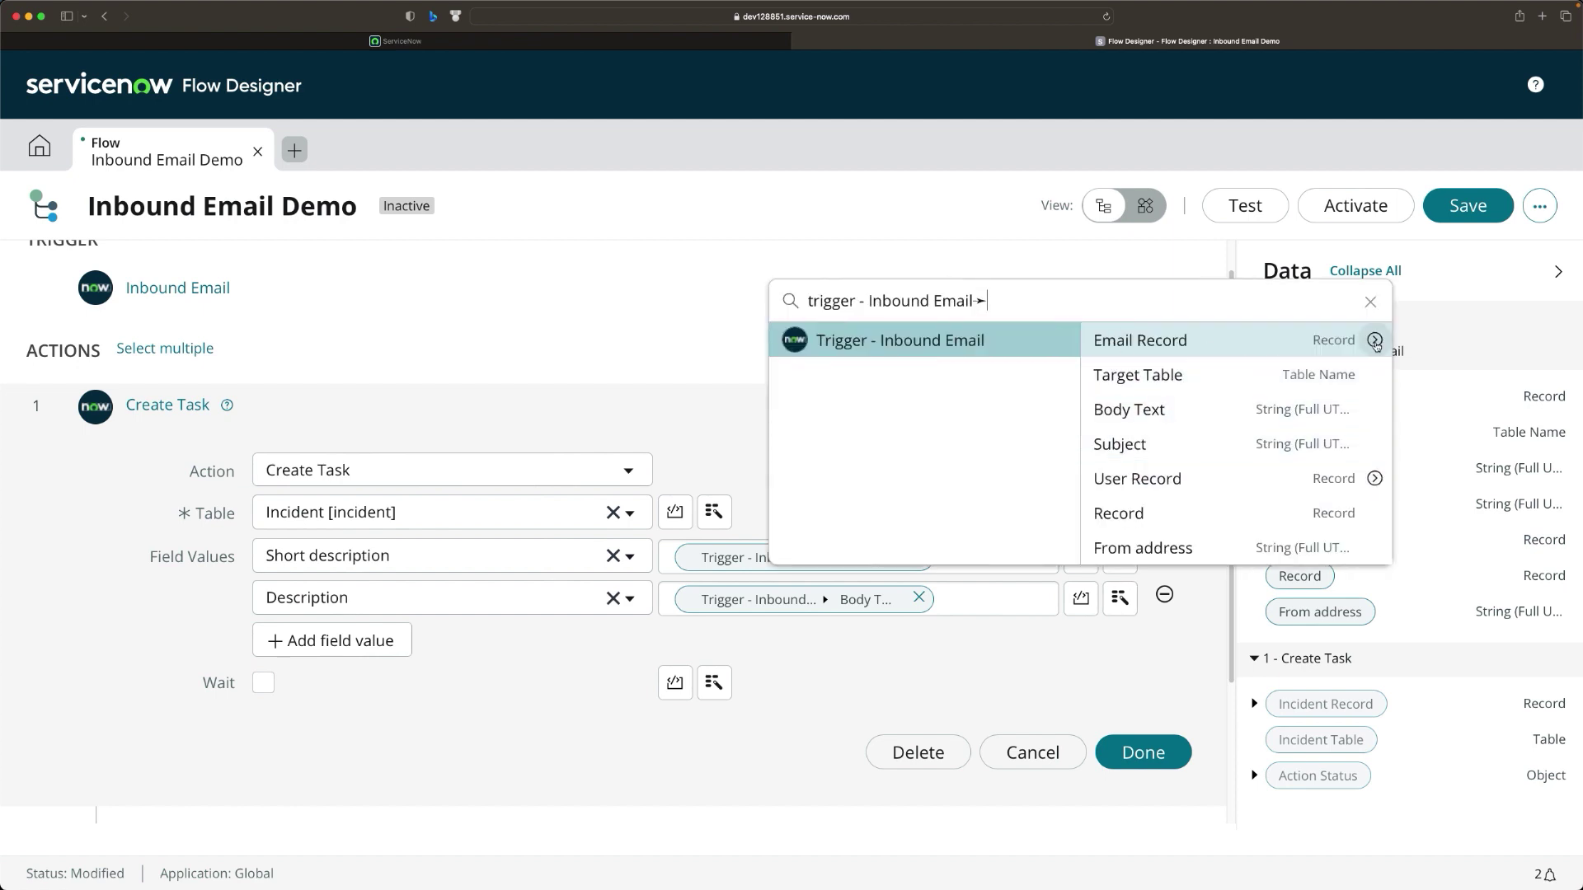
pyautogui.click(1375, 342)
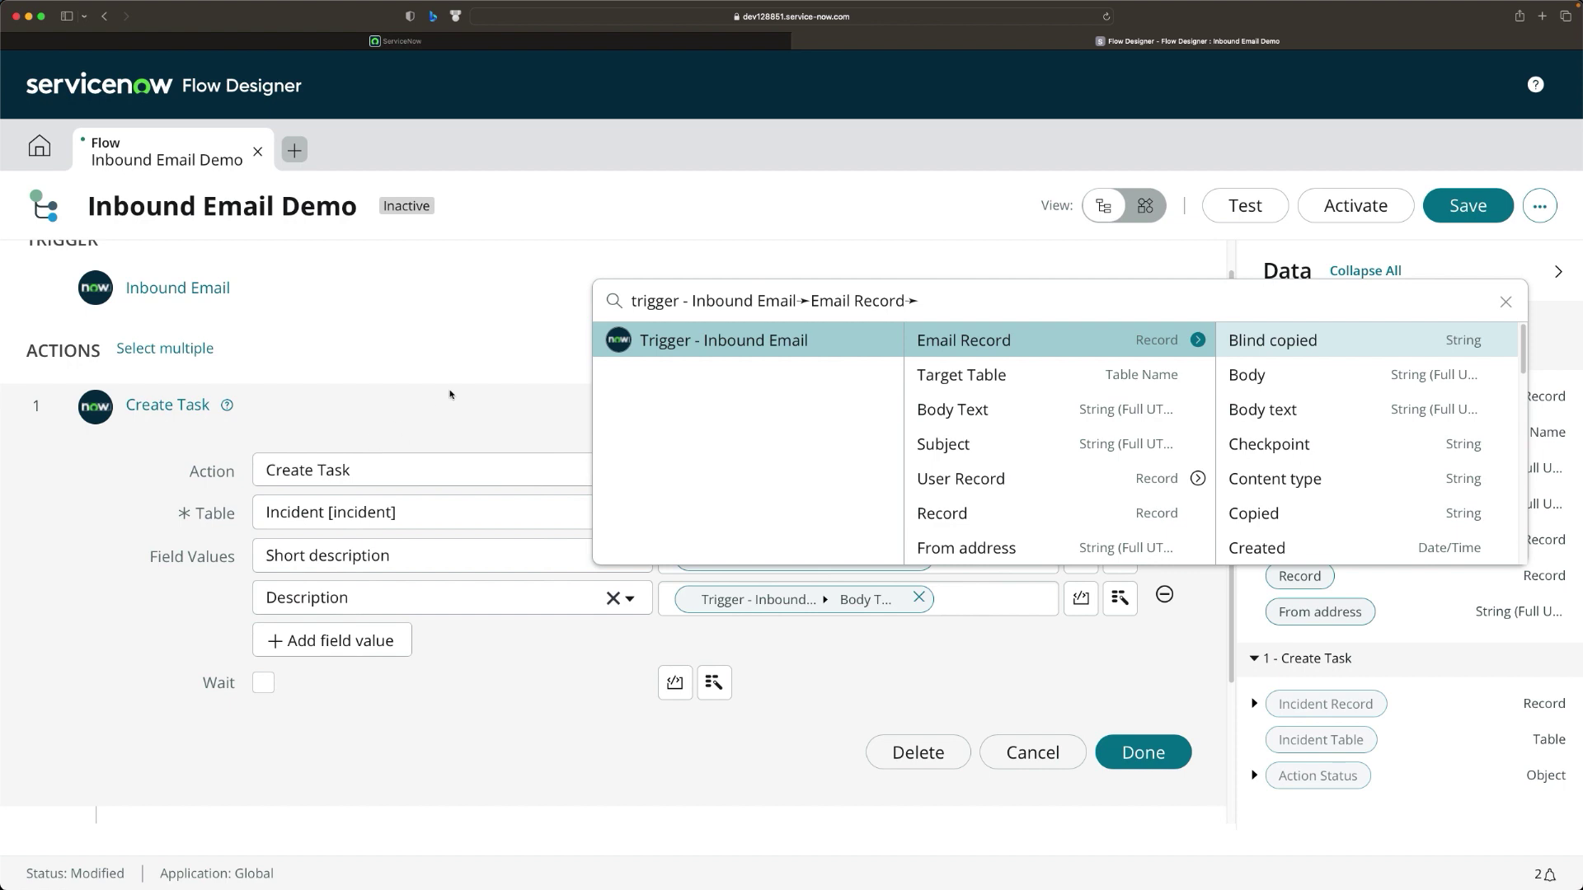
pyautogui.click(470, 381)
# Add an Urgency field value to the Create Task action and set it to 1 - High.
pyautogui.scroll(-3, 488, 505)
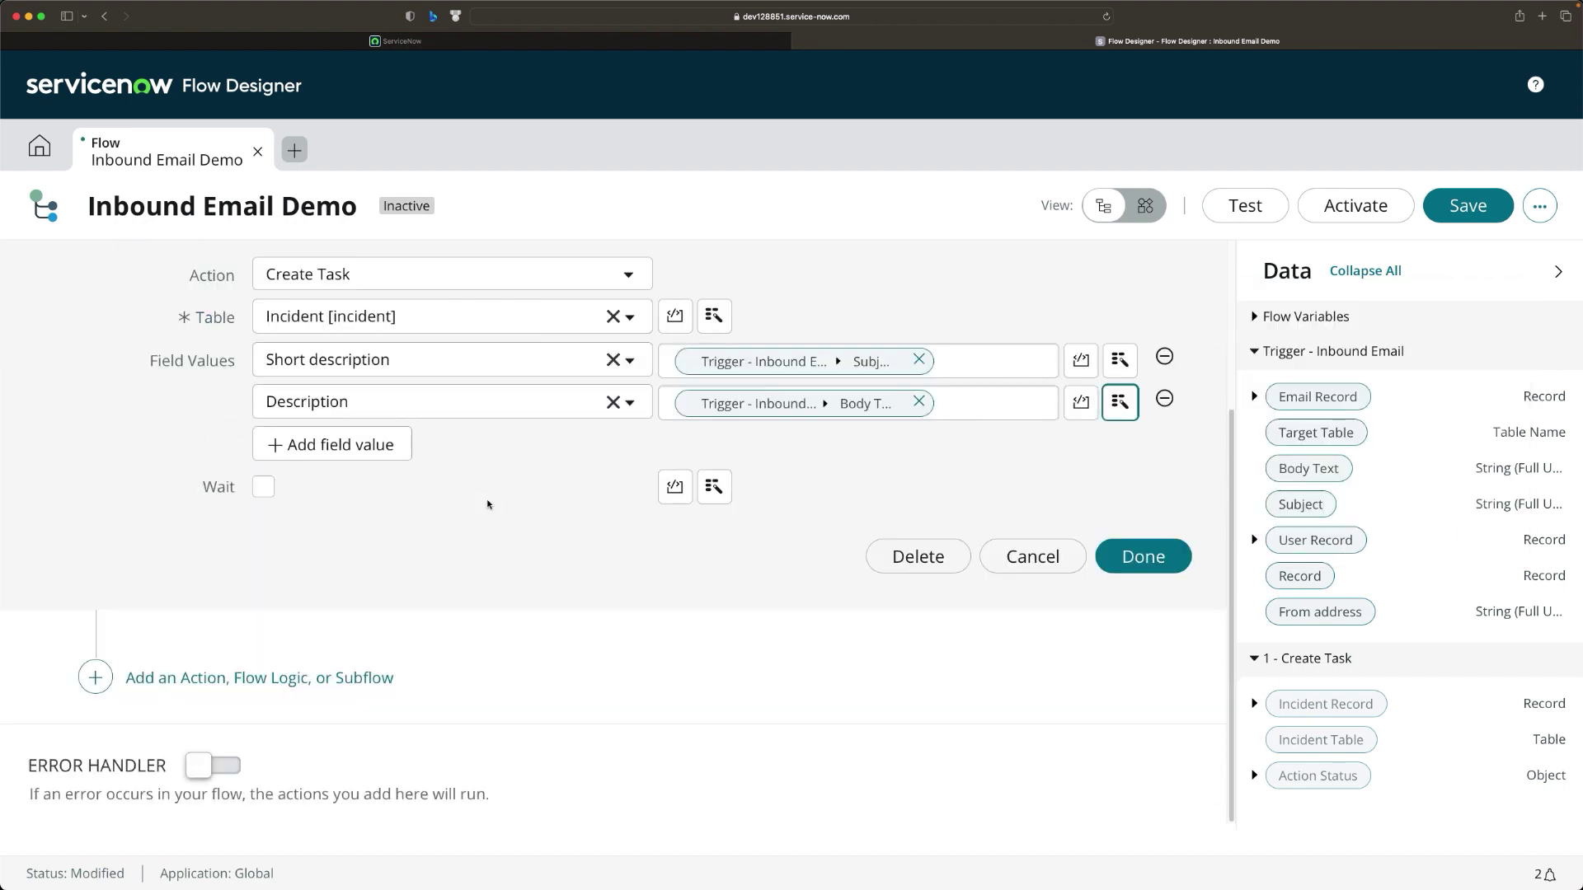
pyautogui.click(336, 449)
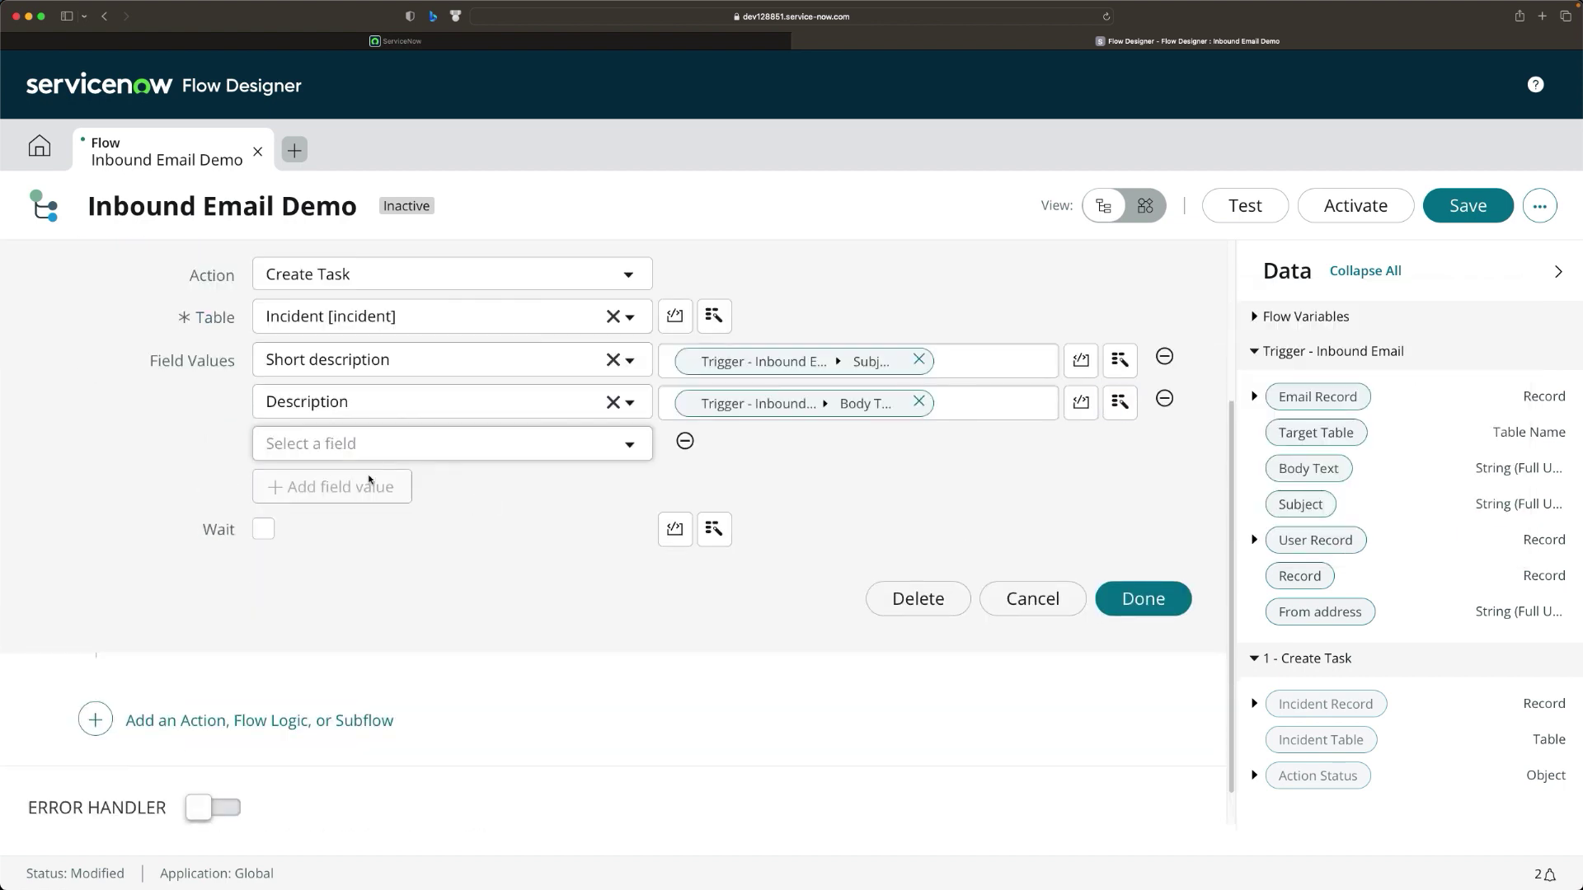
pyautogui.click(362, 445)
pyautogui.write('urge')
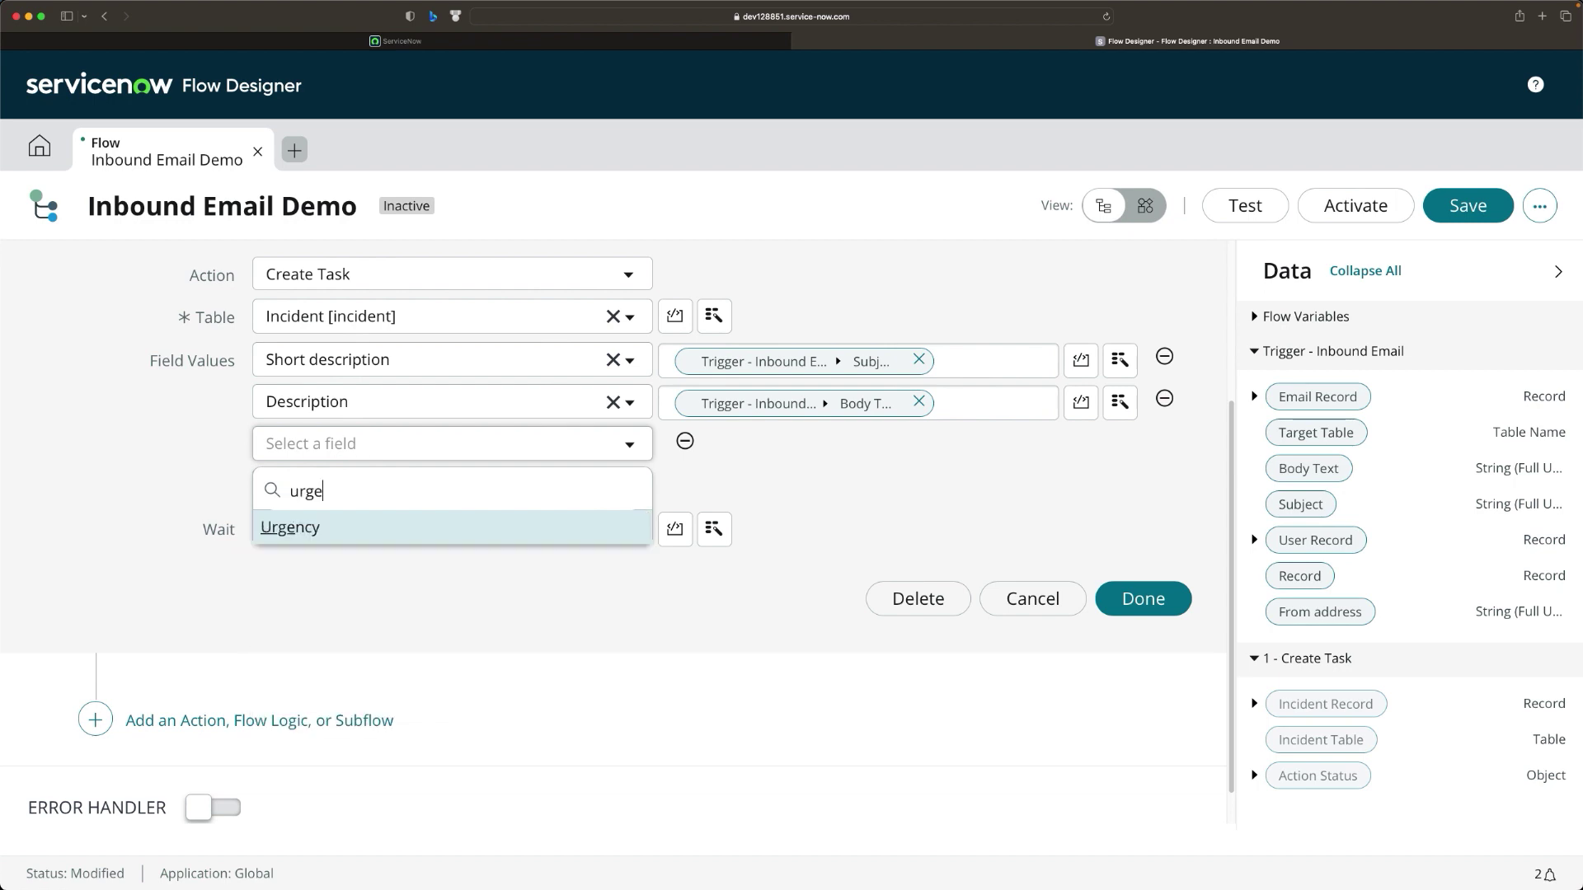
pyautogui.click(325, 529)
pyautogui.click(795, 445)
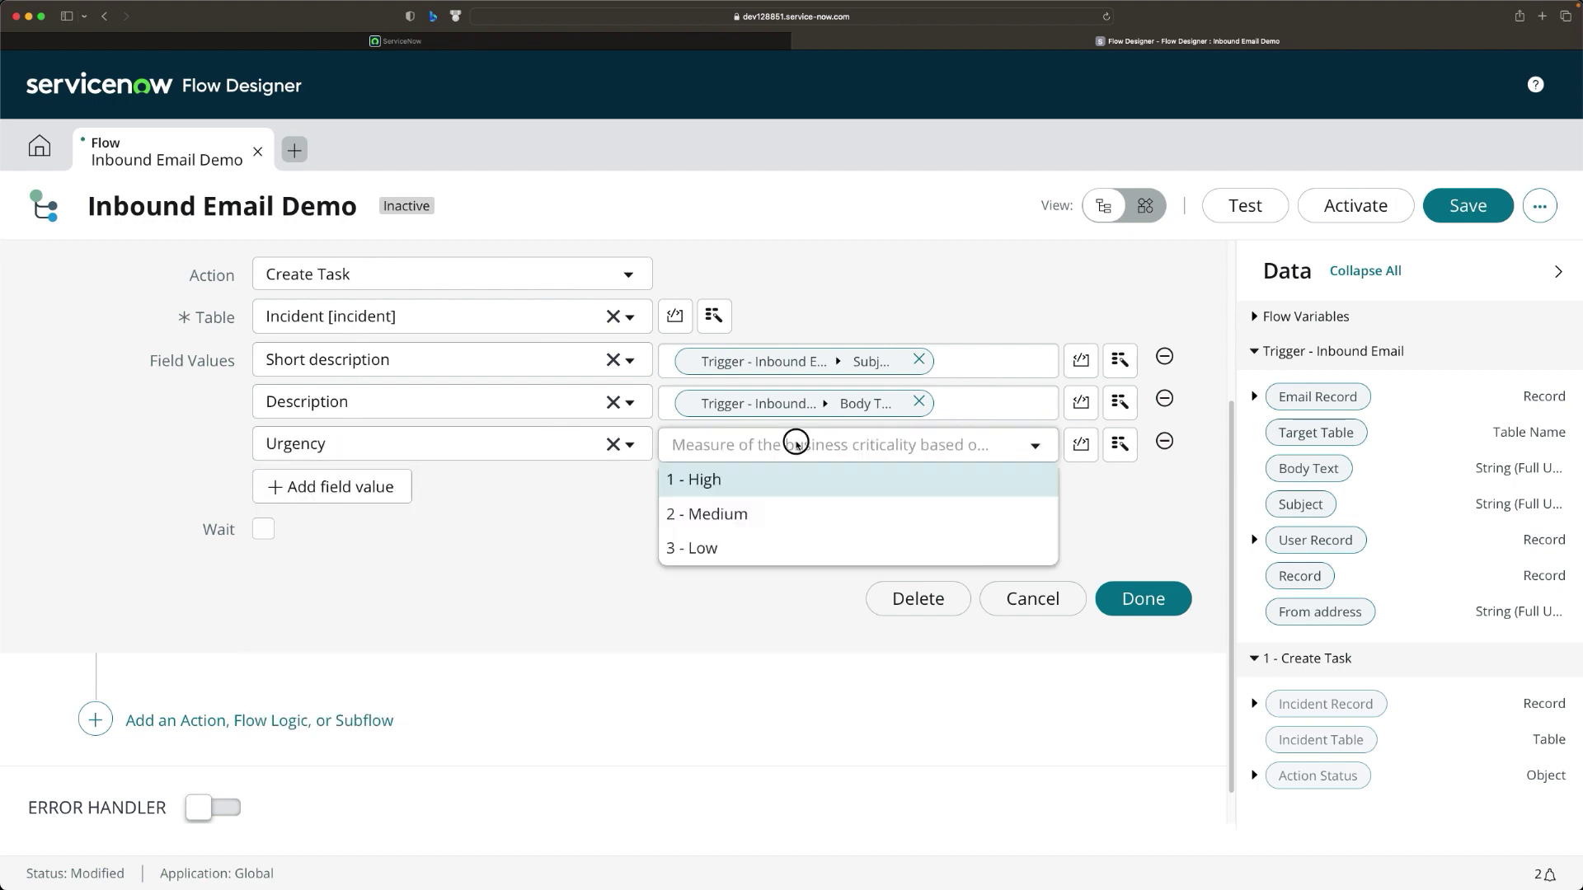
pyautogui.click(742, 480)
# Add an Impact field value to the Create Task action and set it to 1 - High.
pyautogui.click(330, 487)
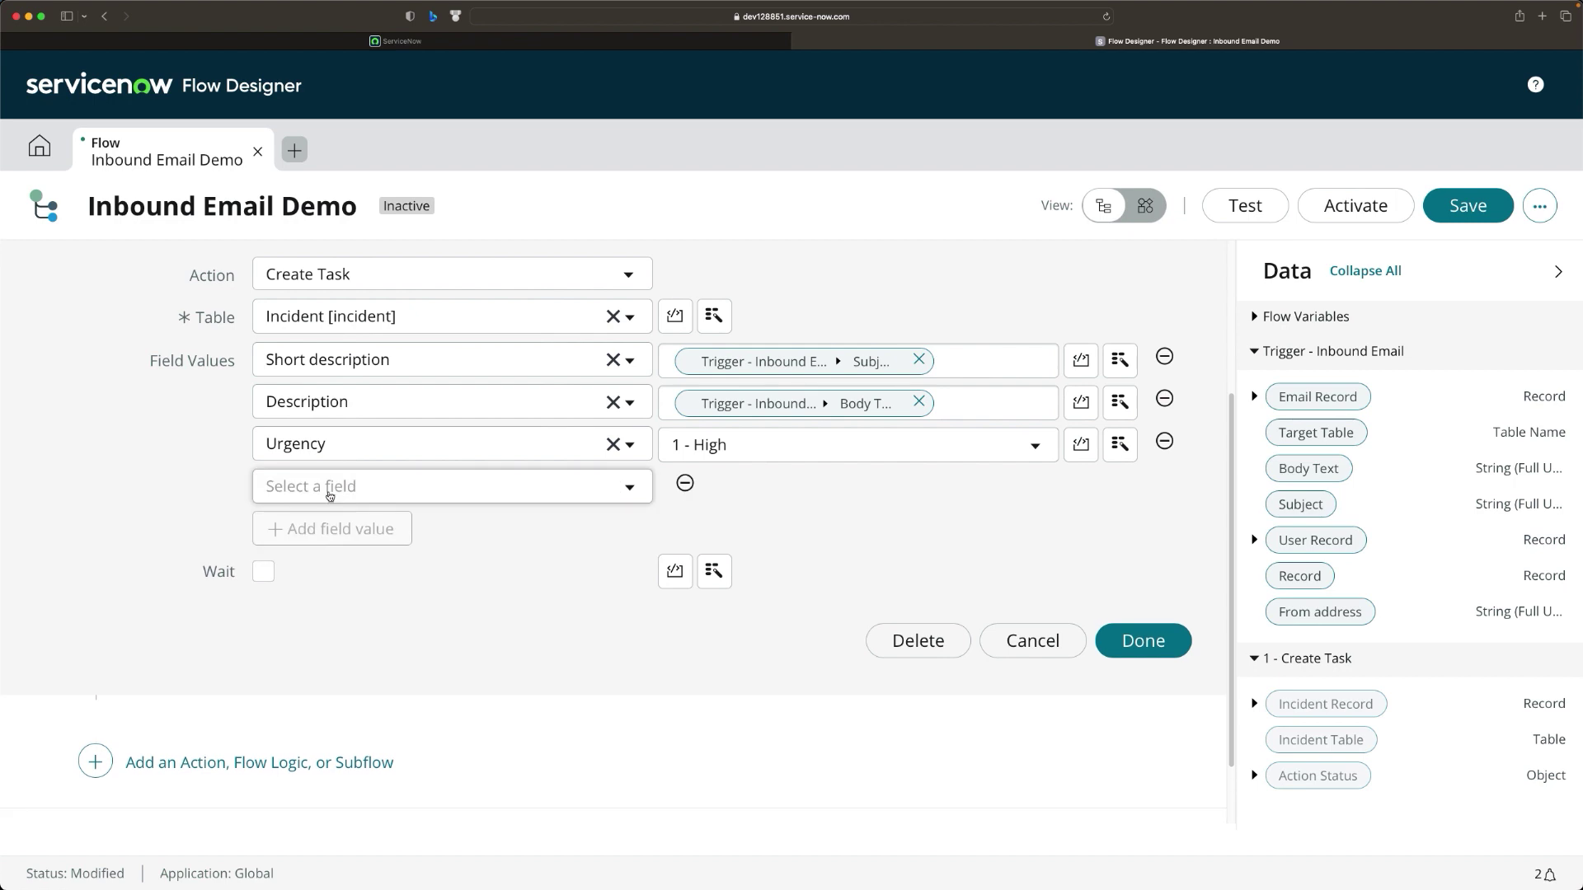
pyautogui.click(327, 490)
pyautogui.write('impact')
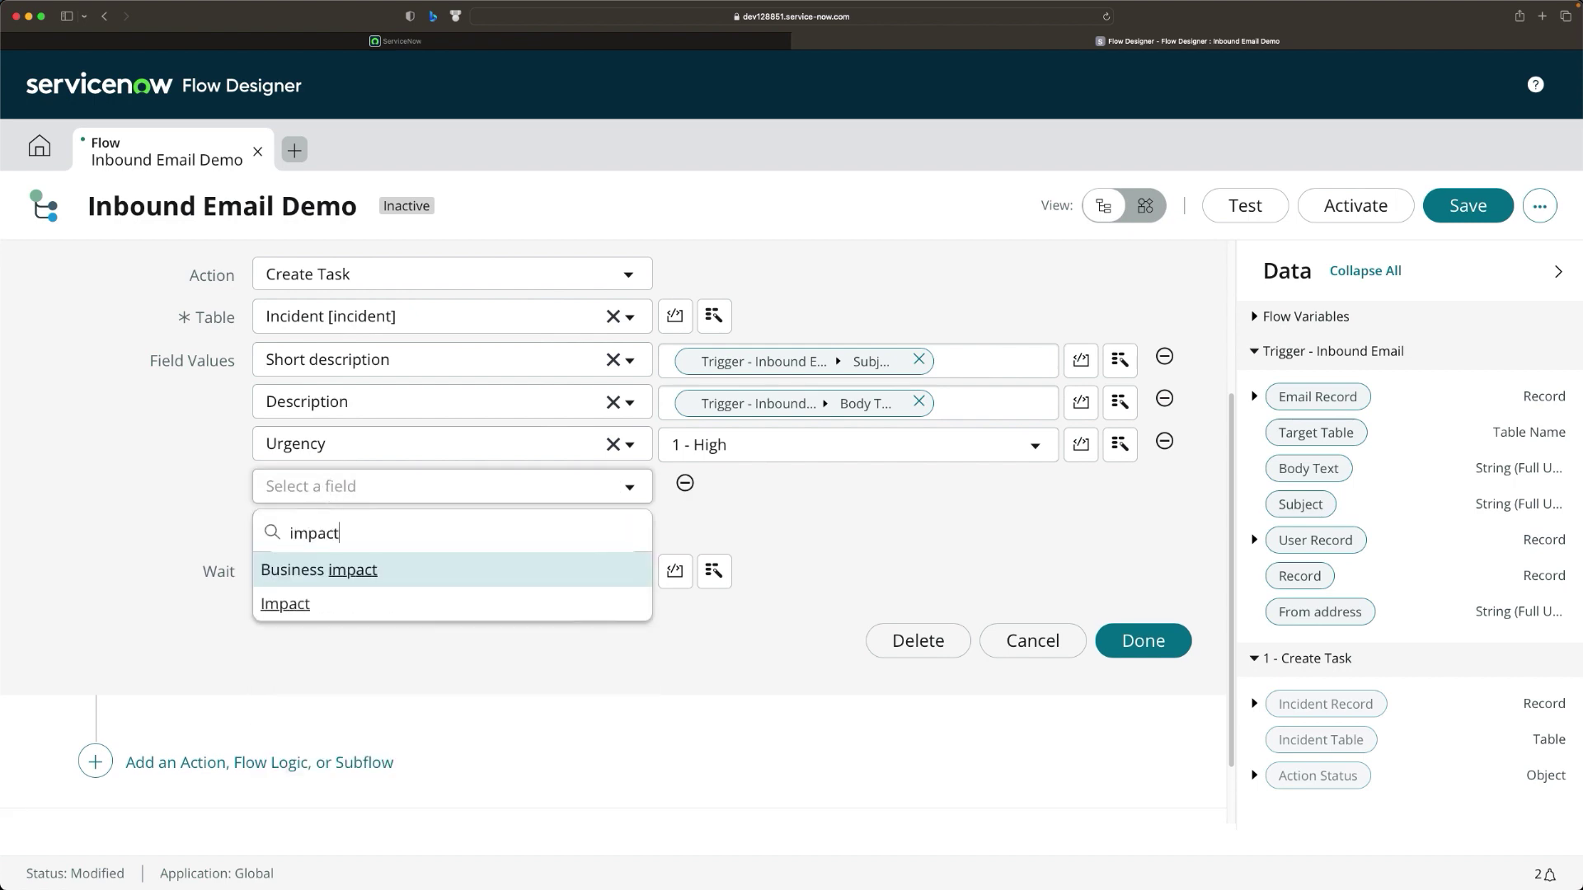
pyautogui.click(310, 610)
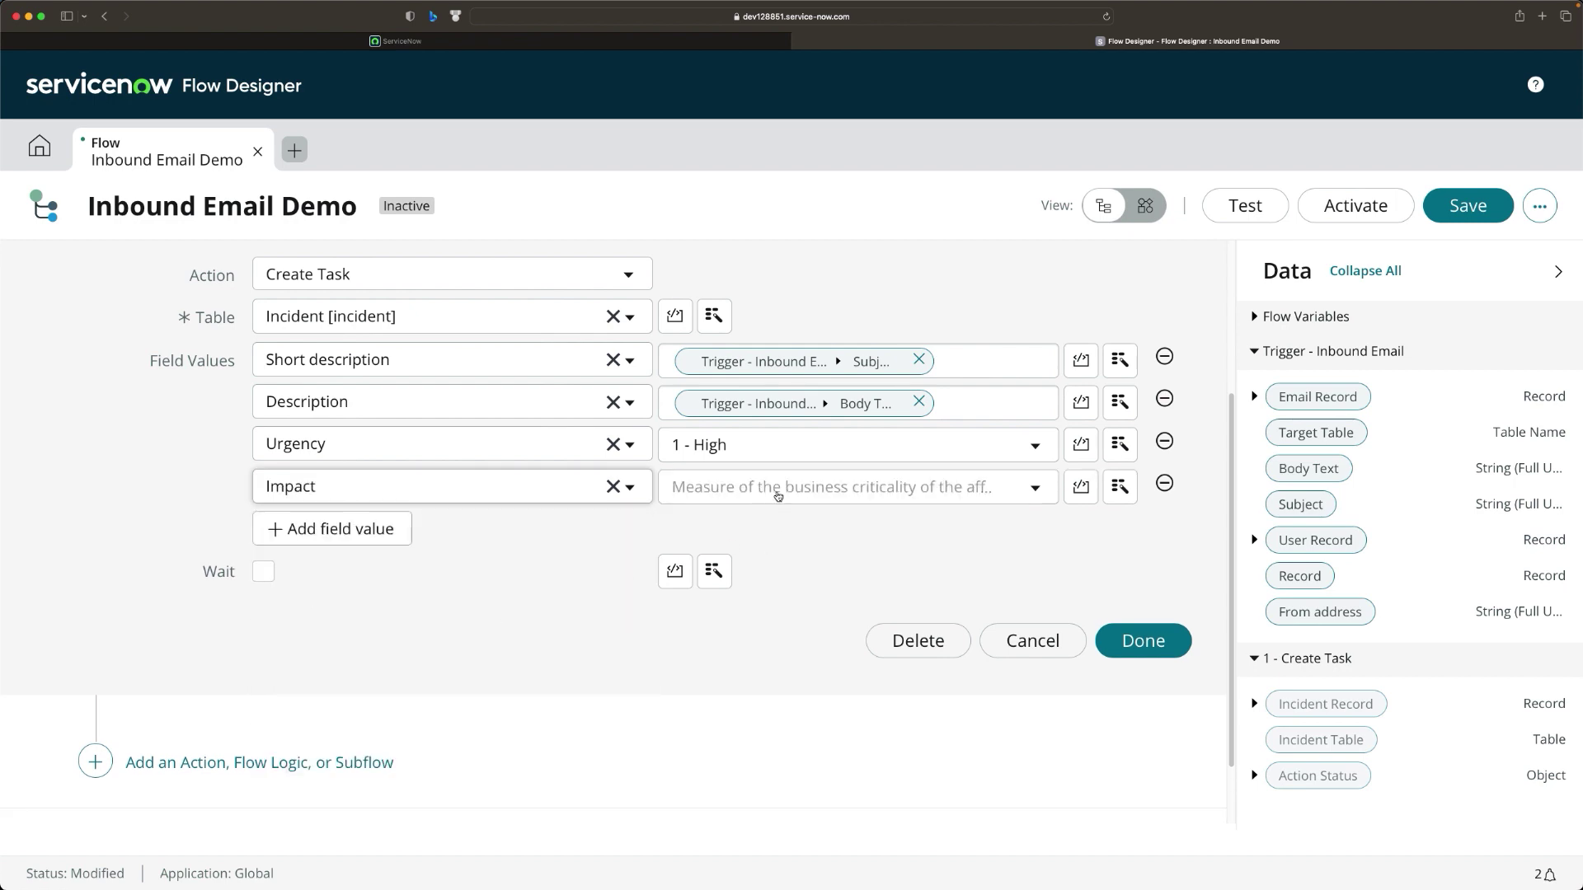
pyautogui.click(777, 497)
pyautogui.click(705, 520)
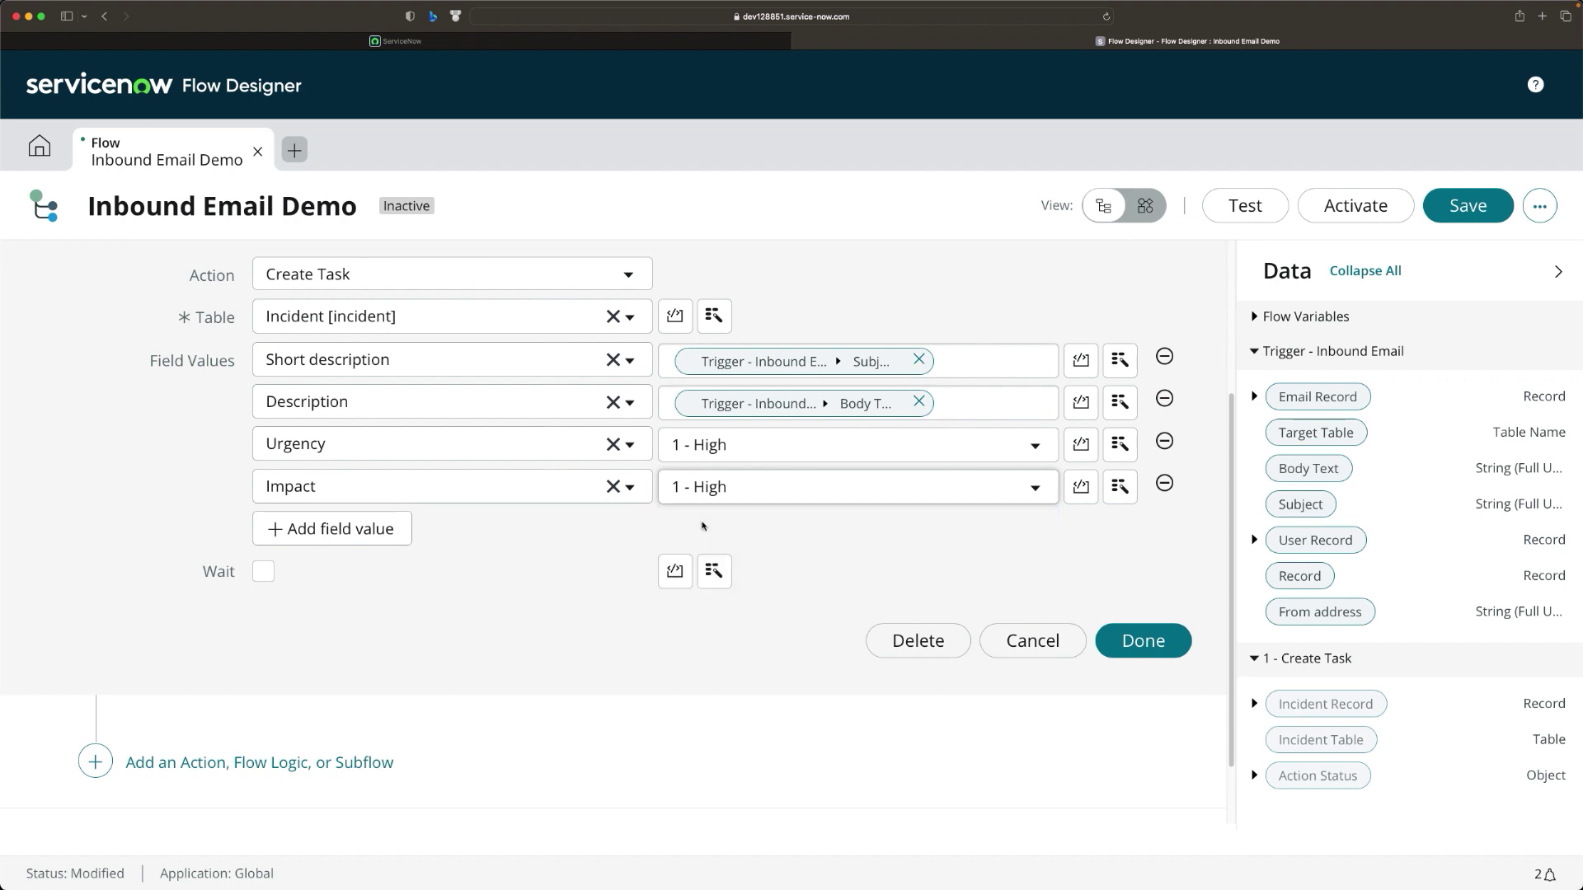
# Add a Caller field value to the Create Task action and fill in the caller's name.
pyautogui.click(329, 528)
pyautogui.click(357, 537)
pyautogui.write('ca')
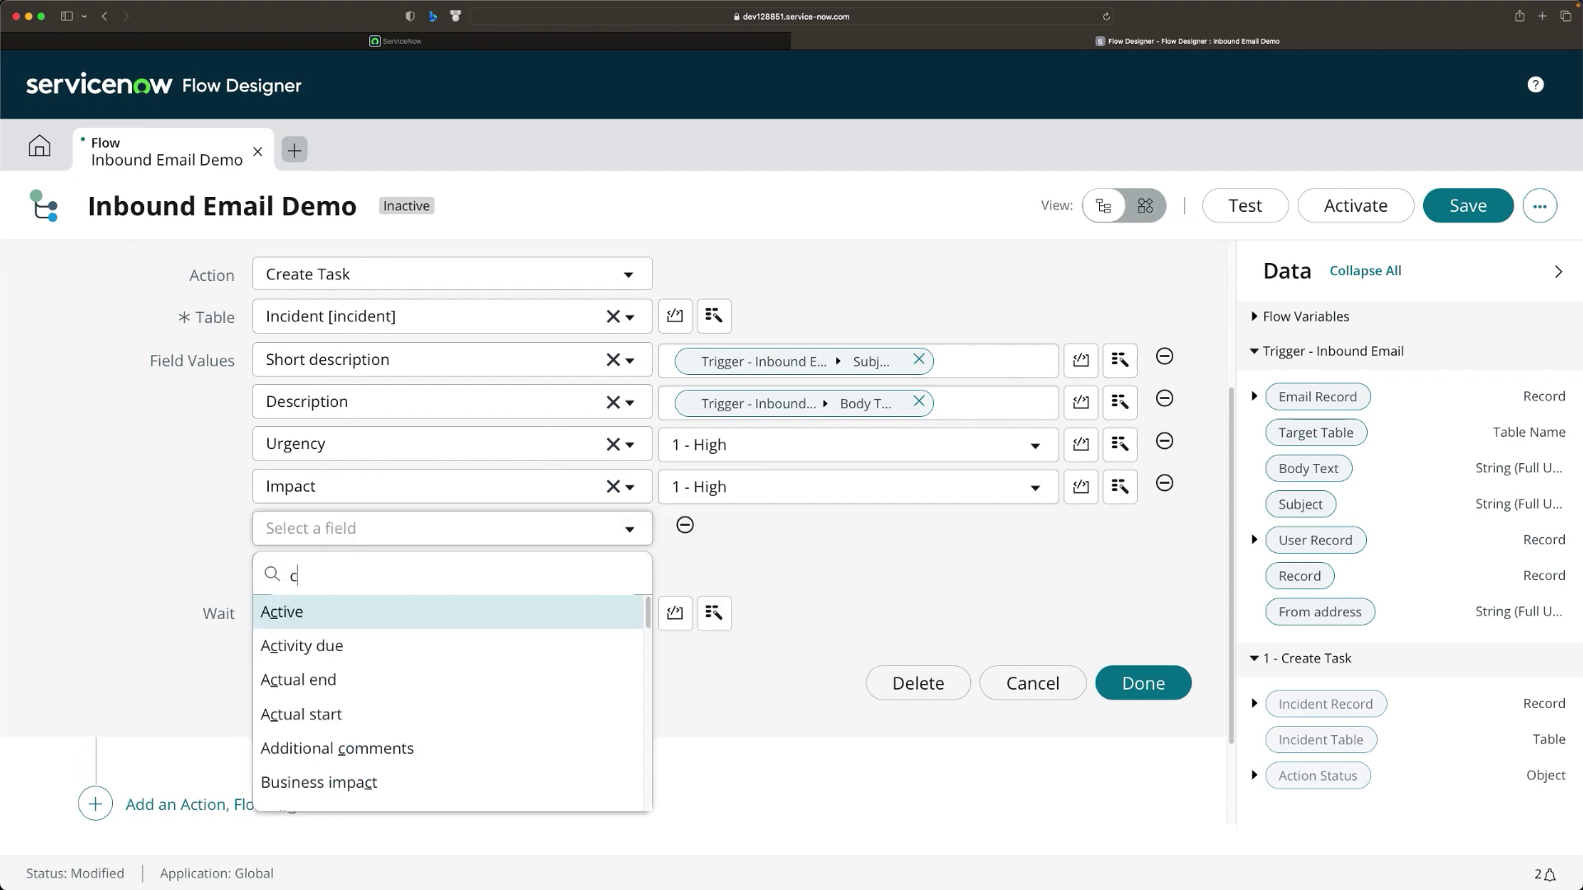
pyautogui.click(310, 611)
pyautogui.click(738, 530)
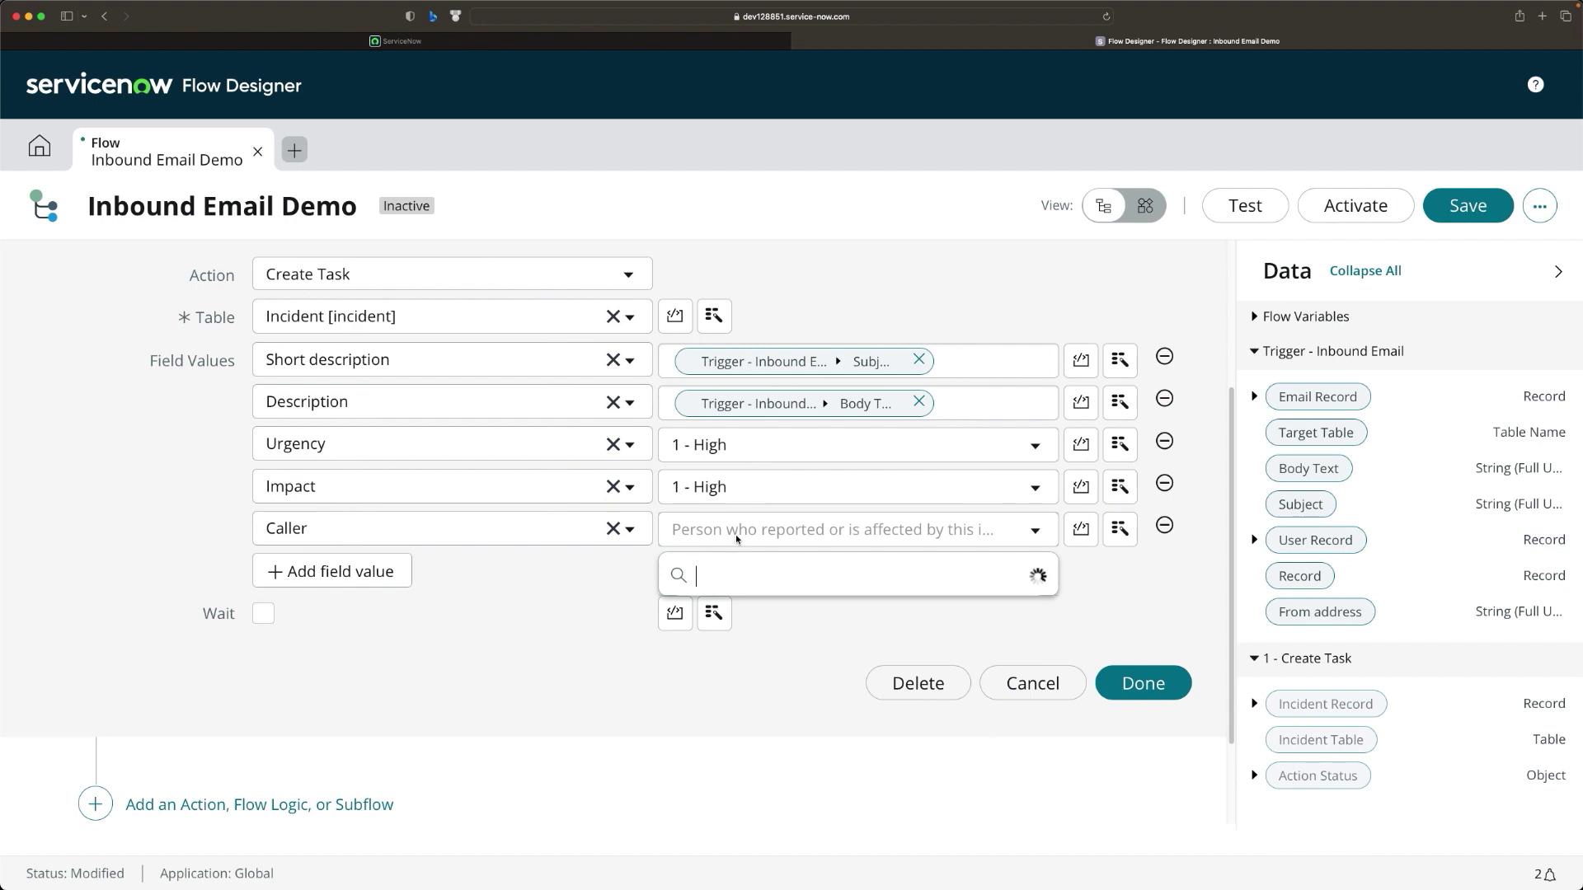
pyautogui.write('abe')
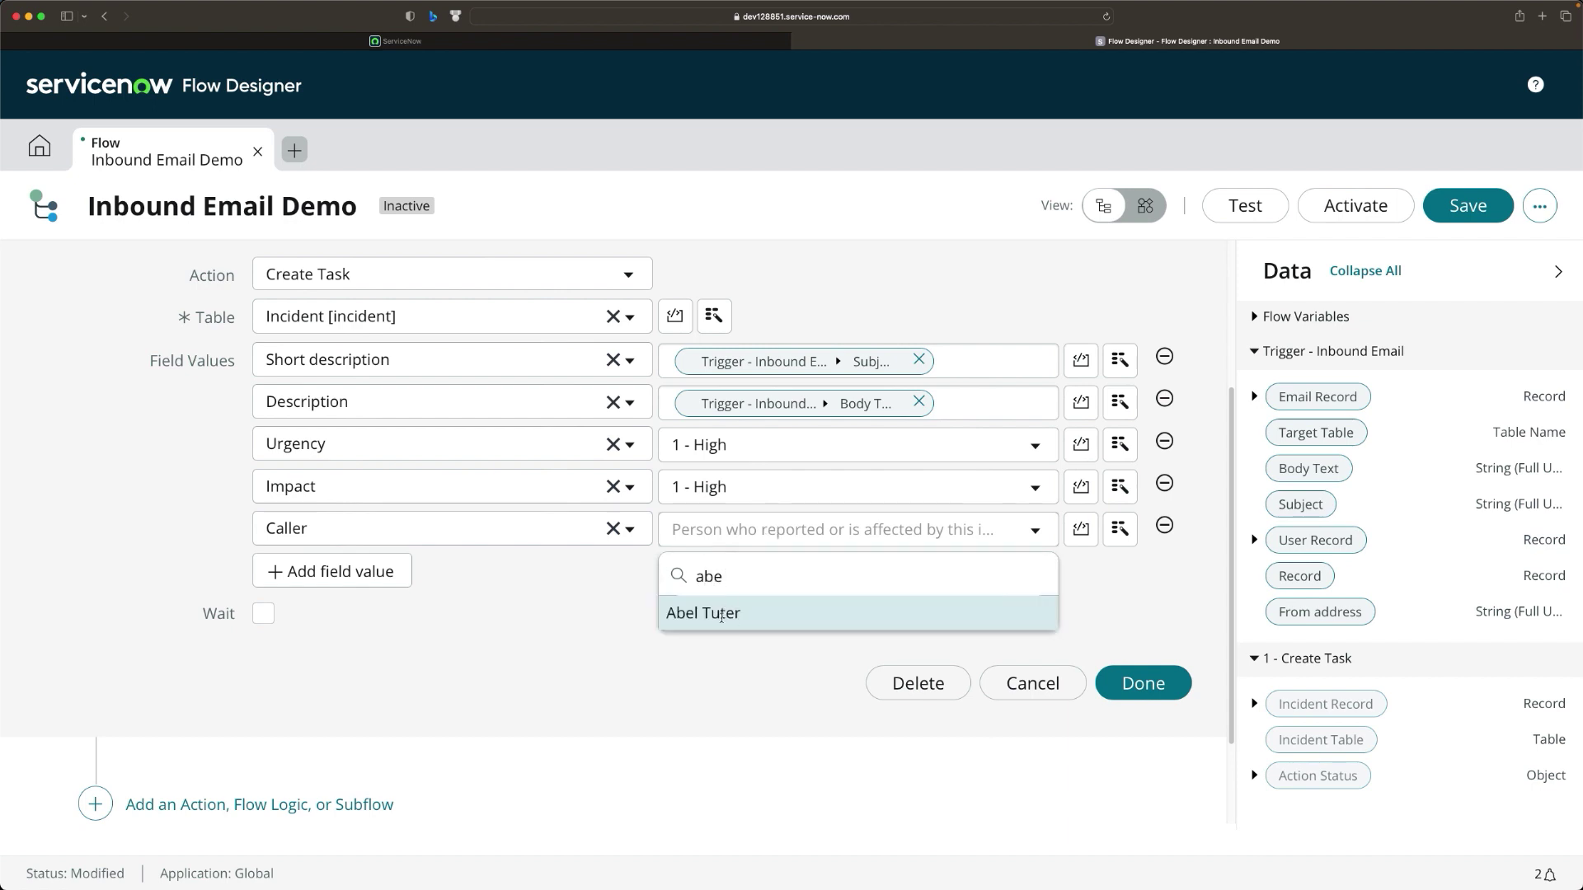
pyautogui.click(719, 611)
# Add a Configuration item field value to the Create Task action and set it to *ANNIE-IBM.
pyautogui.click(383, 569)
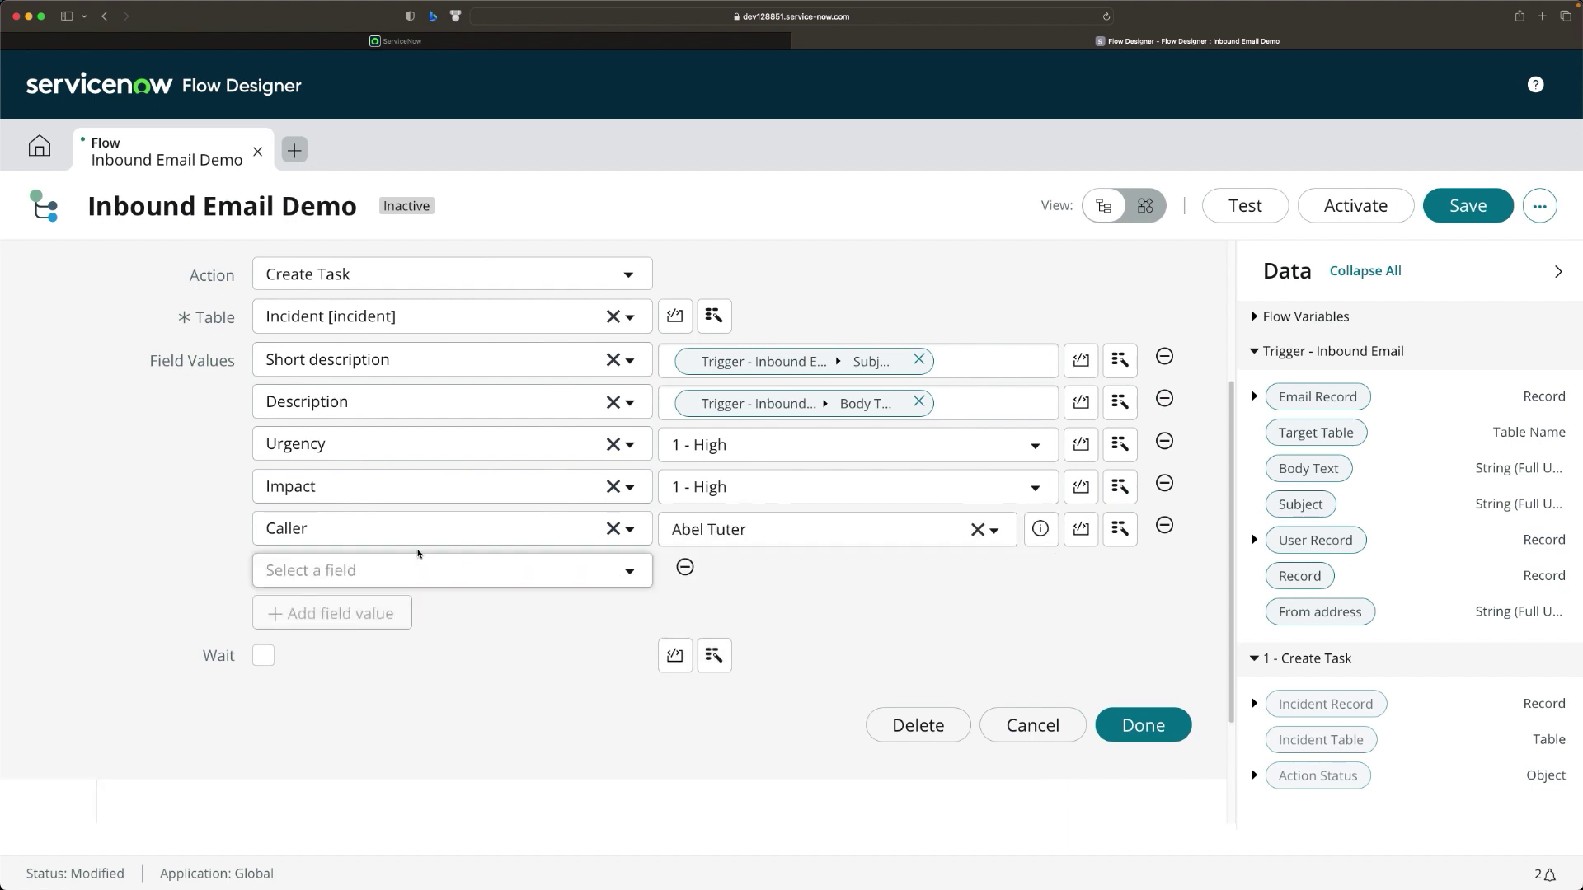
pyautogui.click(377, 578)
pyautogui.write('confi')
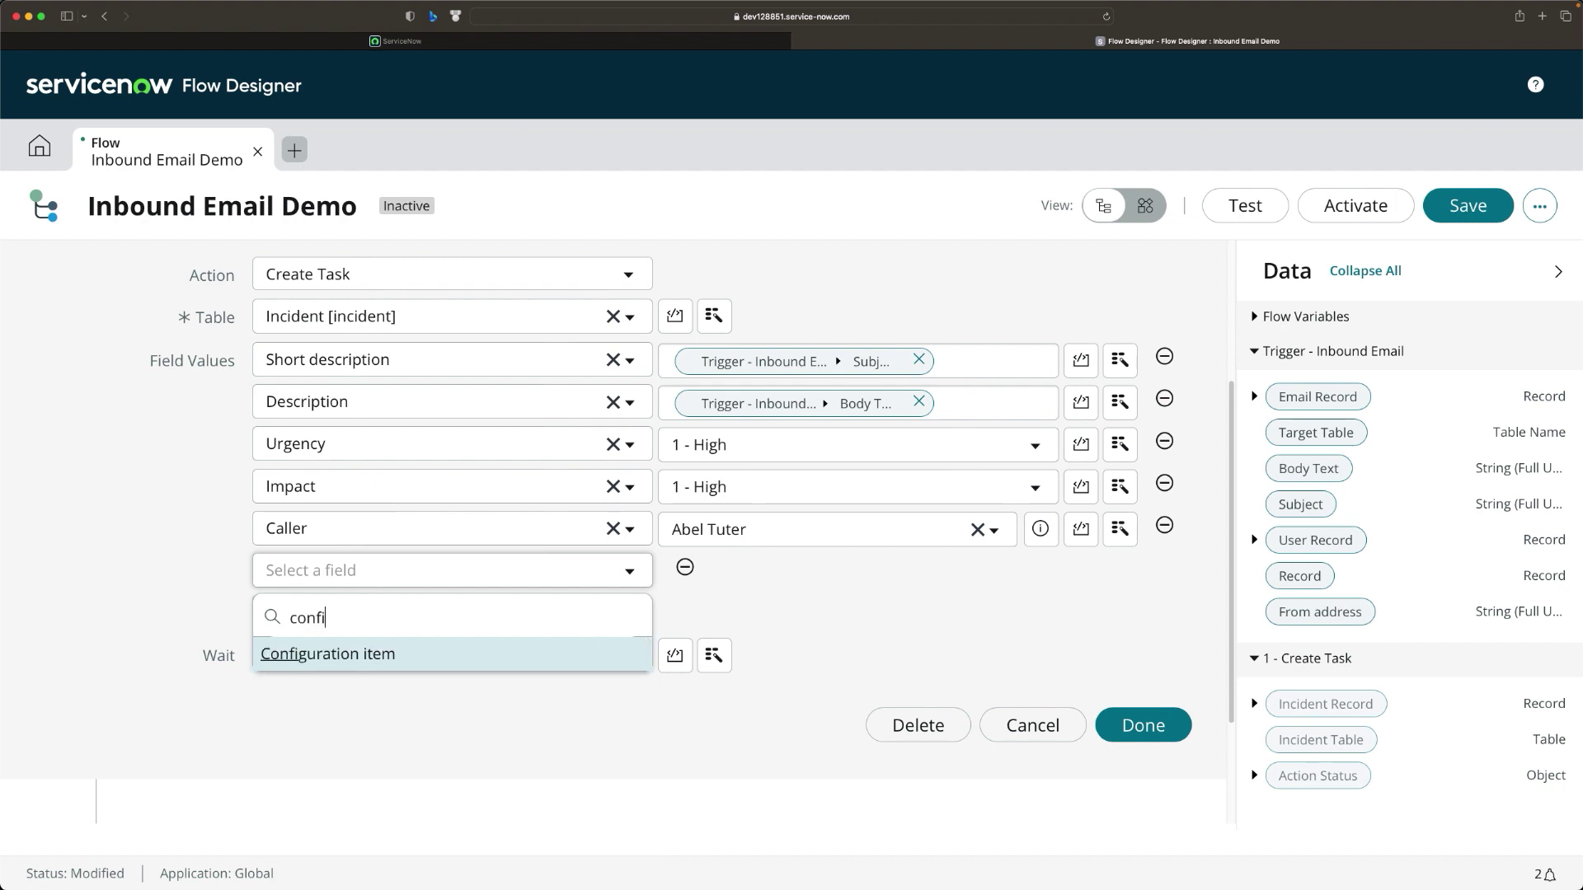
pyautogui.click(366, 656)
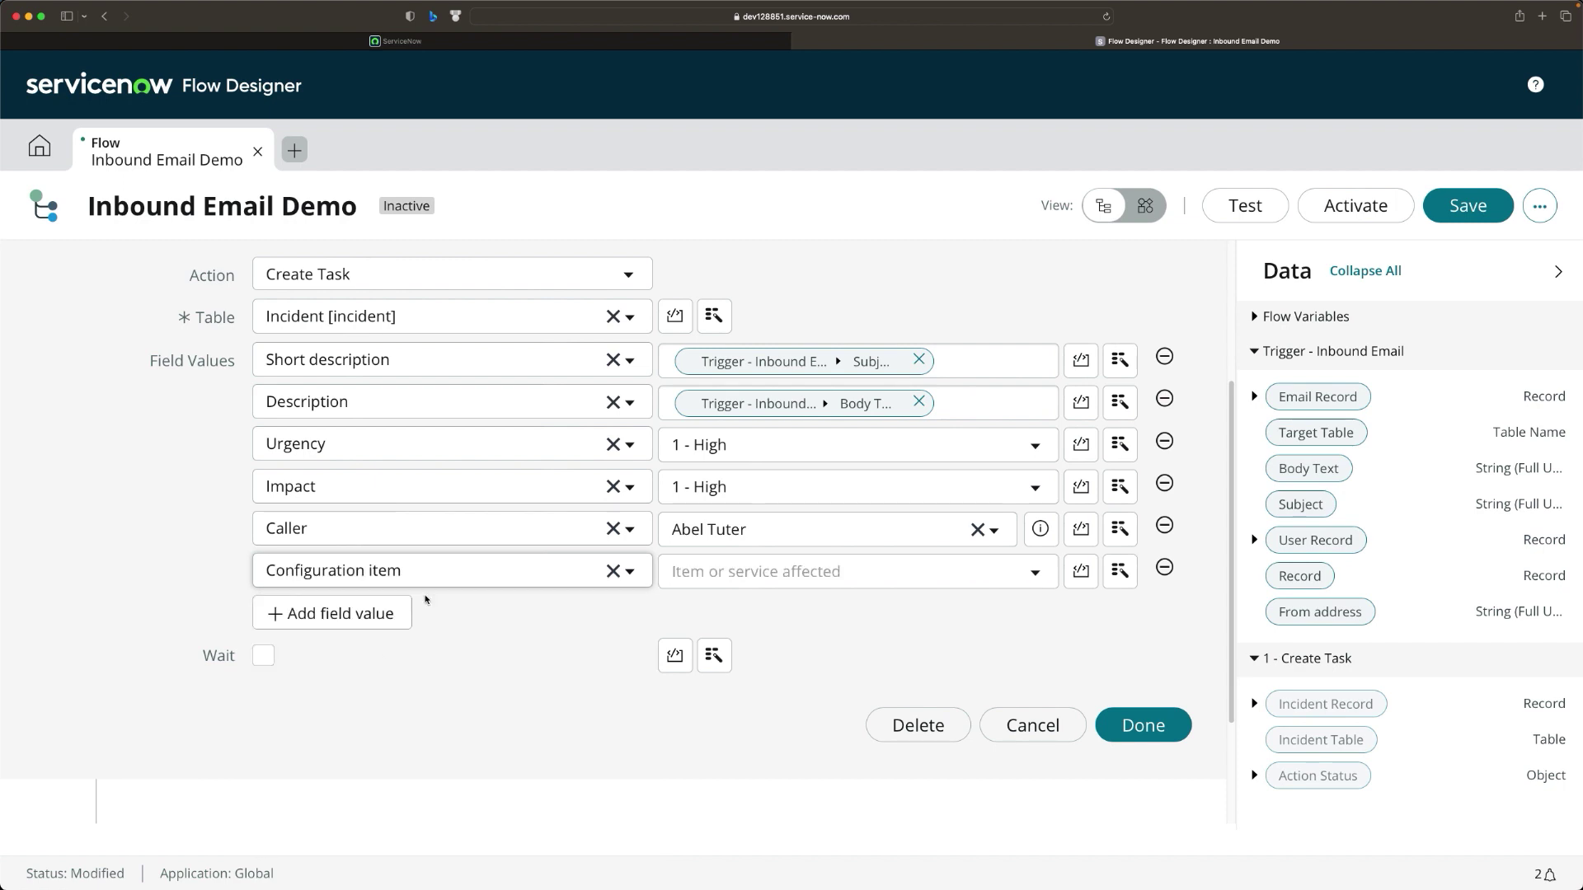
pyautogui.click(757, 573)
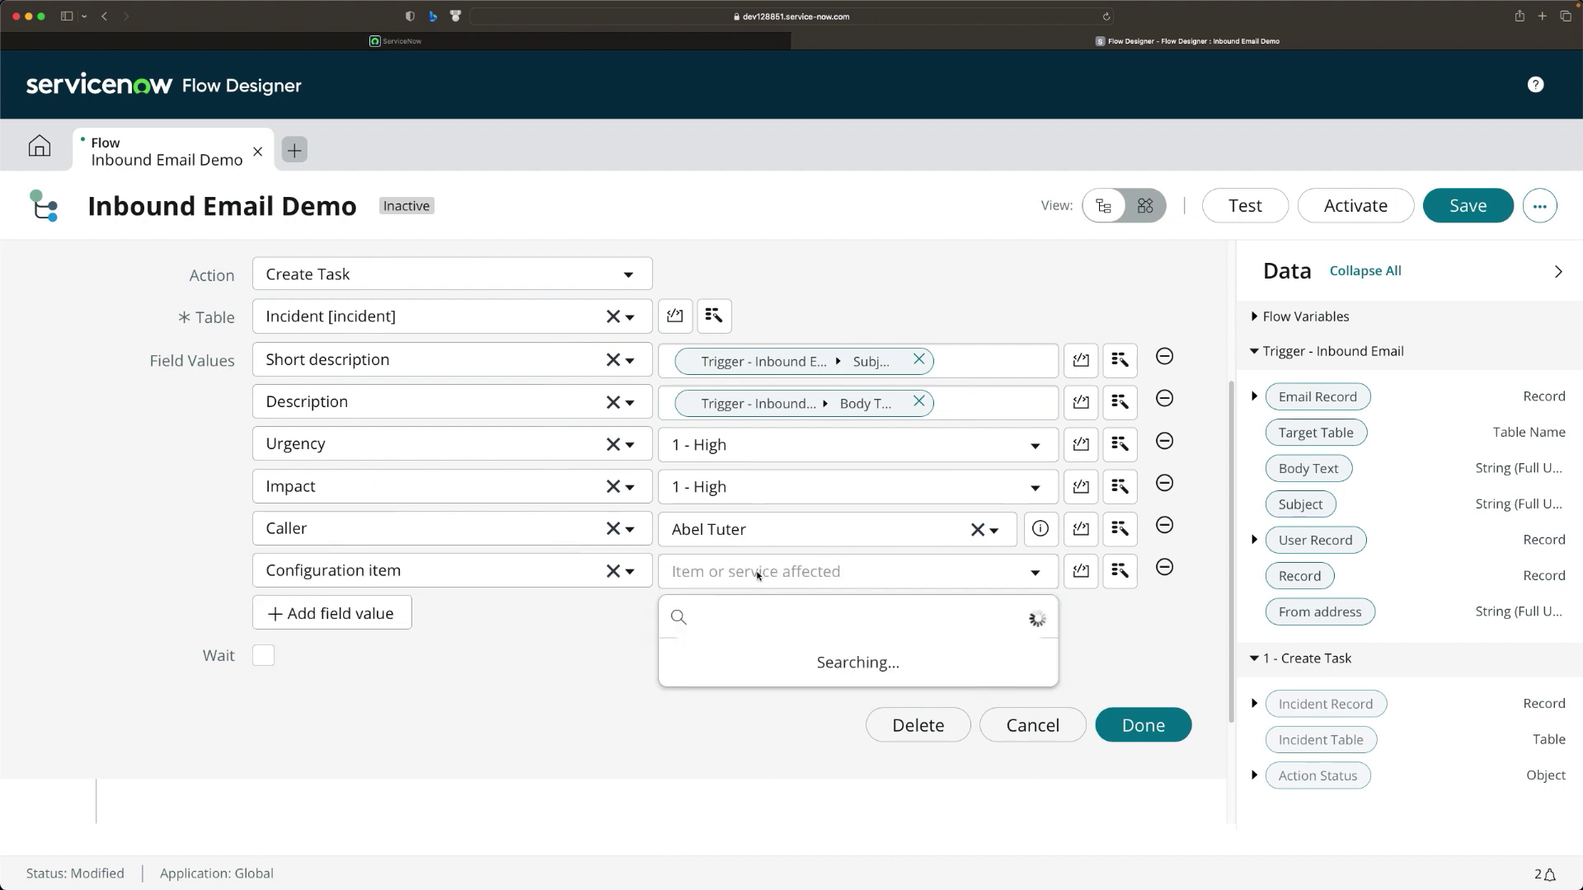
pyautogui.click(744, 656)
pyautogui.moveTo(754, 657); pyautogui.dragTo(541, 634)
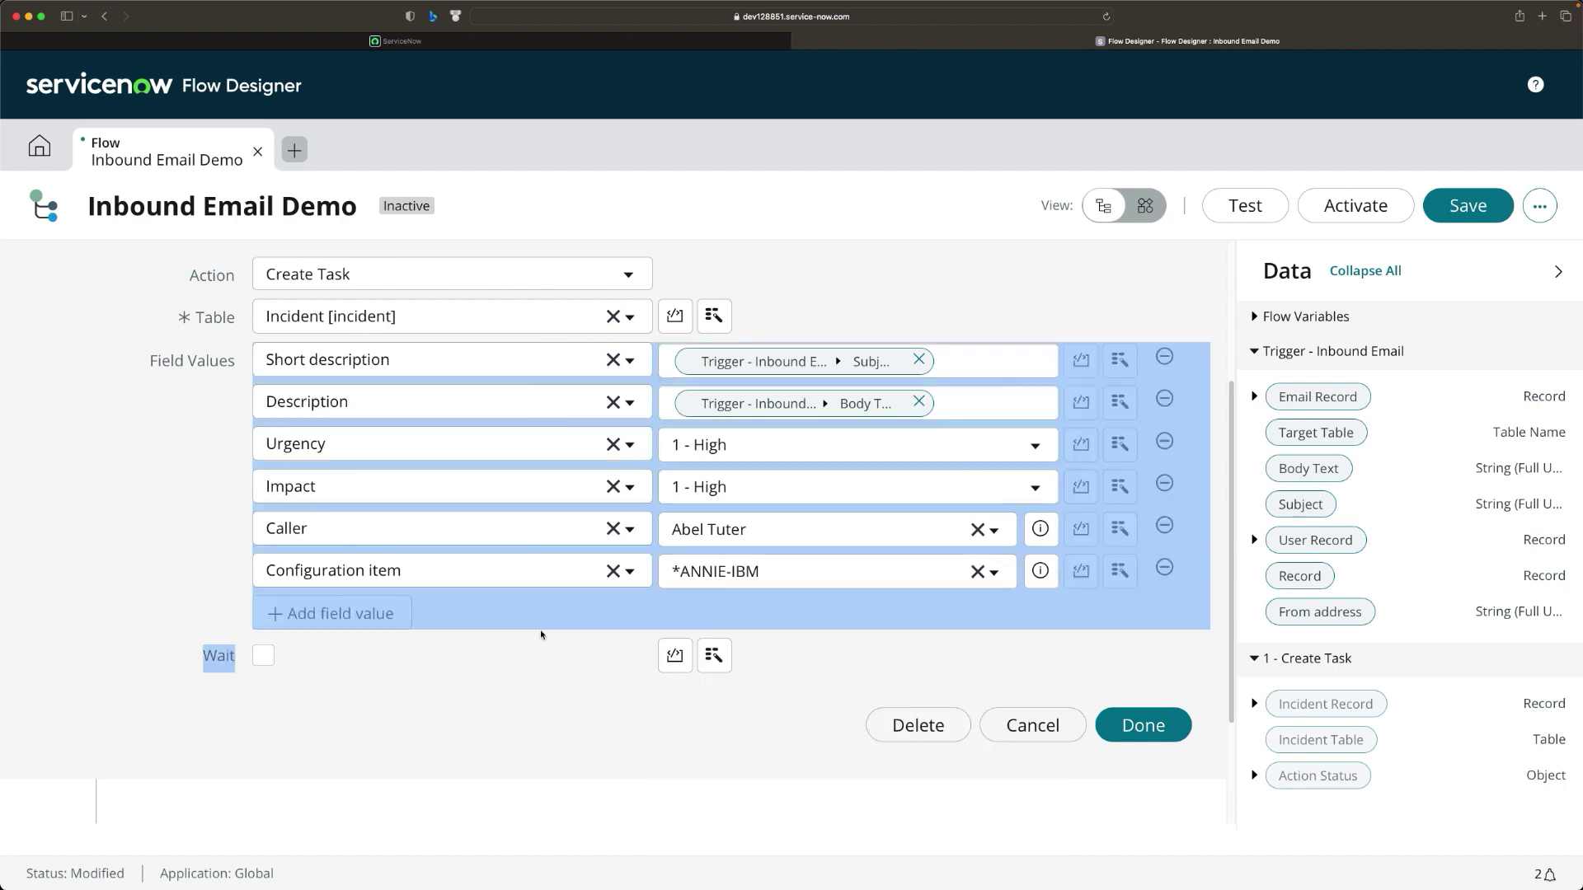
pyautogui.click(496, 672)
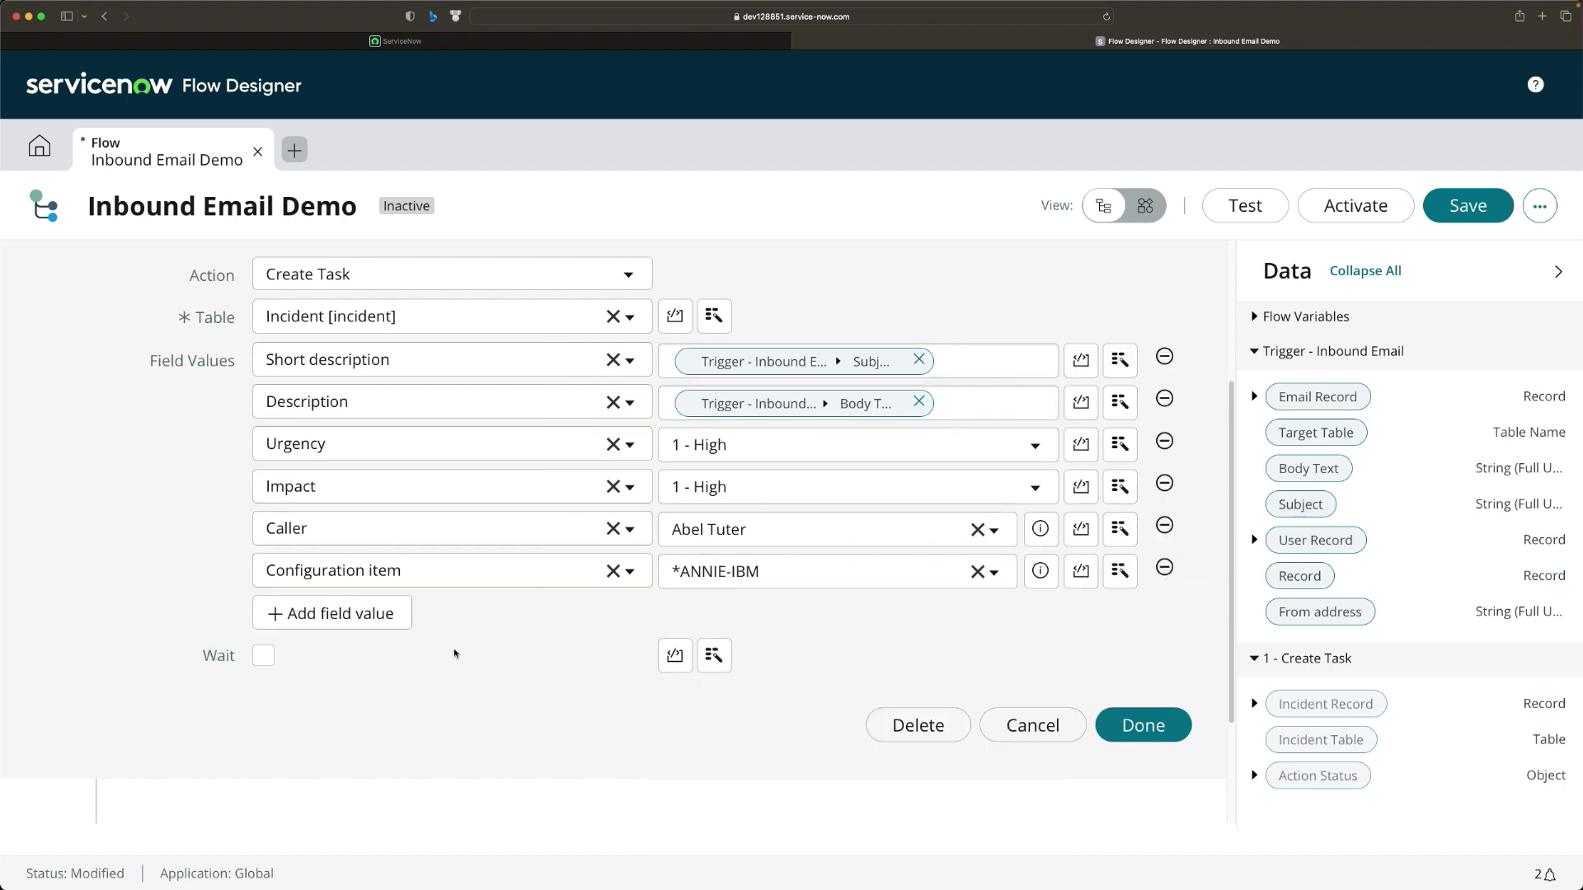
# Add an Assignment group field value set to Problem Solving and finish the Create Task action.
pyautogui.click(357, 615)
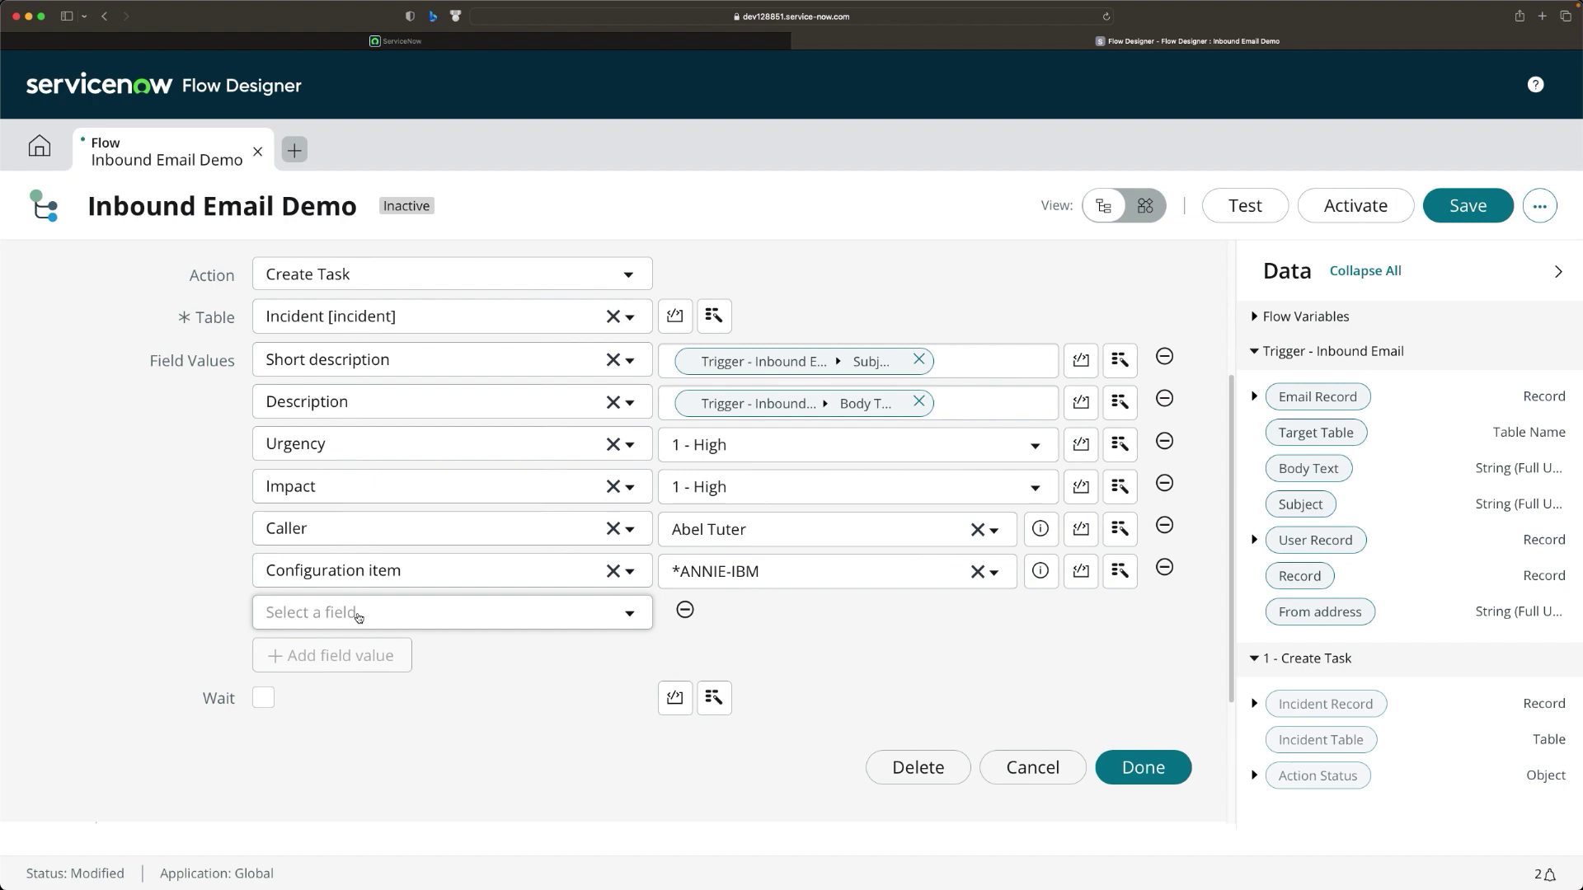
pyautogui.click(357, 615)
pyautogui.write('ass')
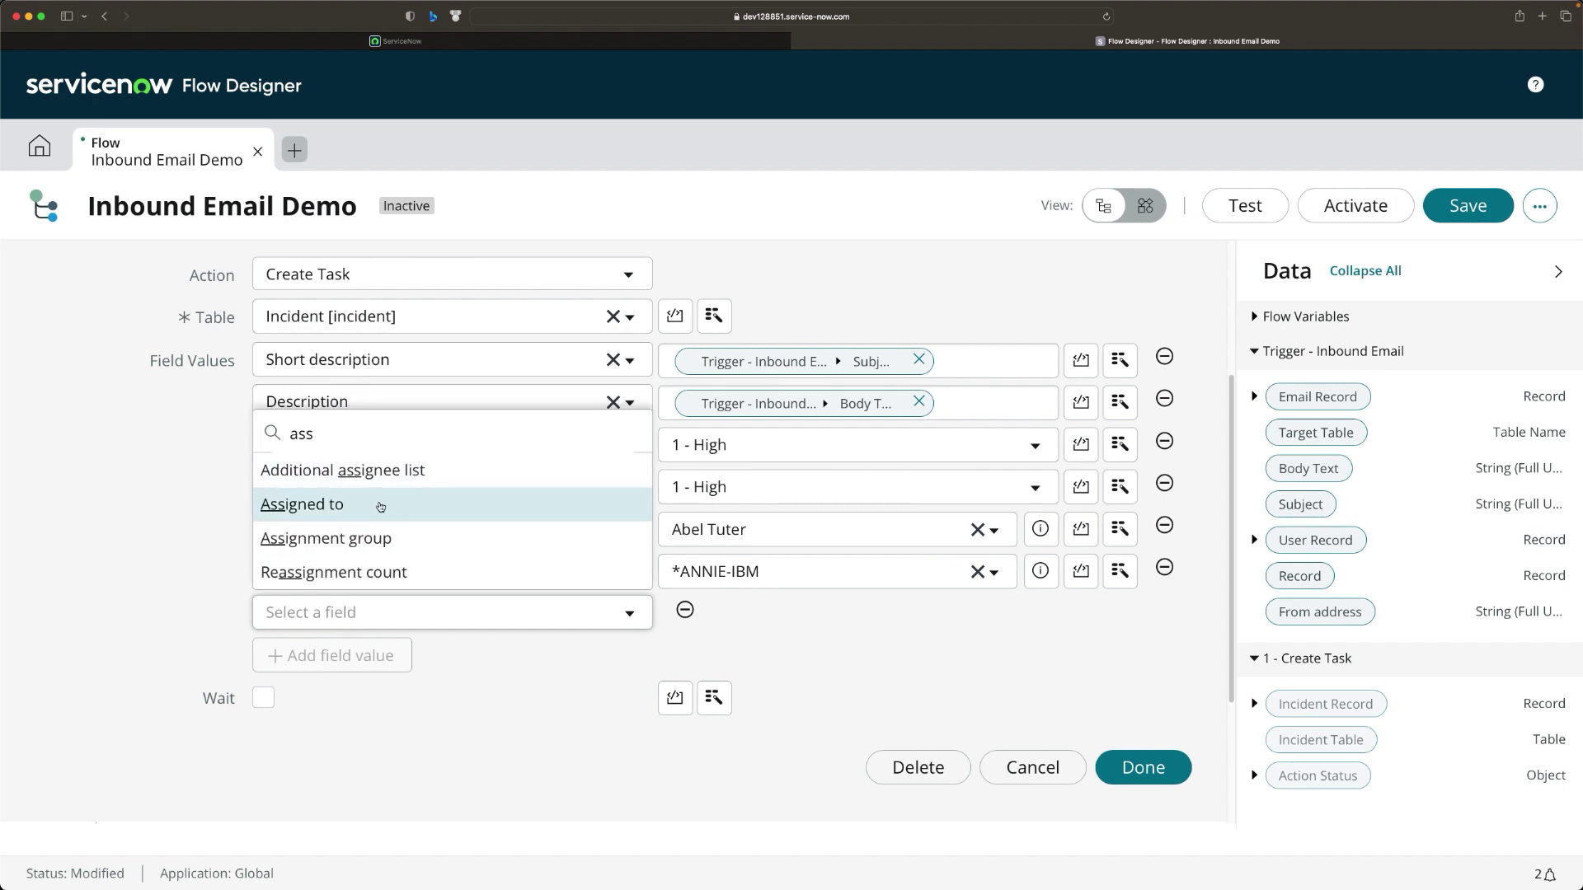
pyautogui.click(378, 539)
pyautogui.click(779, 616)
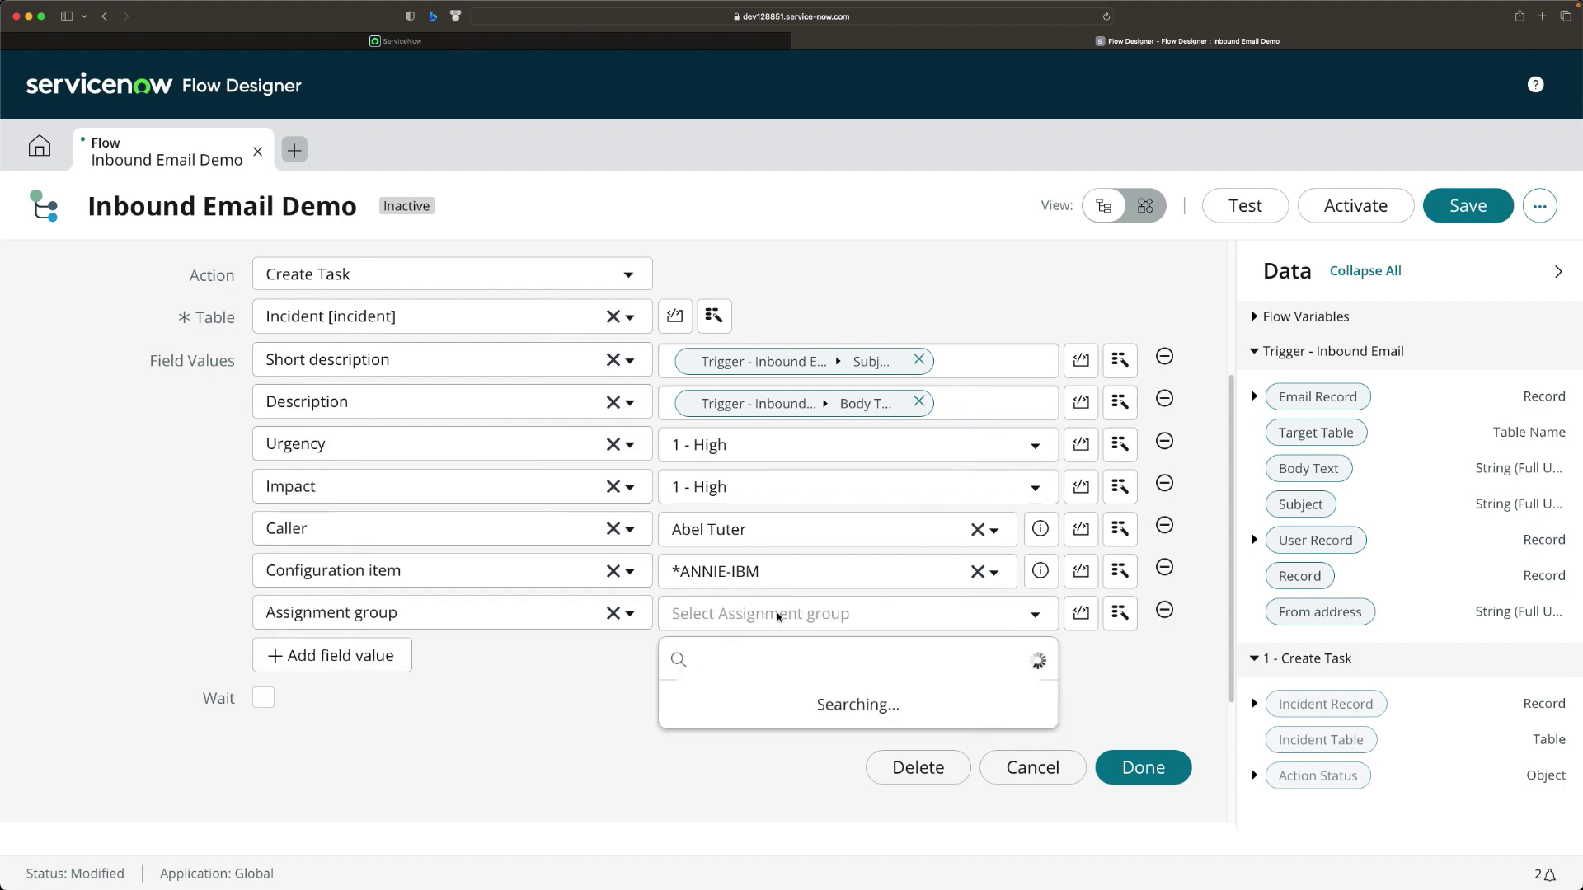
pyautogui.write('prob')
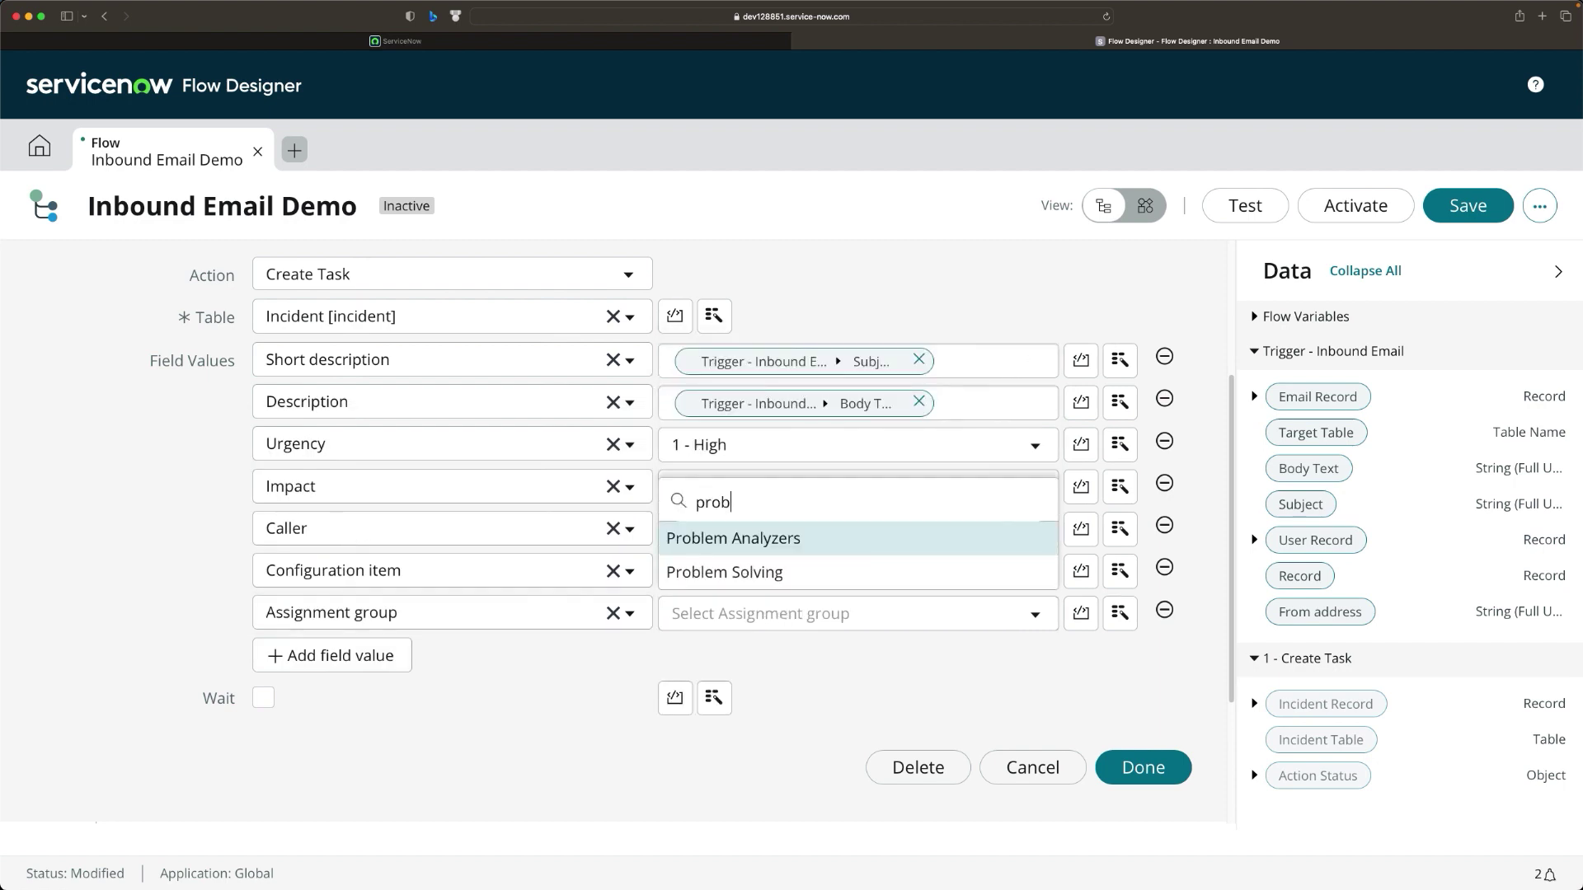
pyautogui.click(779, 574)
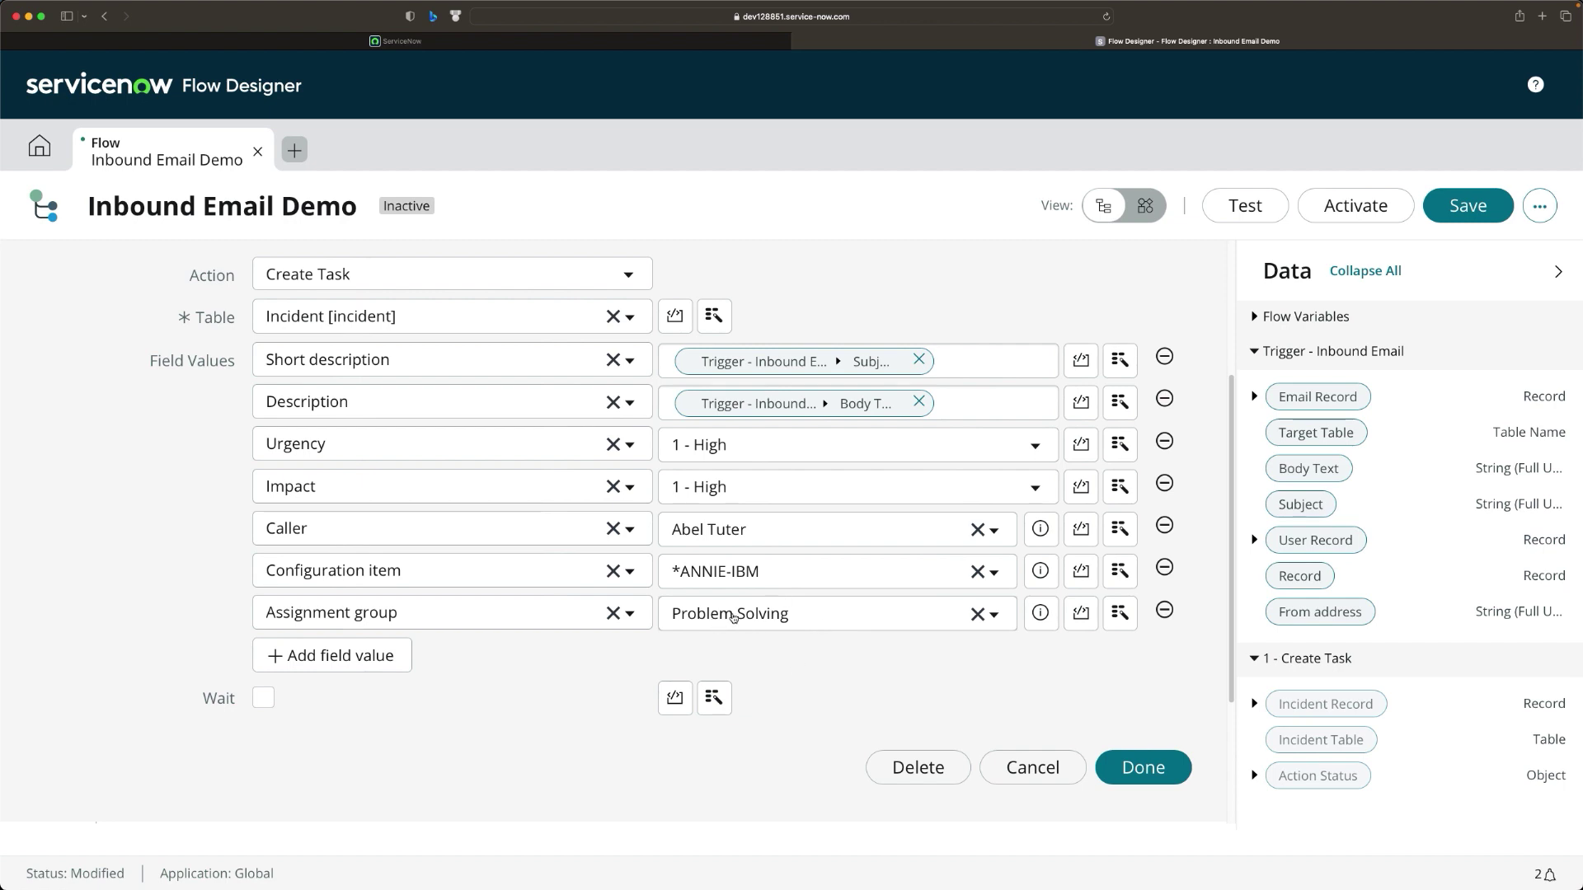
pyautogui.click(1134, 770)
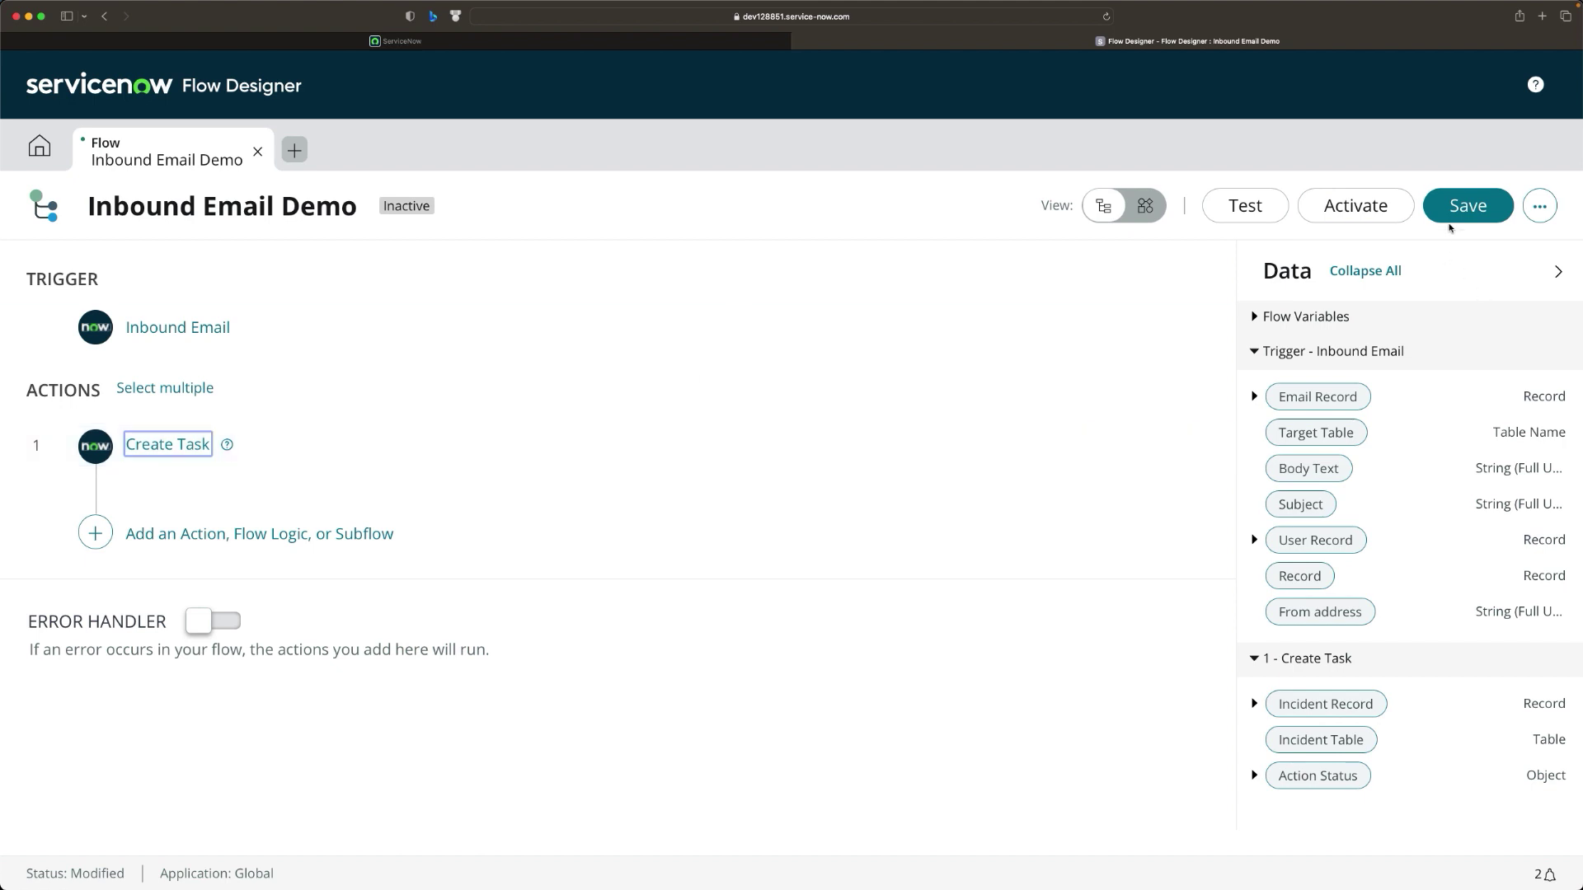
# Save the Inbound Email Demo flow and activate it.
pyautogui.click(1464, 209)
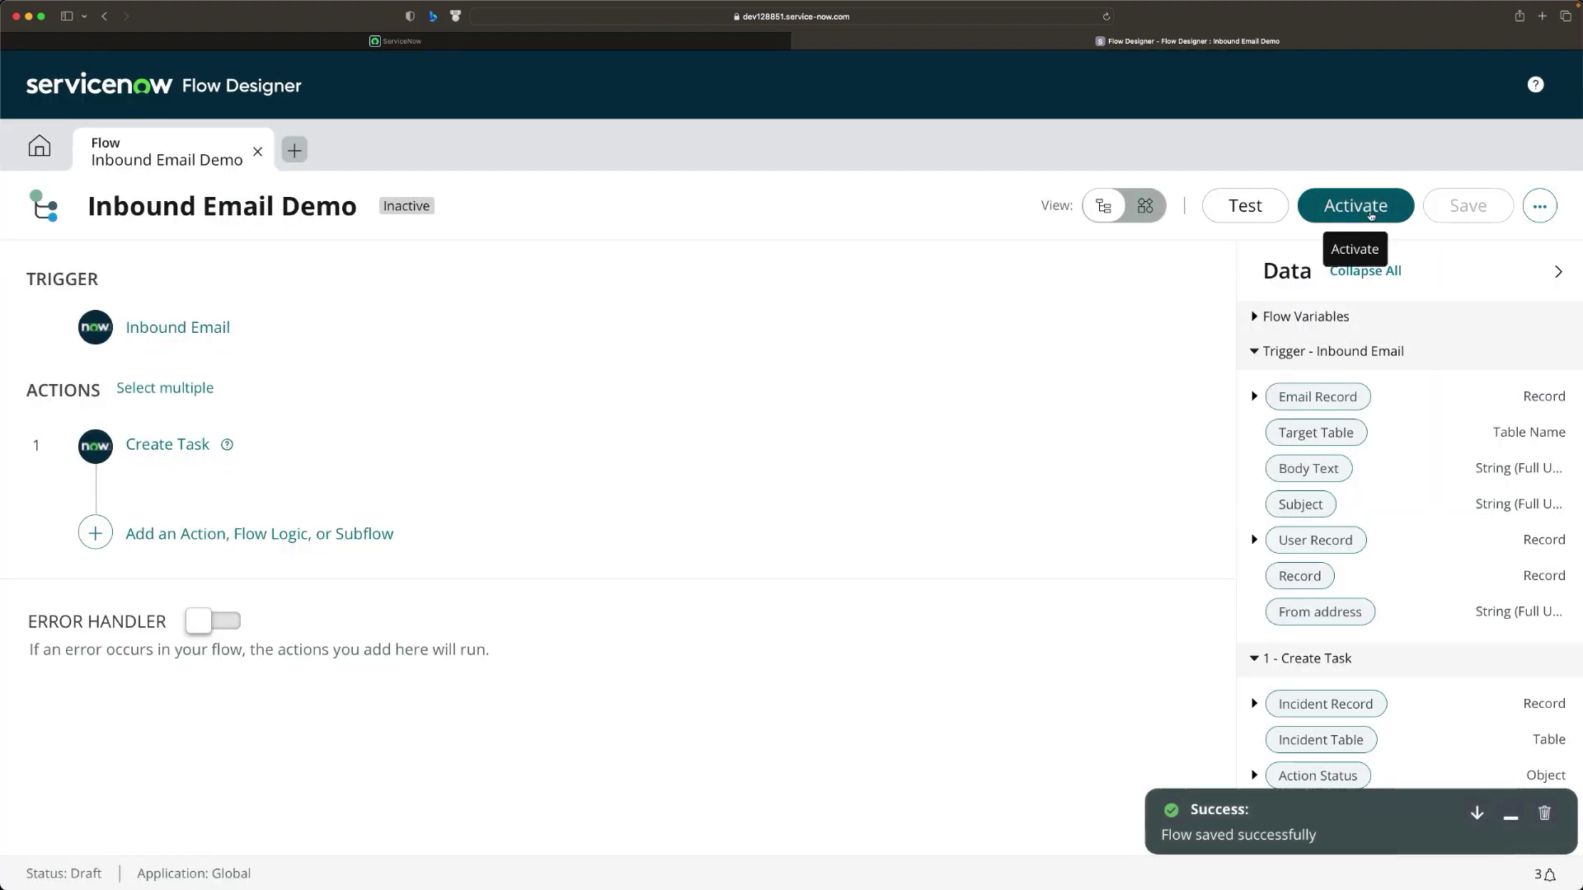
pyautogui.click(1349, 209)
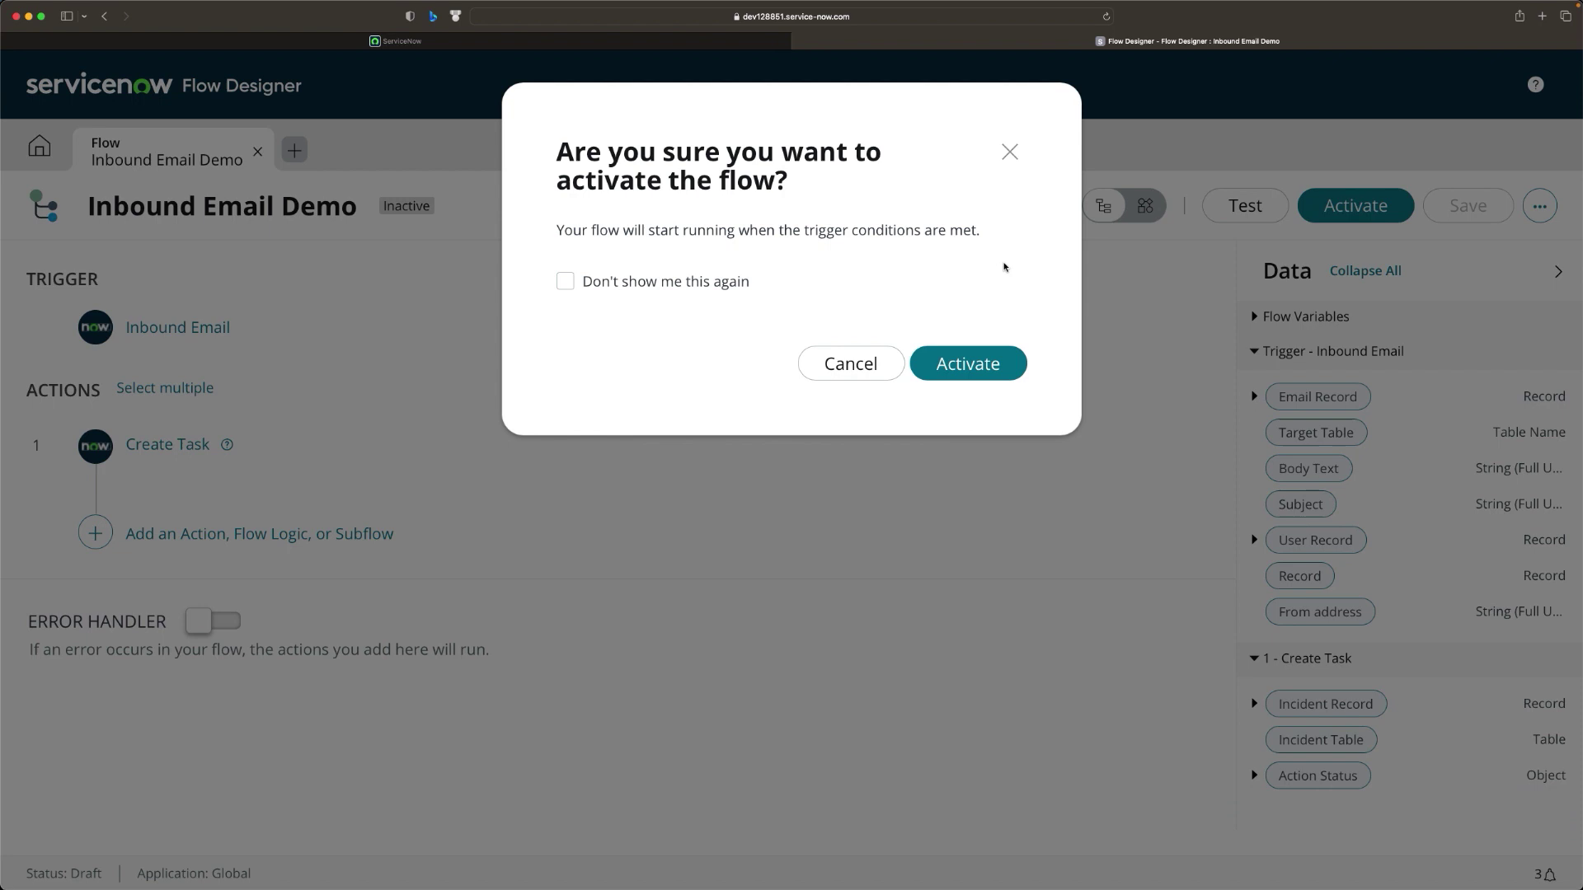
pyautogui.click(966, 366)
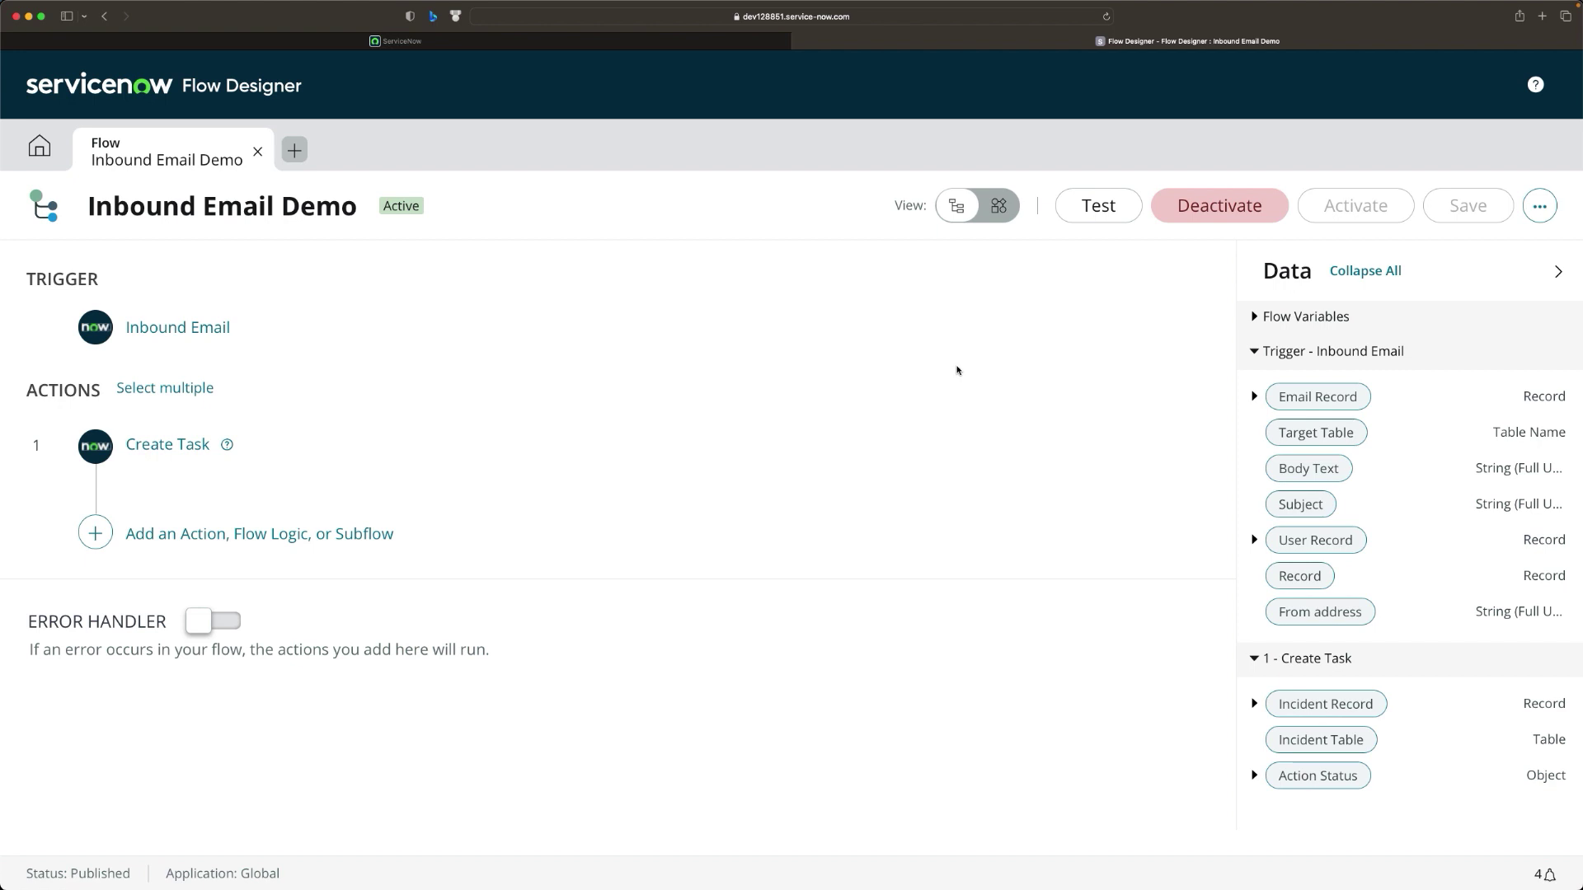
# Switch to the main ServiceNow instance, find the background modules and open Scripts - Background.
pyautogui.click(465, 41)
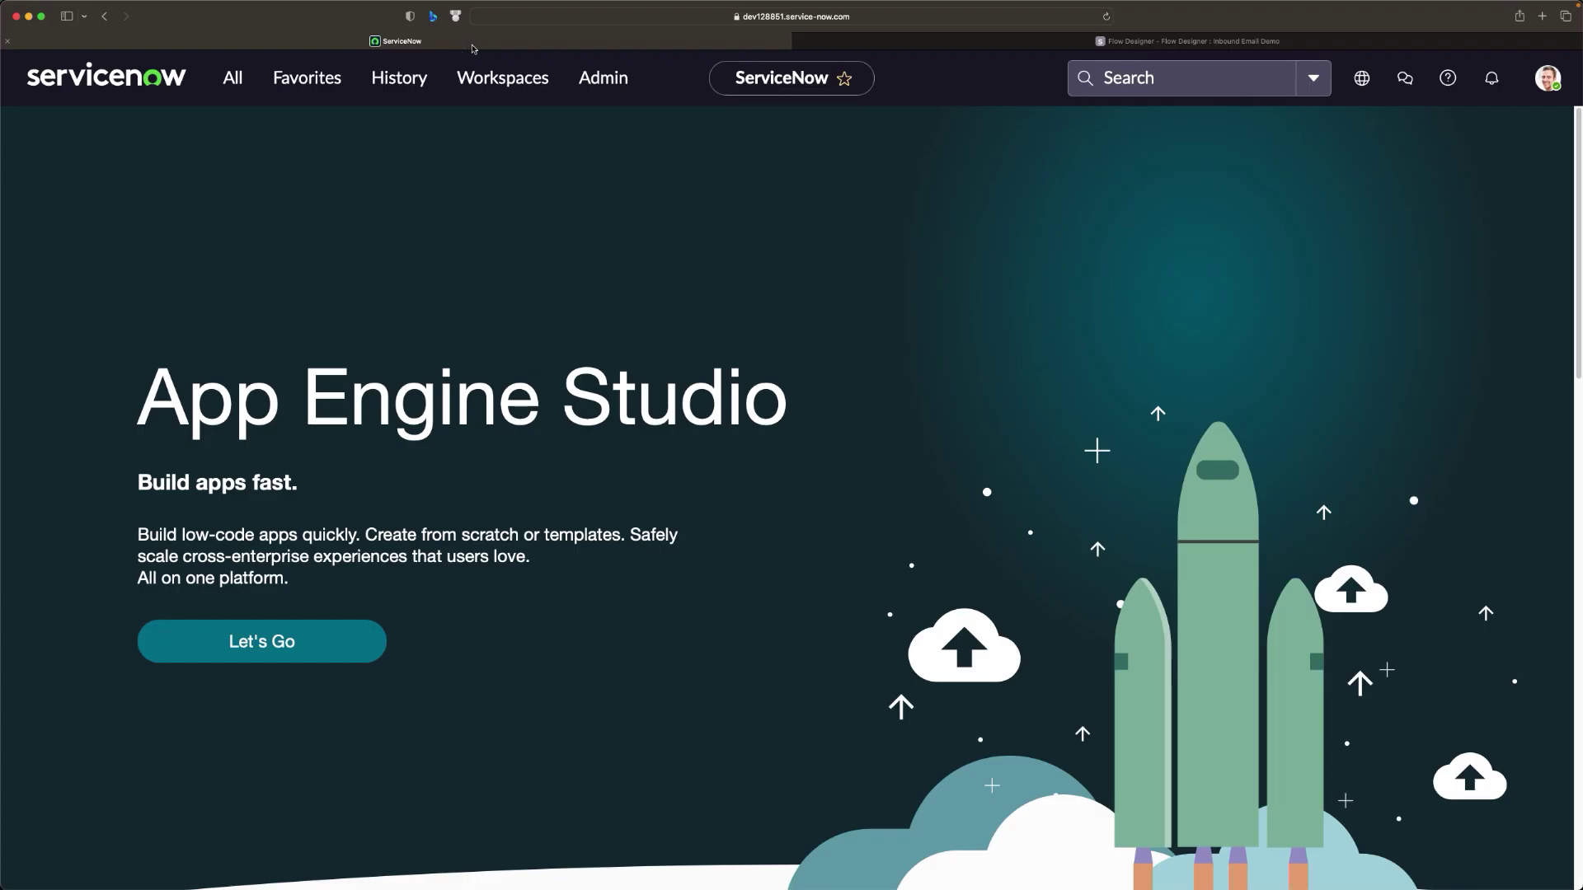
pyautogui.click(232, 80)
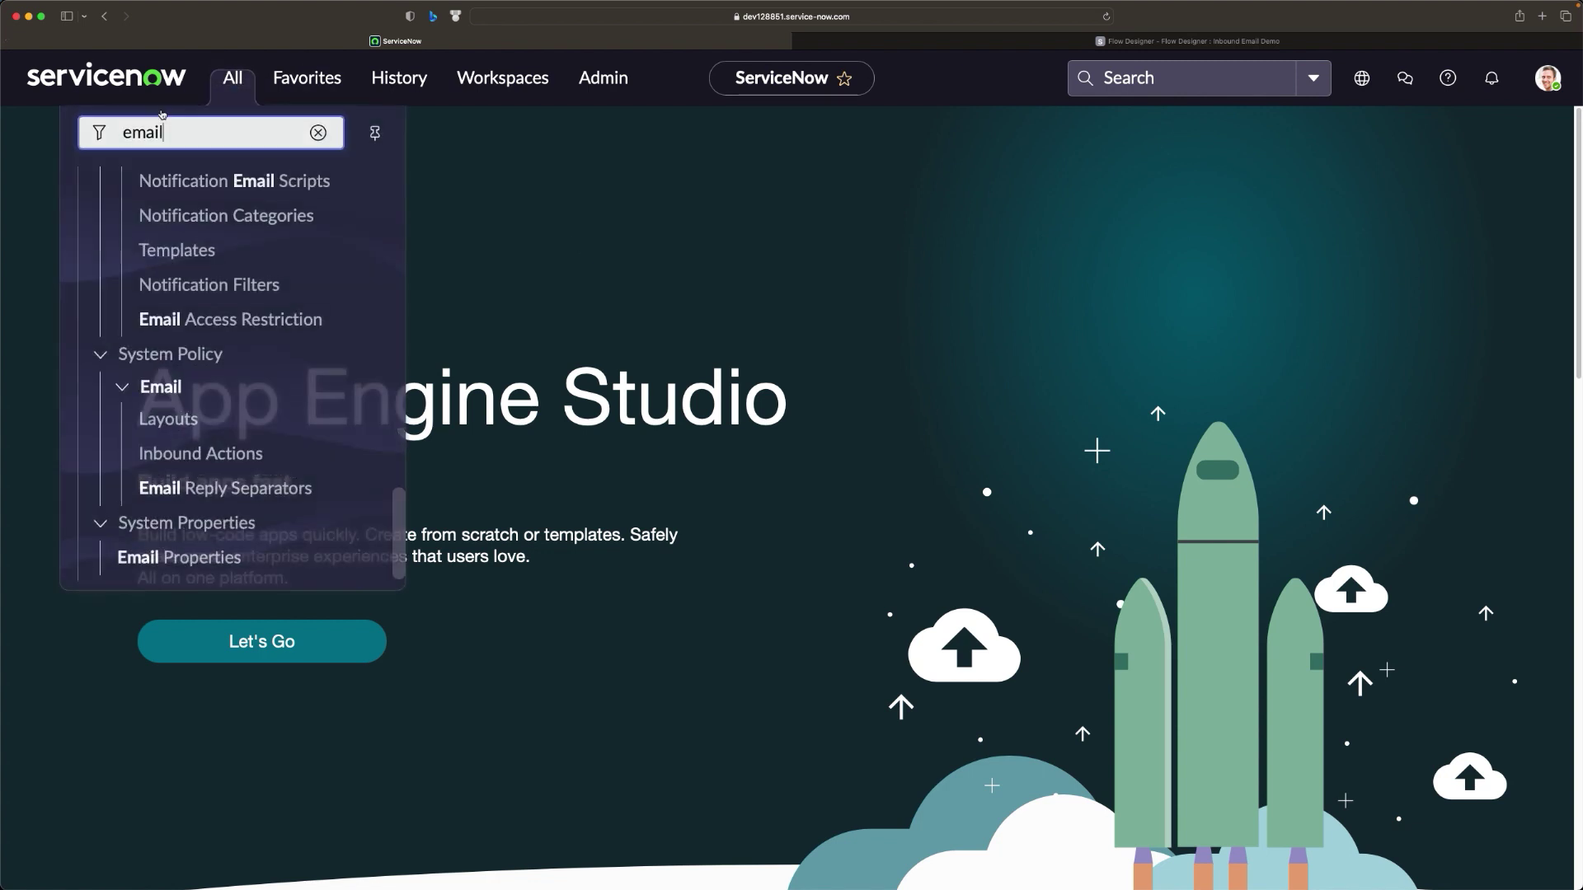
pyautogui.moveTo(183, 128); pyautogui.dragTo(118, 129)
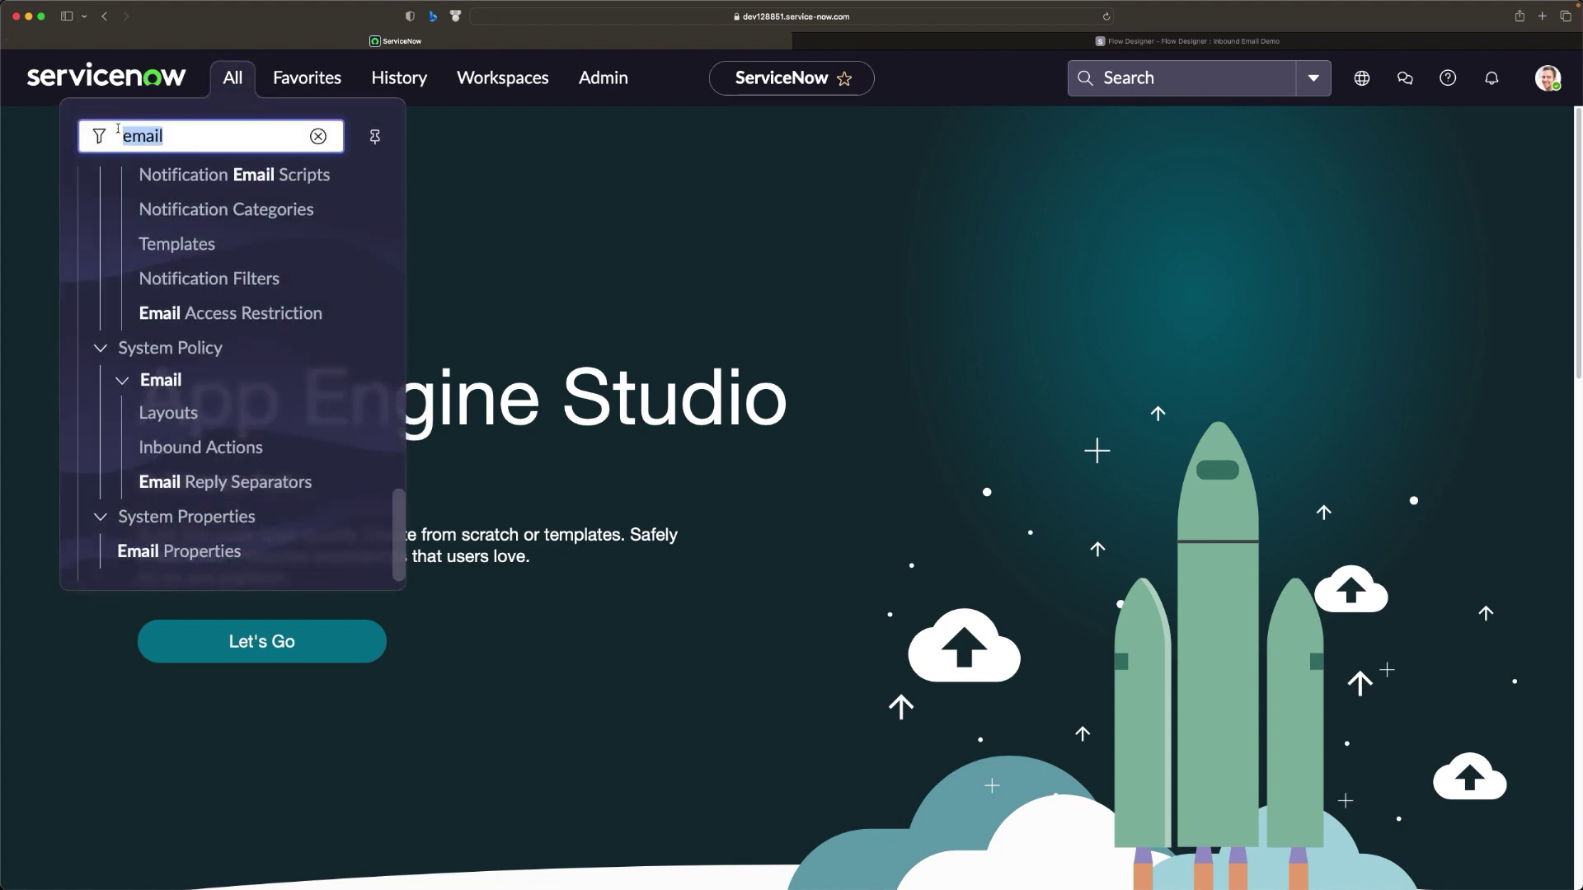
pyautogui.write('background')
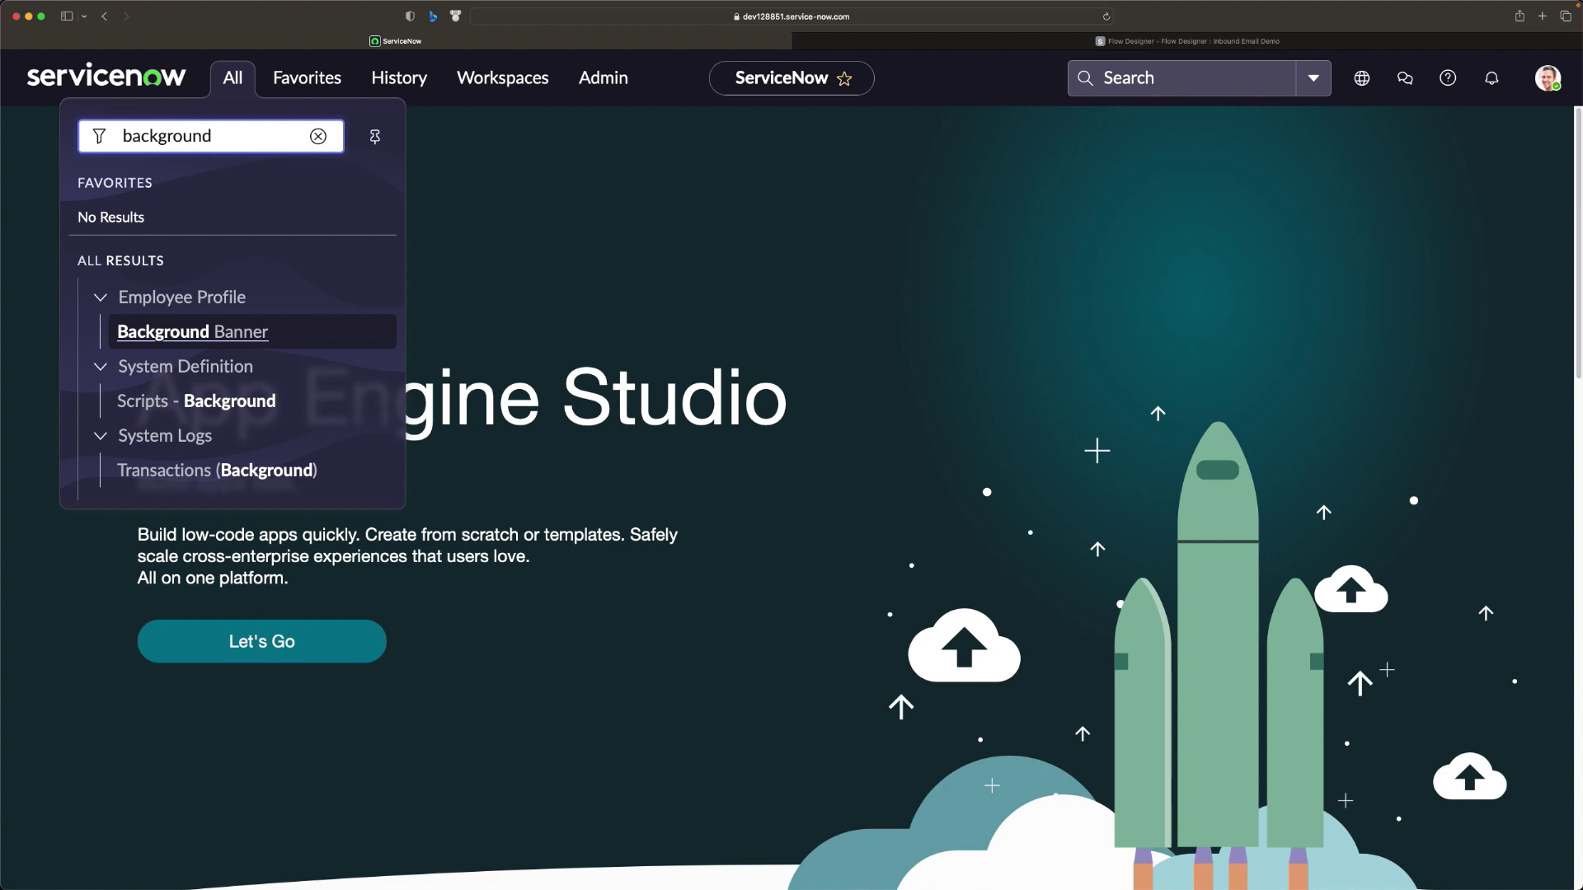
pyautogui.click(179, 406)
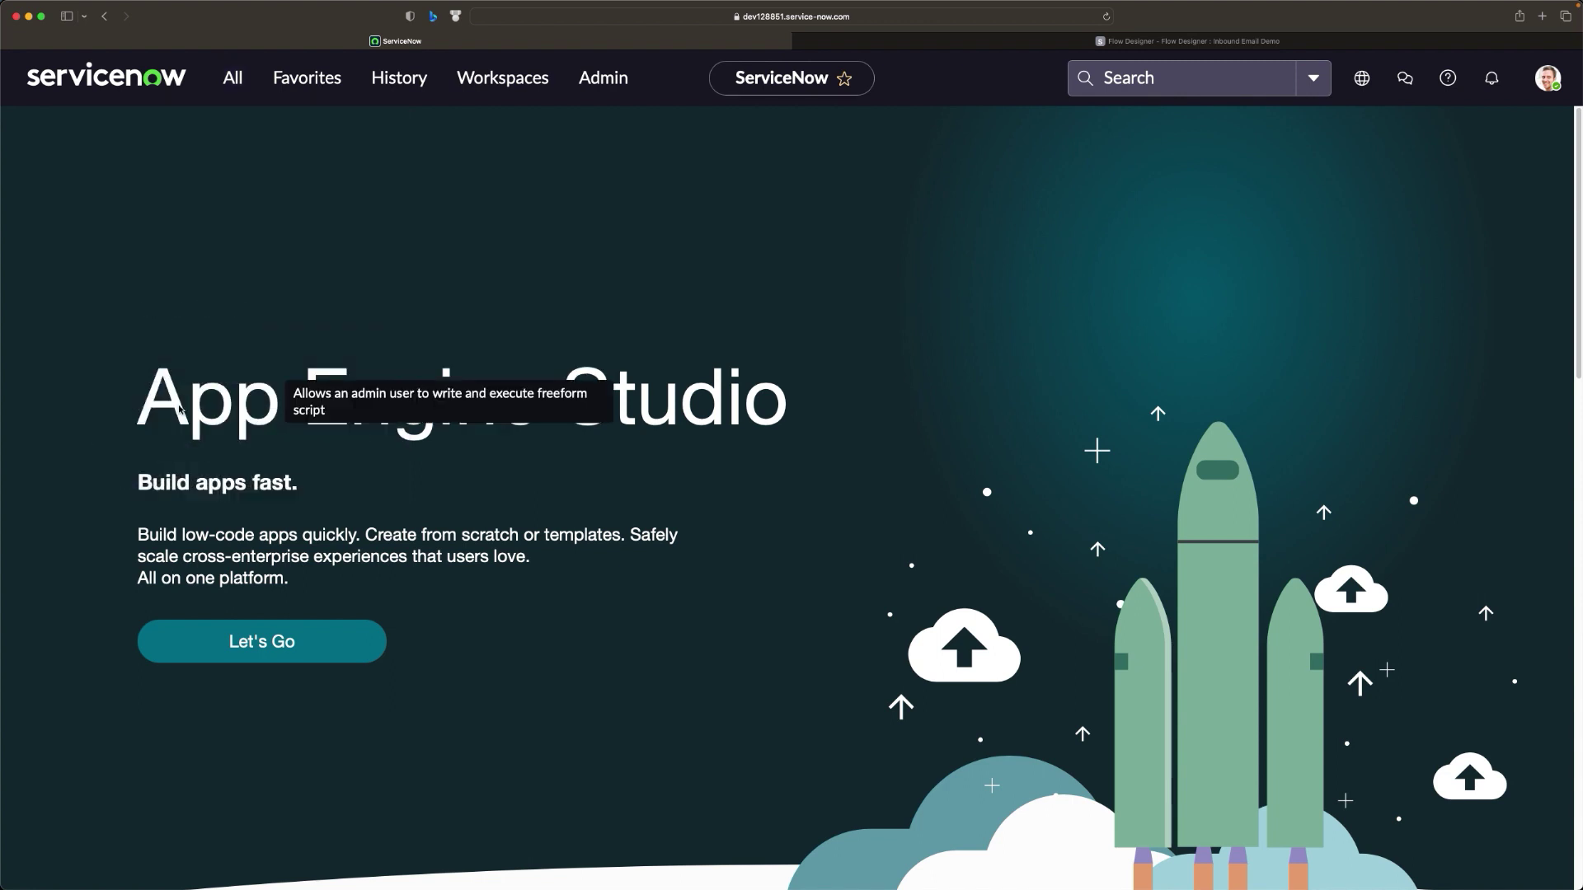
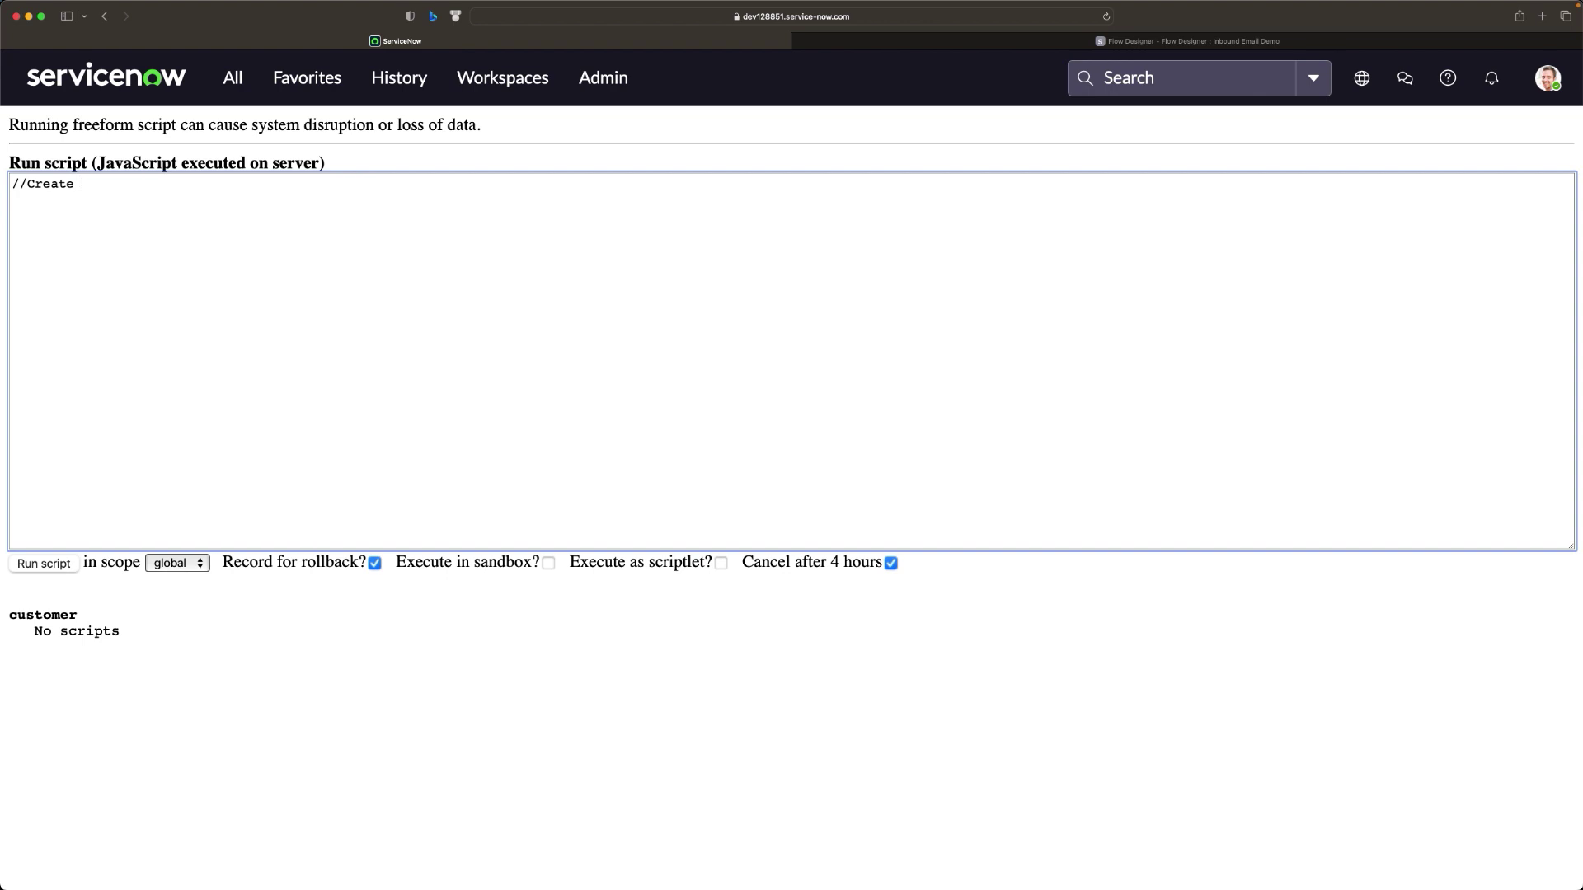
# Begin the script with the comment "//Create an inbound email" and declare emailgr as a new GlideRecord on 'sys_email'.
pyautogui.write('inbound email')
pyautogui.press('Return')
pyautogui.press('Return')
pyautogui.write('var emailgr ')
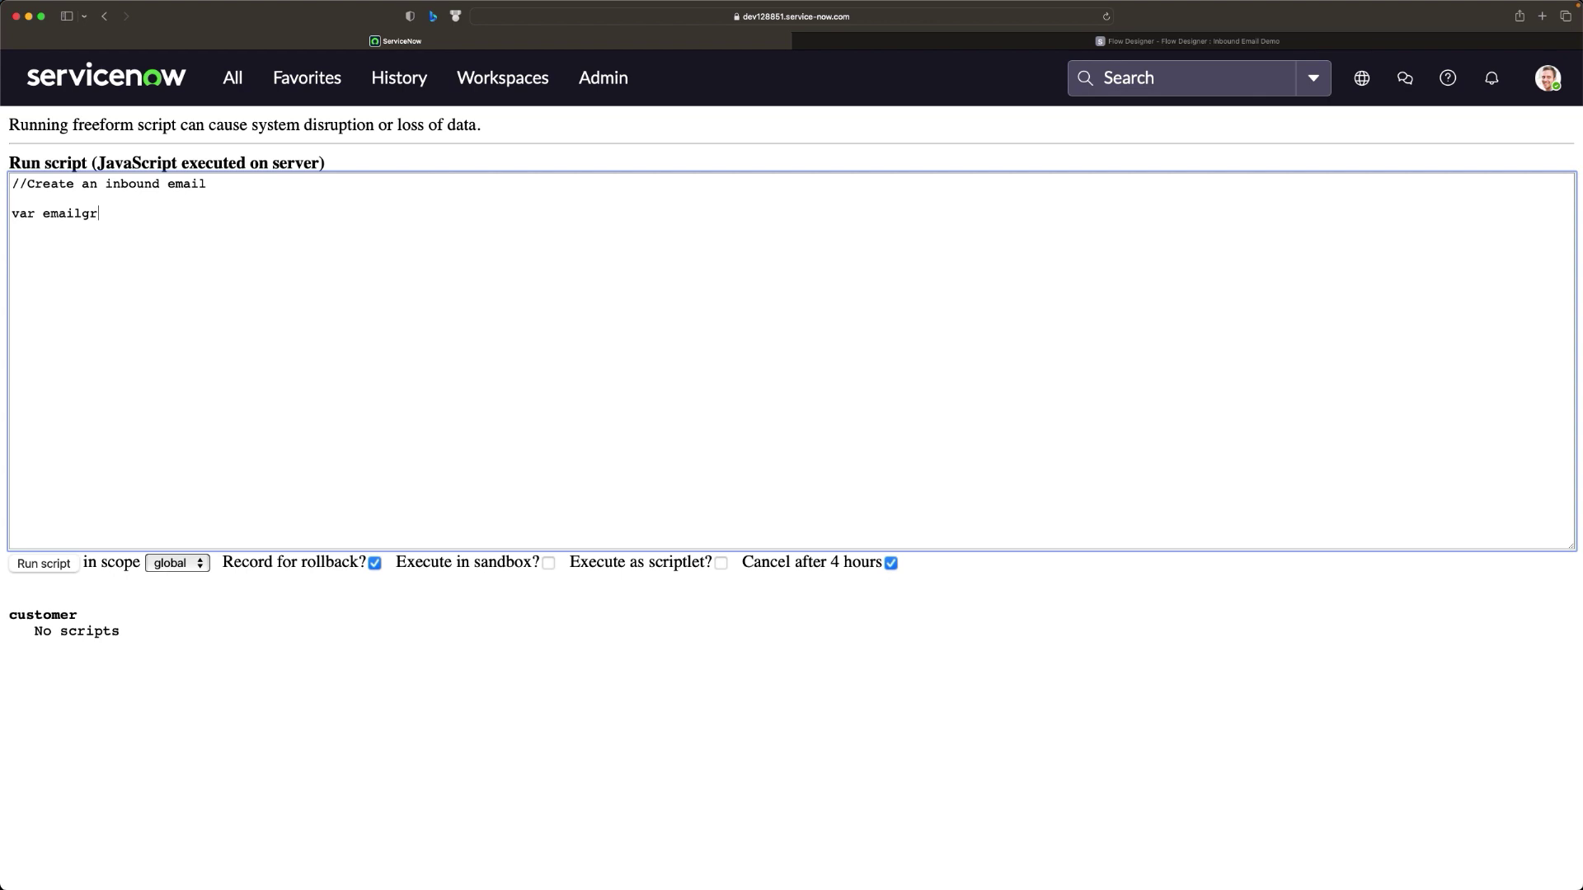
pyautogui.write('= new GlideRecord()')
pyautogui.press('Left')
pyautogui.write("'")
pyautogui.write("'")
pyautogui.write('sys')
pyautogui.write('_email')
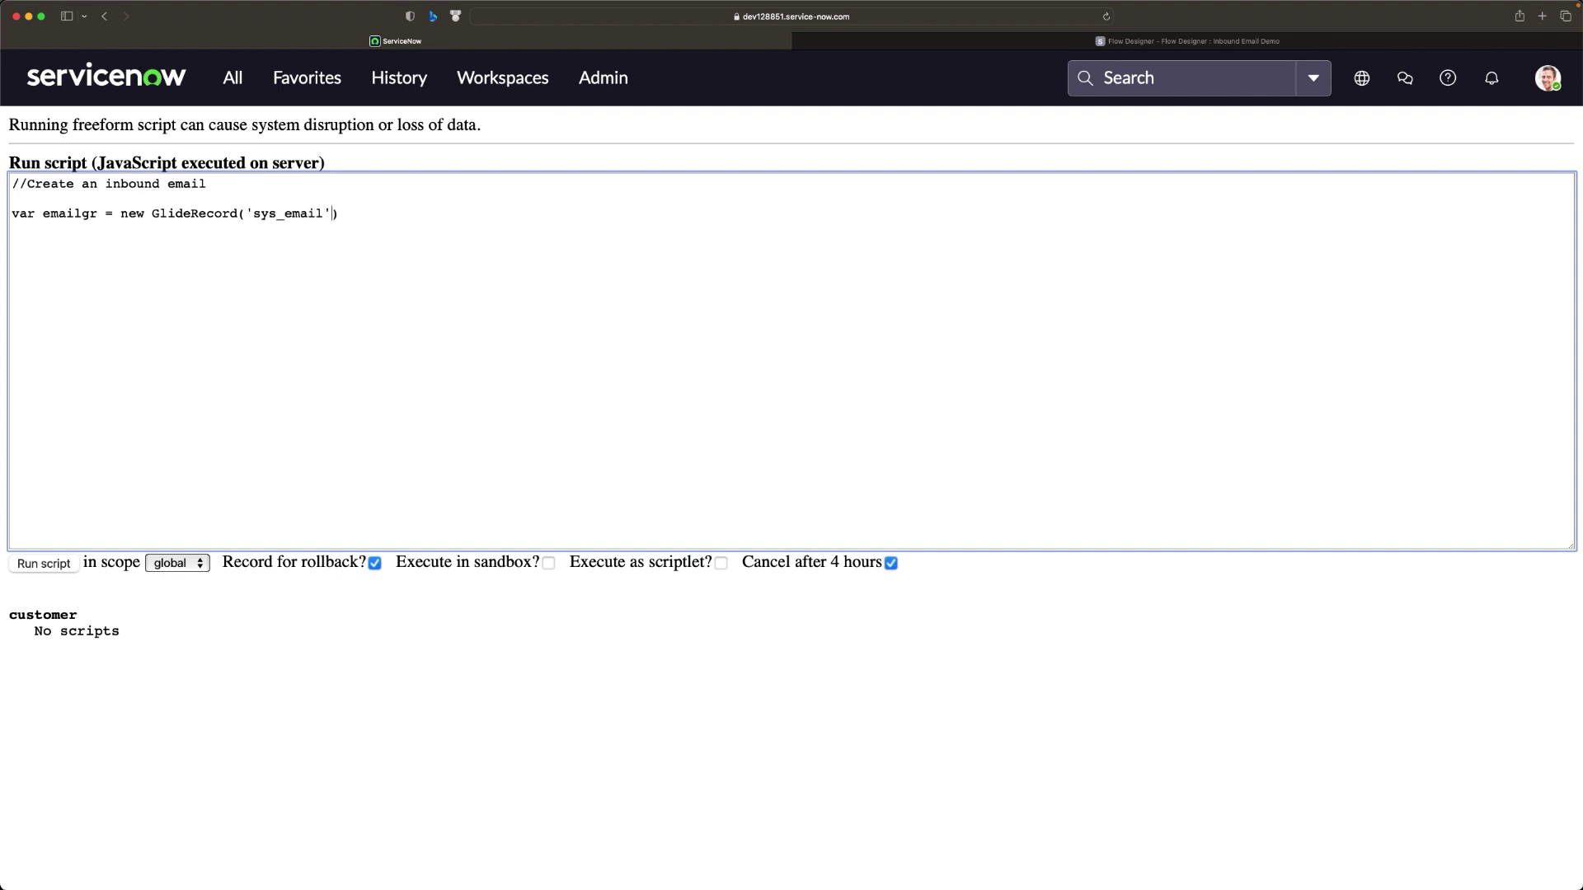
pyautogui.write(';')
# Add the line emailgr.initialize(); to the script to start a new email record.
pyautogui.write('email')
pyautogui.write('gr.initi')
pyautogui.write('a')
pyautogui.write('lize()')
pyautogui.press('Return')
# Add a script line setting emailgr.subject to 'urgent: Email for inbound Demo', with "urgent" in lower case.
pyautogui.write('emailgr.')
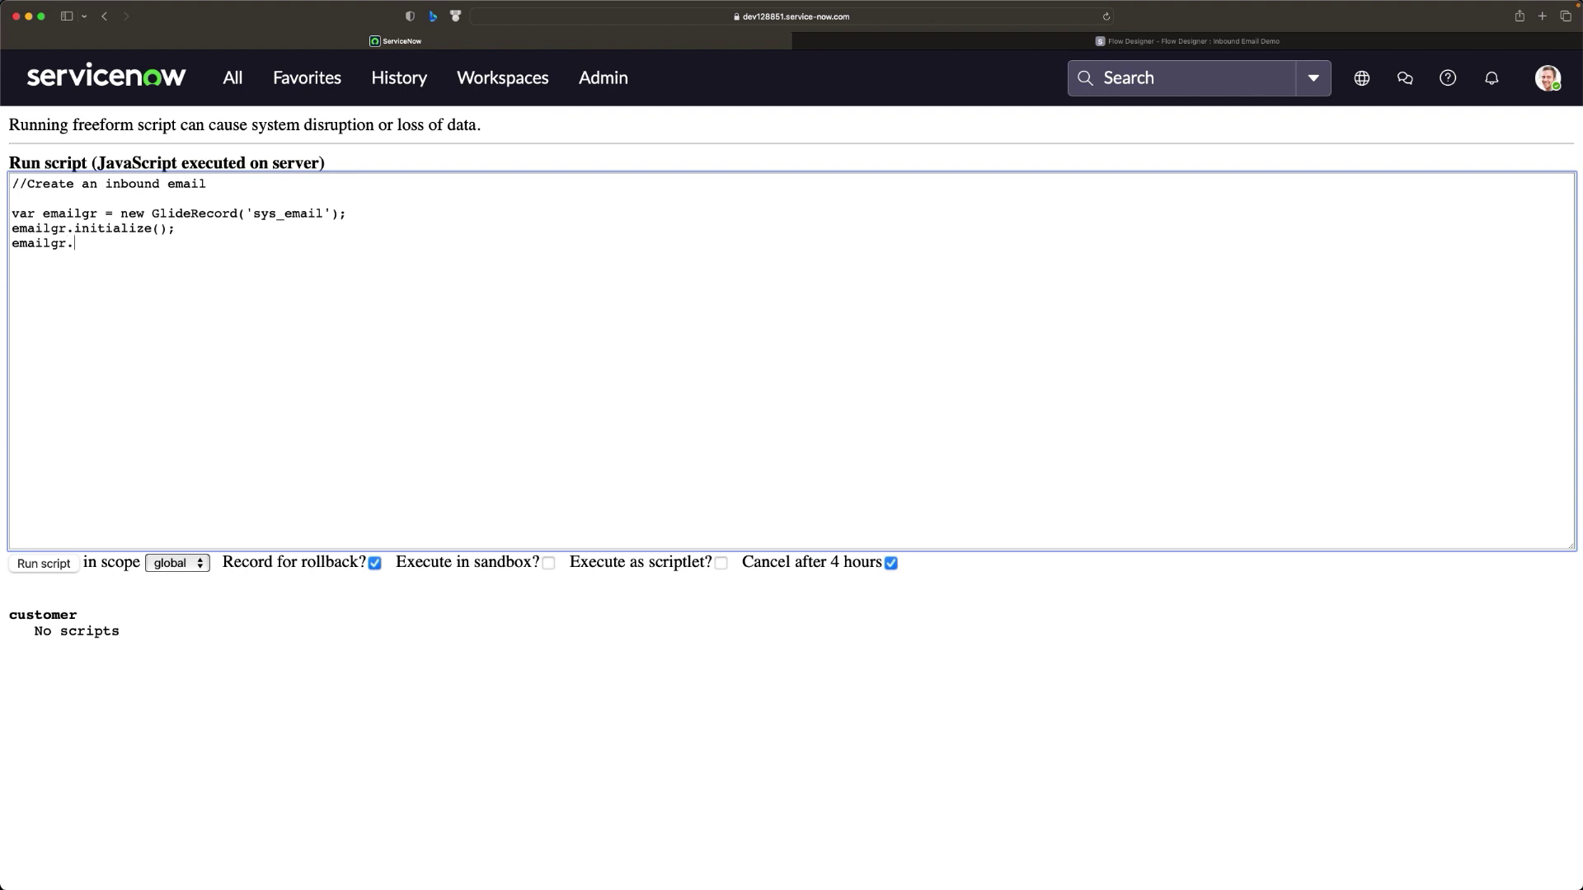
pyautogui.write('subject')
pyautogui.write(" = ''")
pyautogui.write('U')
pyautogui.press('BackSpace')
pyautogui.write('Urgent')
pyautogui.write(': Ema')
pyautogui.write('il for')
pyautogui.write(' Jo')
pyautogui.press('BackSpace')
pyautogui.press('BackSpace')
pyautogui.write('inbound Demo')
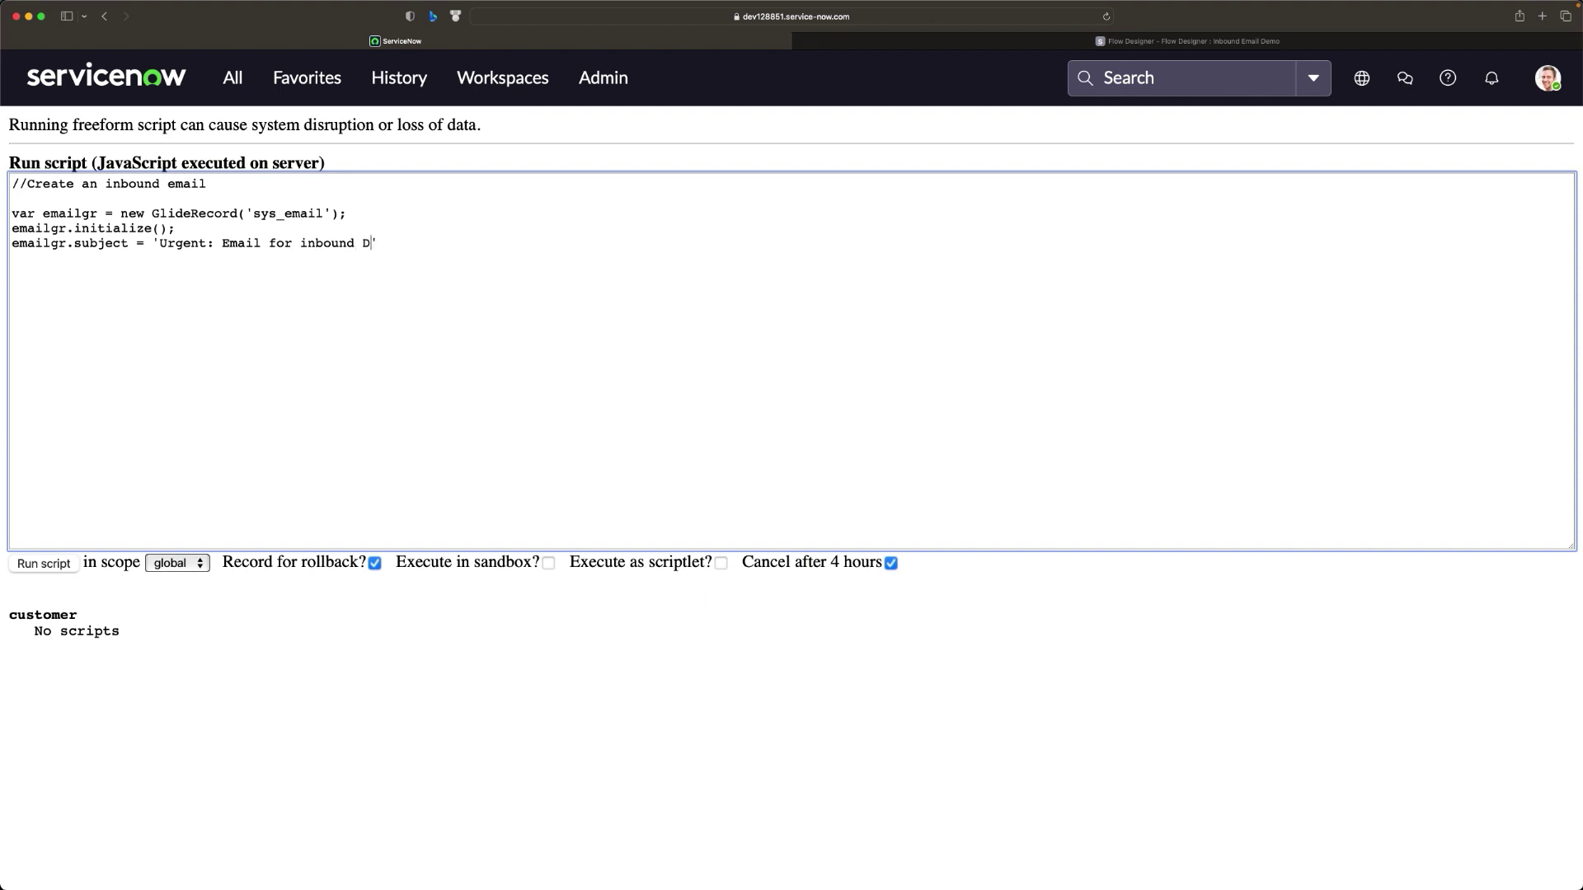
pyautogui.click(168, 243)
pyautogui.press('BackSpace')
pyautogui.write('u')
pyautogui.write(';')
# Add a script line setting emailgr.body to 'Description: Email for inbound demo'.
pyautogui.press('Return')
pyautogui.write("emailgr.body = 'Descrip")
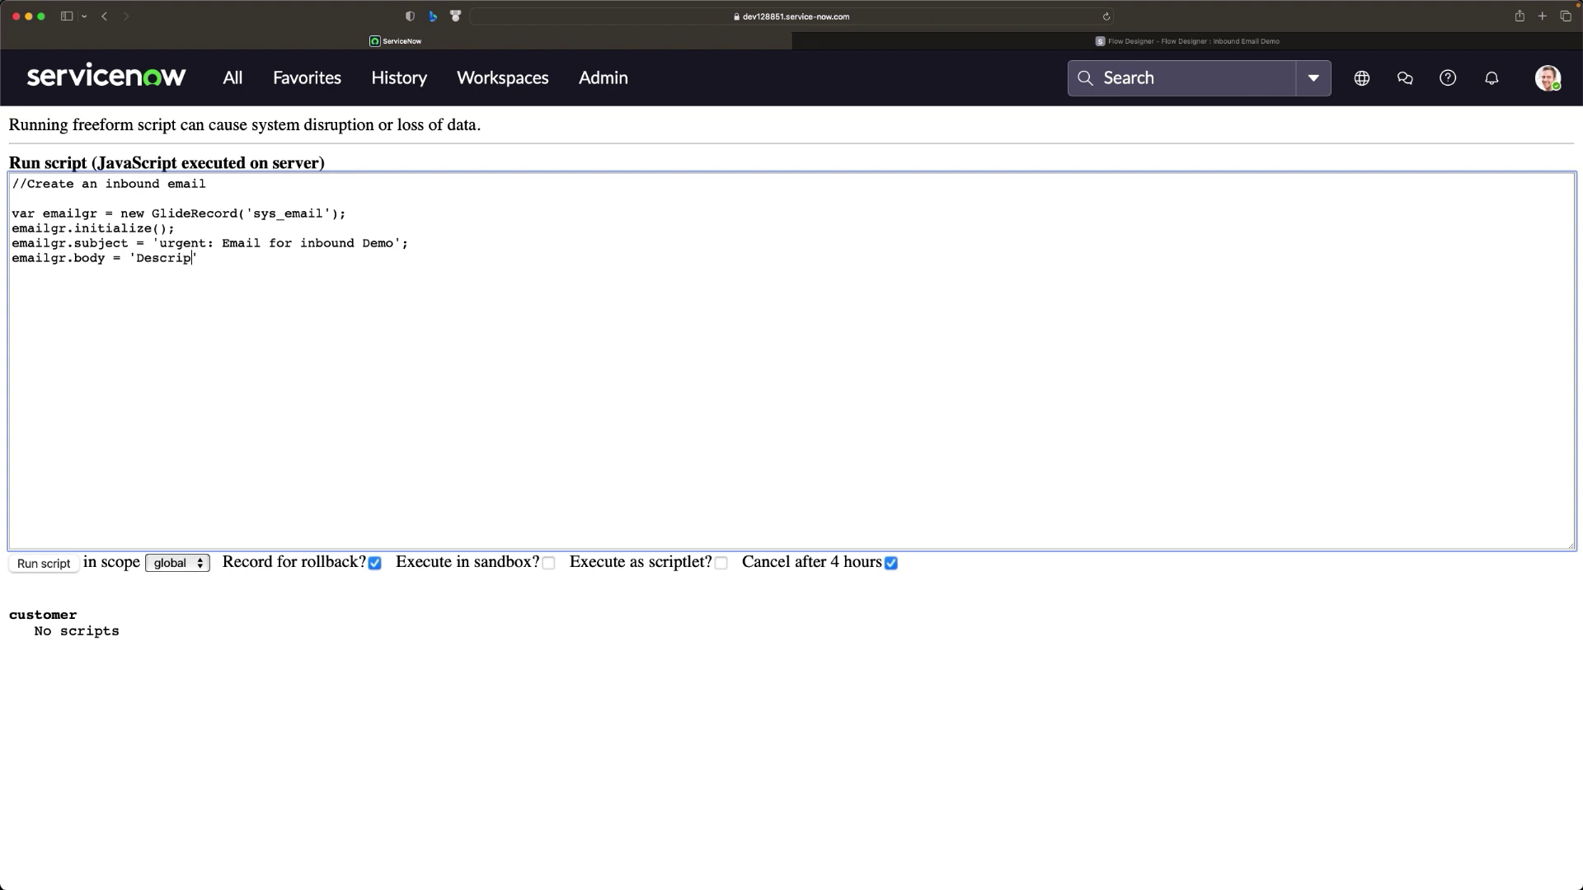
pyautogui.write('tion: Email for inbound demo')
pyautogui.press('Right')
pyautogui.write(';')
pyautogui.press('Return')
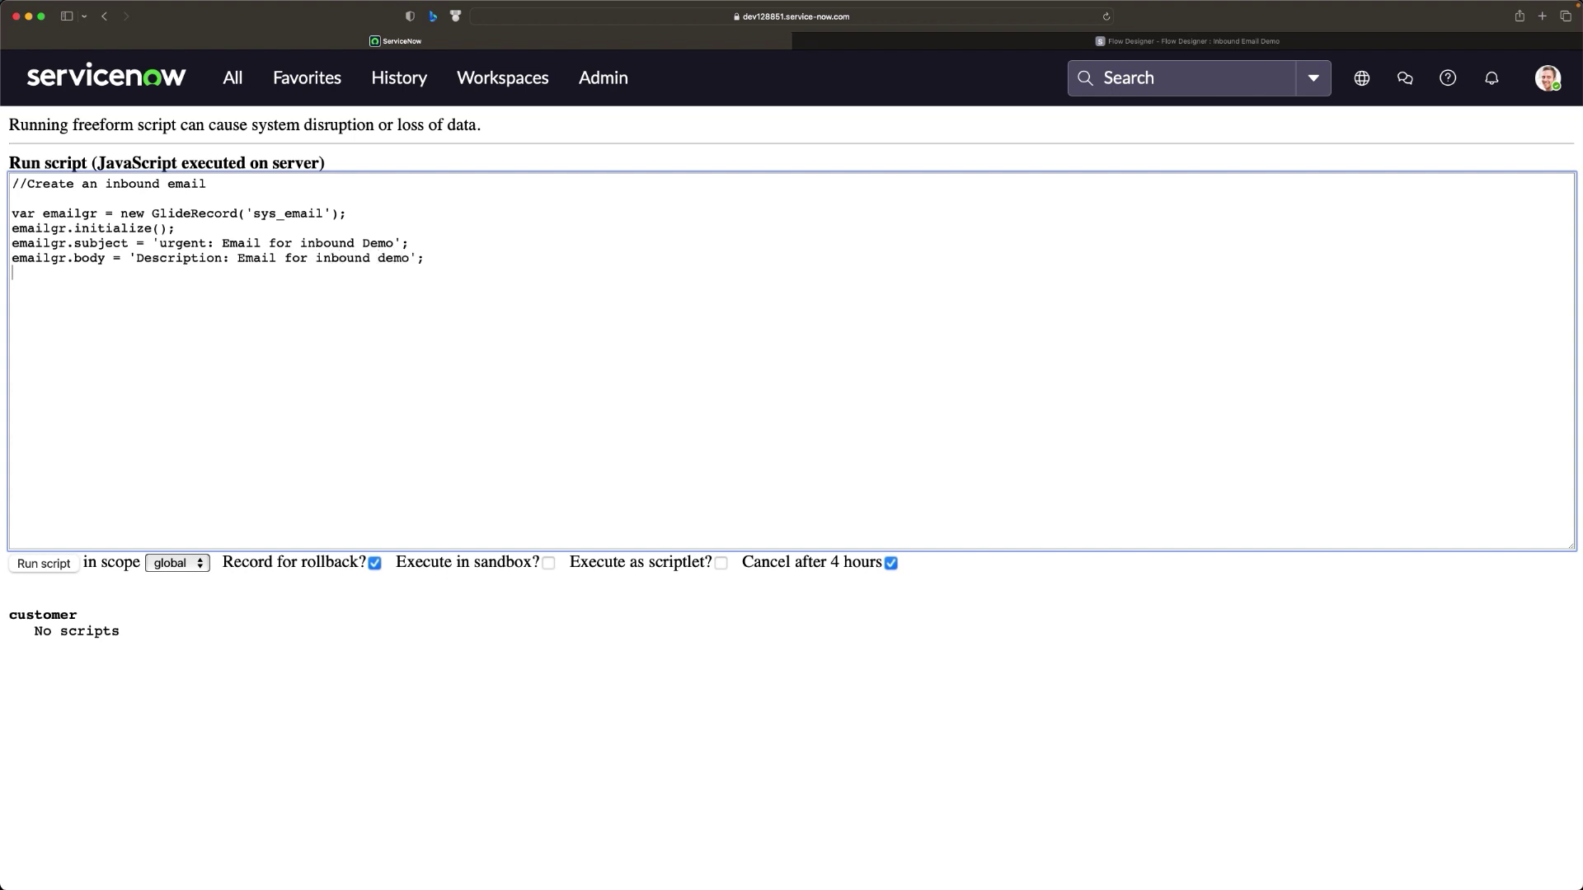
# Set emailgr.type to 'received' in the script and insert the record with emailgr.insert();.
pyautogui.write("emailgr.type = 'received';")
pyautogui.press('Return')
pyautogui.write('emailgr.')
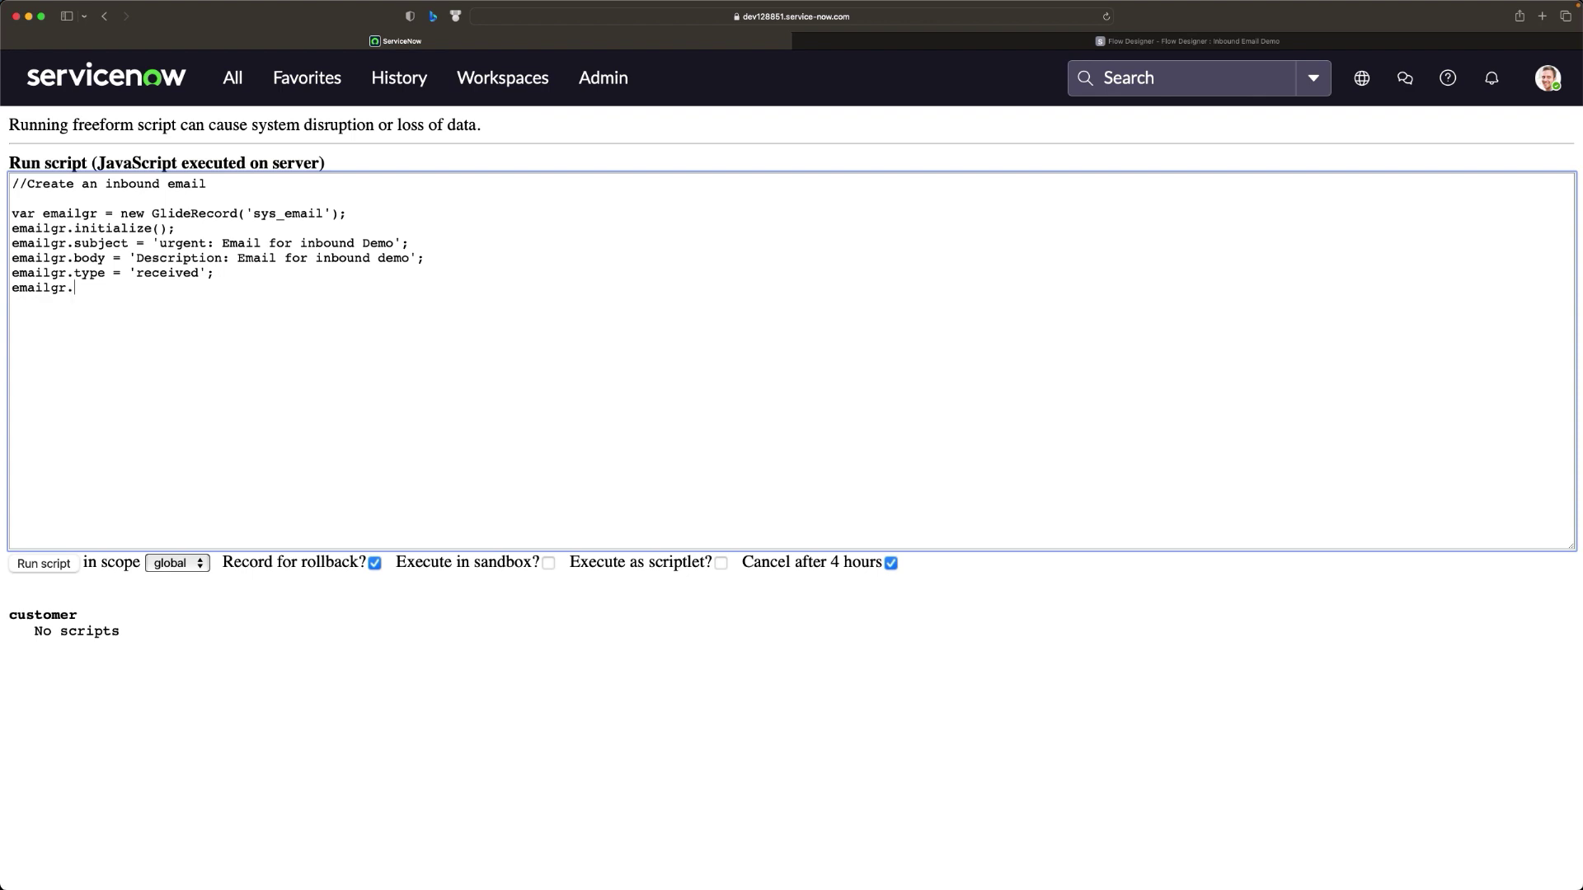
pyautogui.write('insert();')
pyautogui.press('Return')
# Finish the script with gs.info('Created Inbound Email: ' + emailgr.sys_id); to log the new record's ID.
pyautogui.write("gs.info(''")
pyautogui.write('Created Inbound Email')
pyautogui.press('BackSpace')
pyautogui.press('BackSpace')
pyautogui.press('BackSpace')
pyautogui.press('BackSpace')
pyautogui.write('mail')
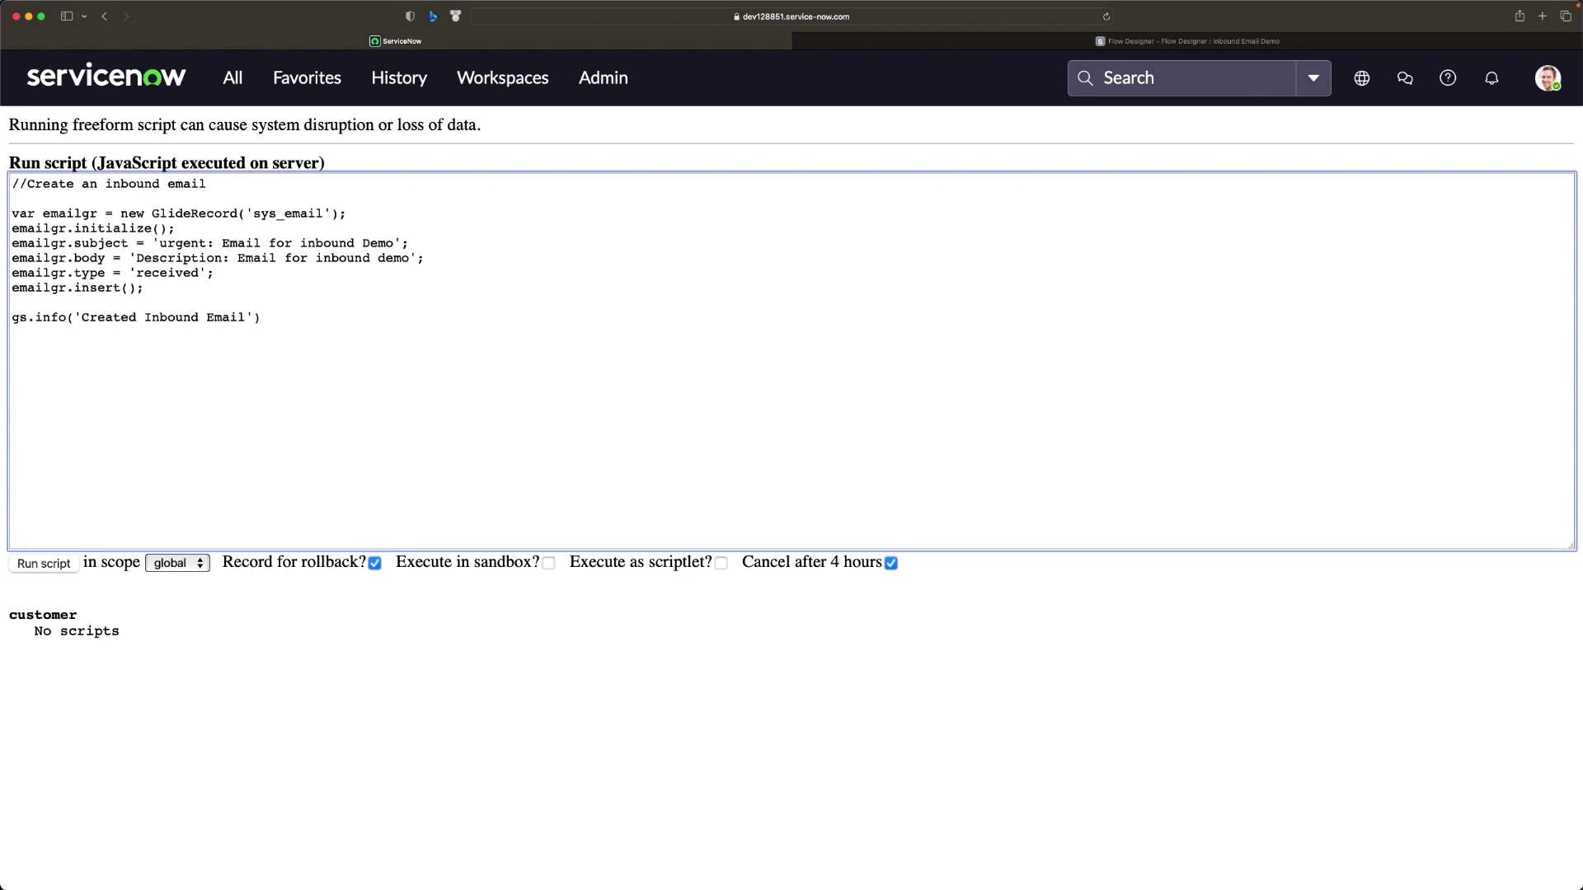
pyautogui.write(':')
pyautogui.press('Right')
pyautogui.write('+ emailgr.sys_id')
pyautogui.press('Right')
pyautogui.write(';')
pyautogui.moveTo(428, 318); pyautogui.dragTo(8, 199)
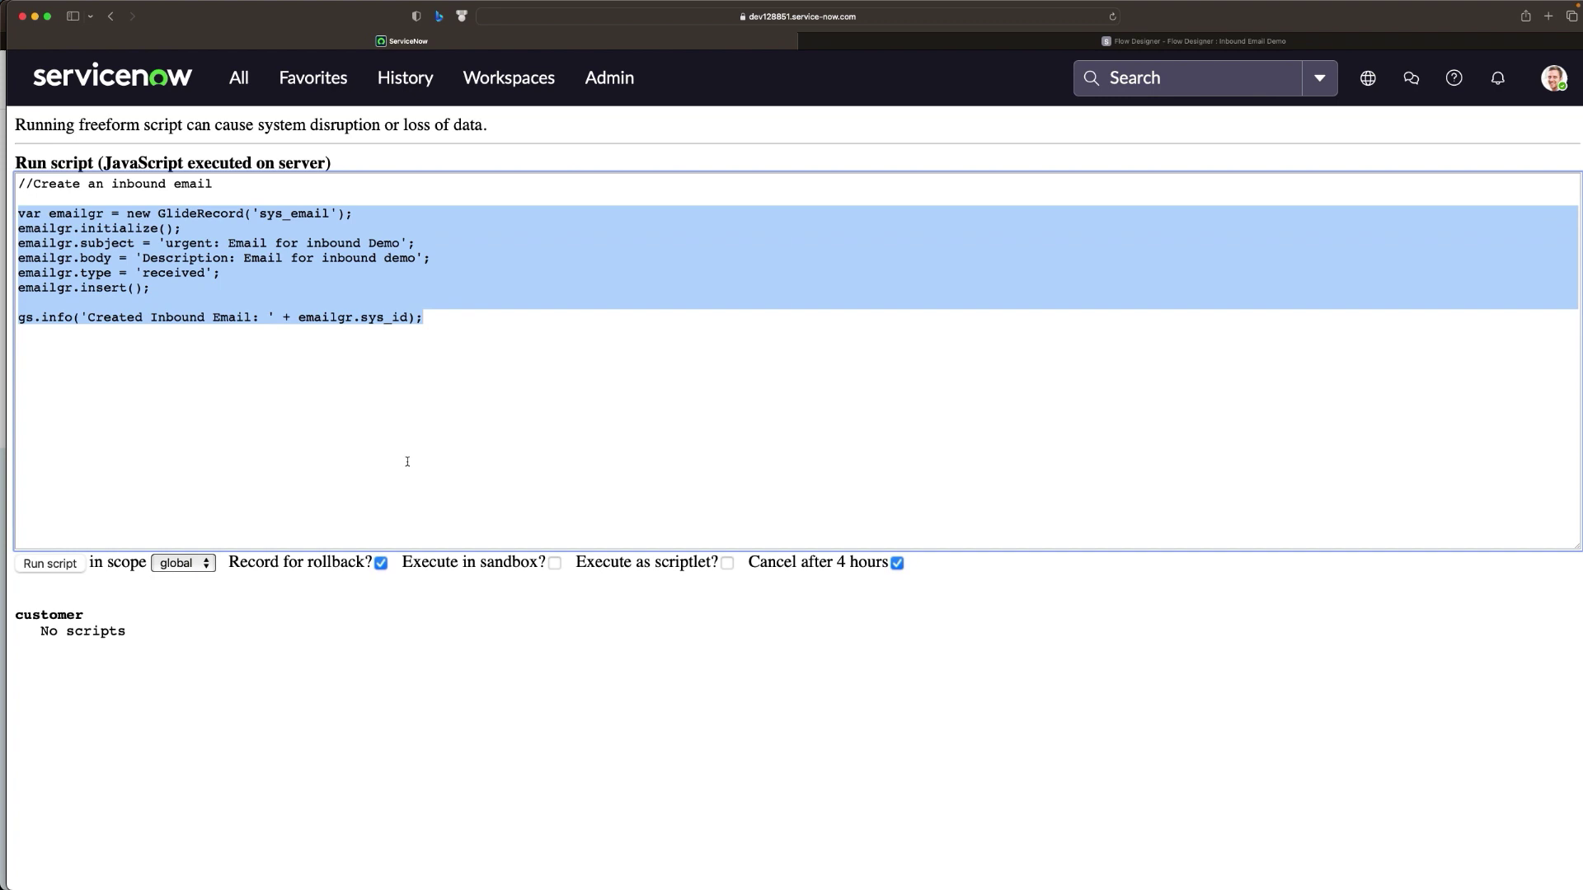
pyautogui.click(145, 401)
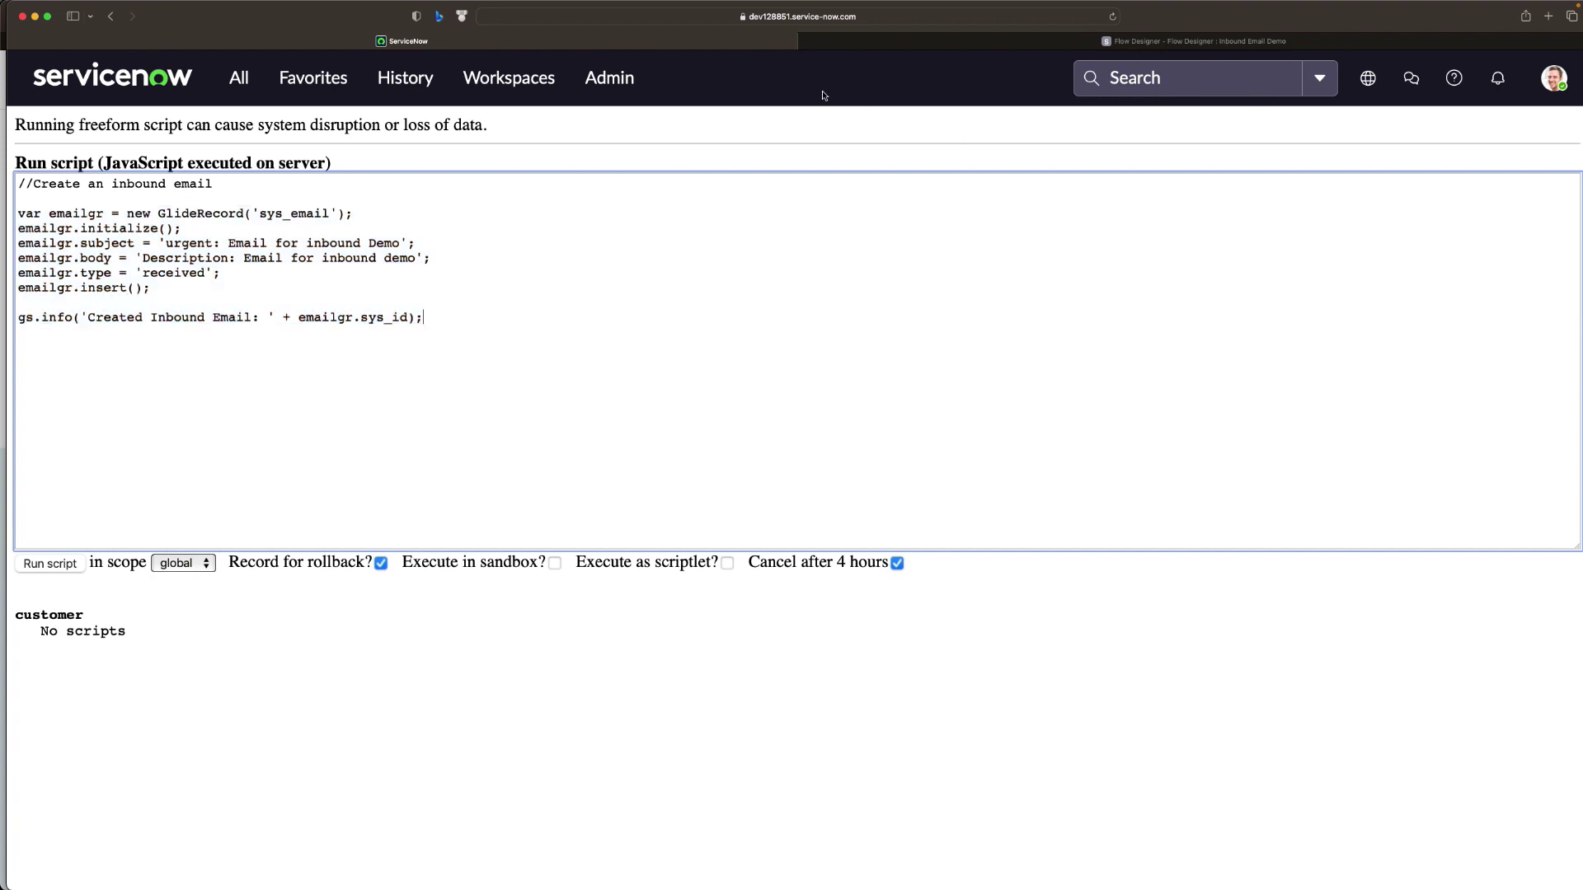
# Switch to Flow Designer and open the list of executions for the Inbound Email Demo flow.
pyautogui.click(1024, 43)
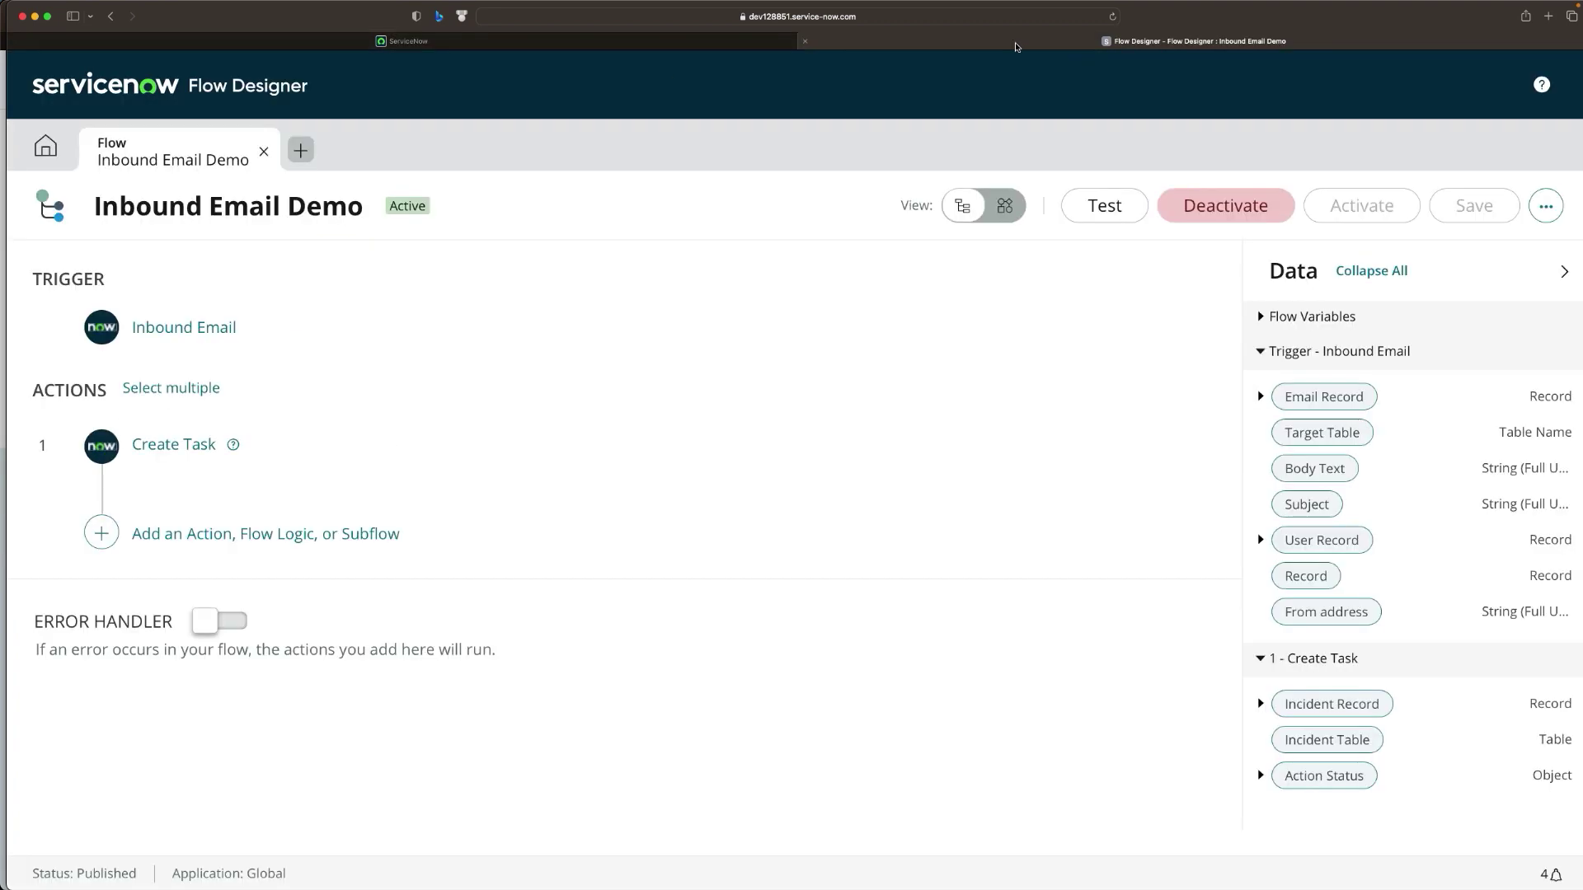
pyautogui.click(1546, 207)
pyautogui.click(1365, 281)
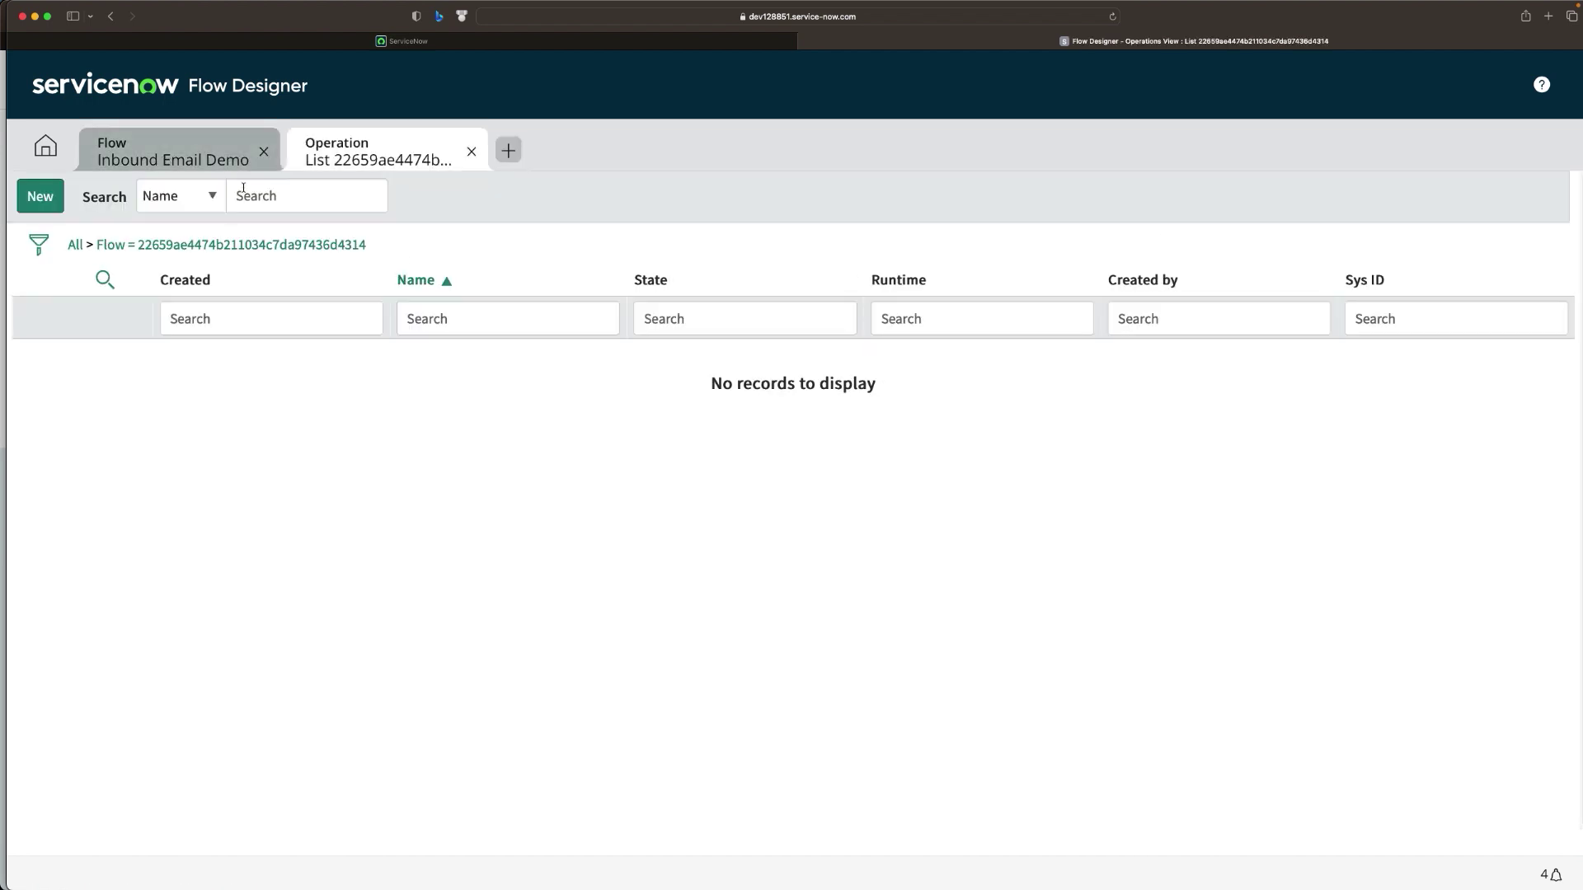
# Return to the background script and run it in the global scope.
pyautogui.click(426, 50)
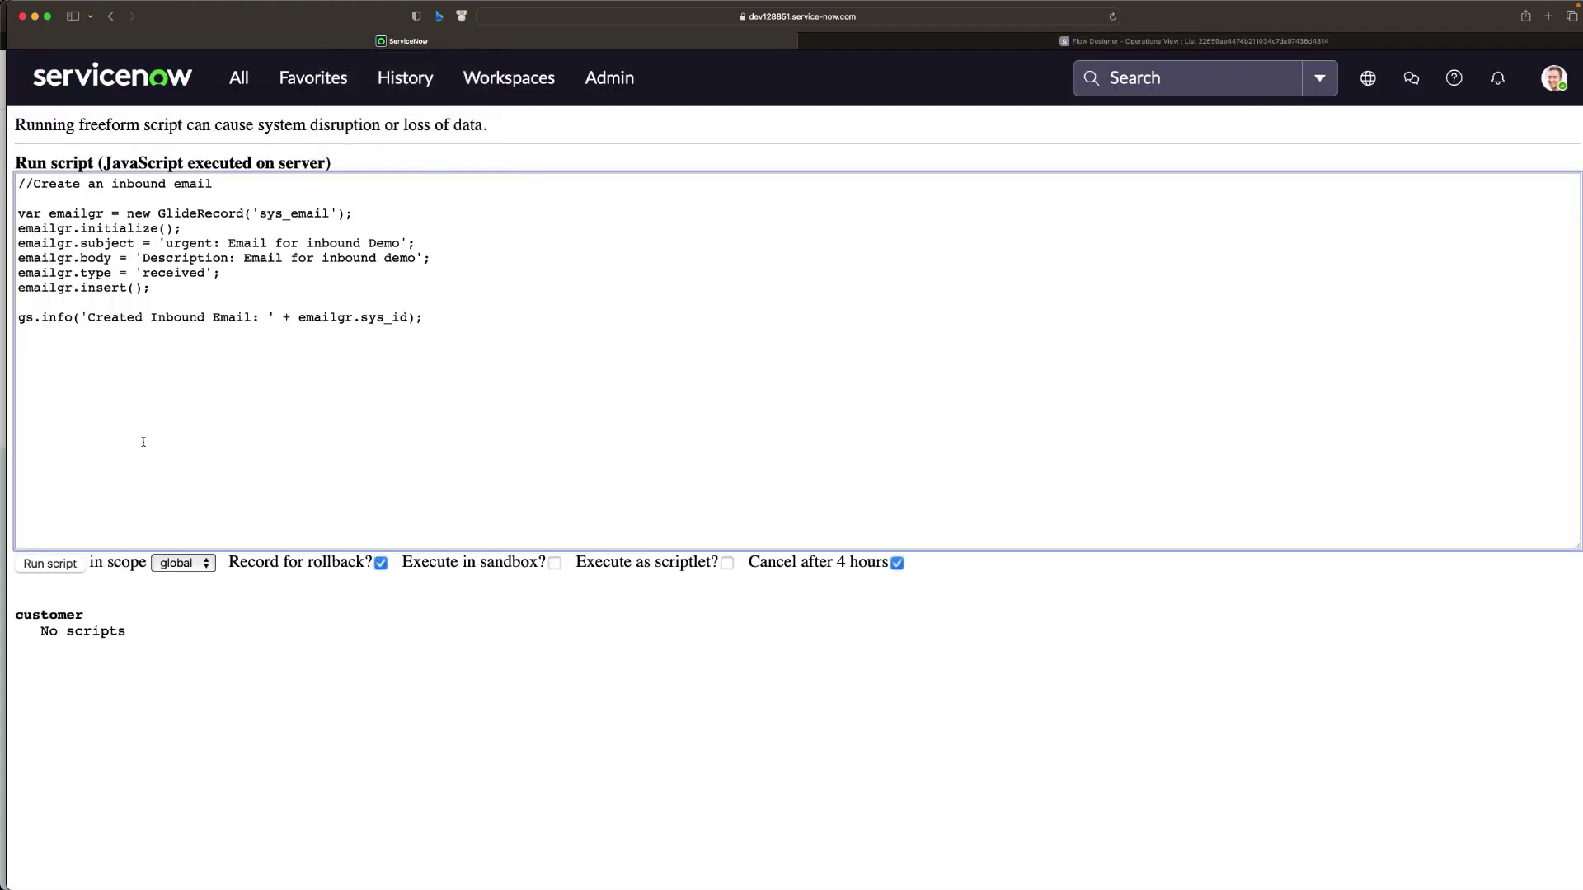
pyautogui.click(51, 565)
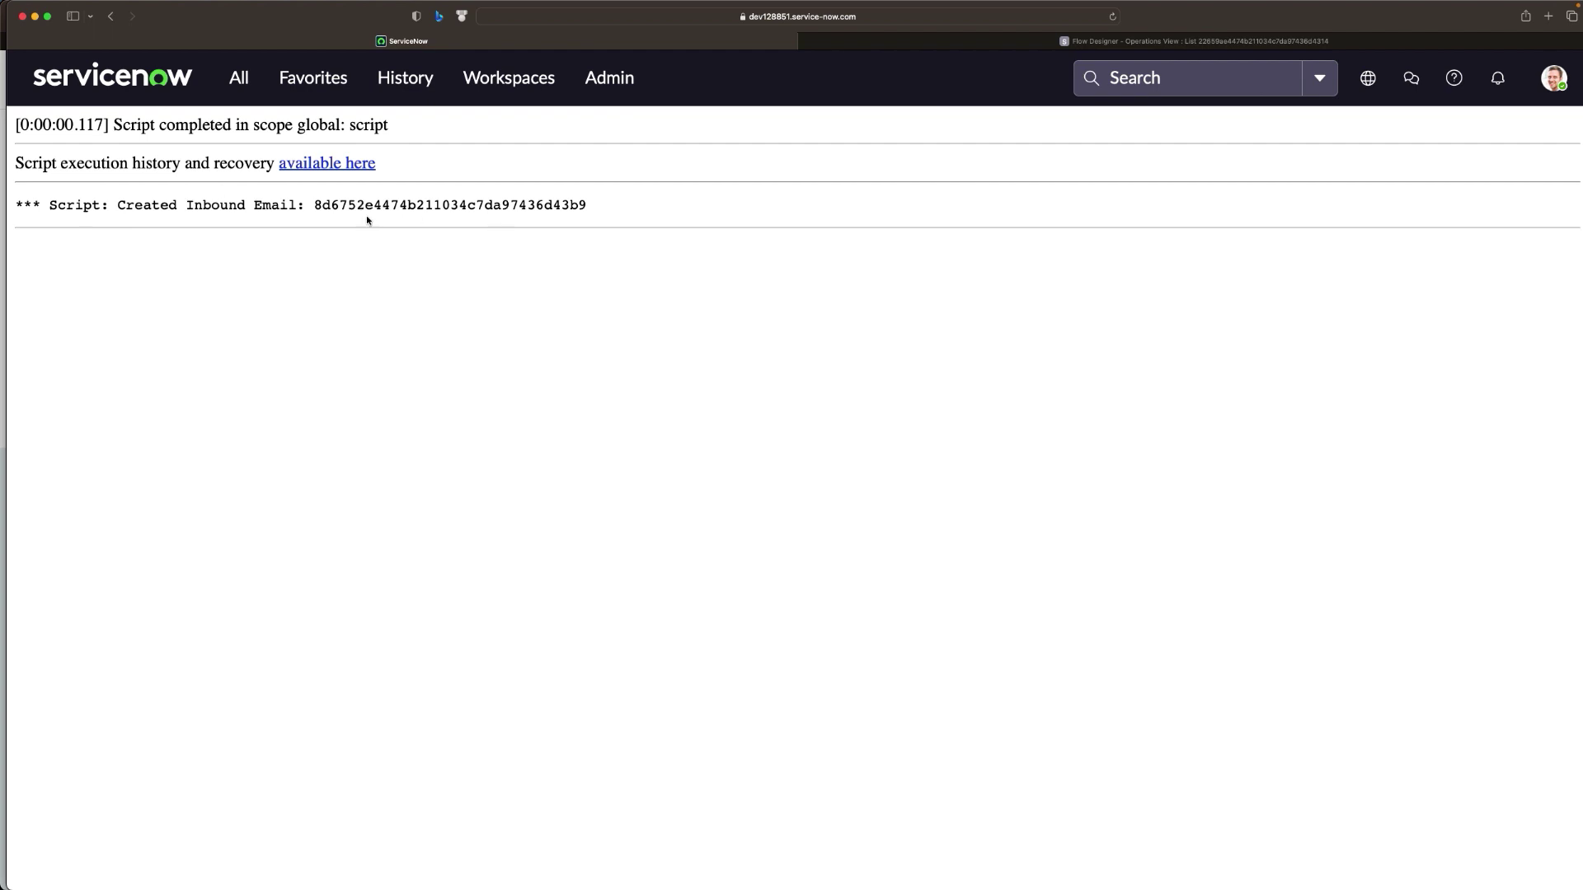
# Open the Emails list under System Logs and sort it by creation date, newest first.
pyautogui.click(238, 78)
pyautogui.write('background')
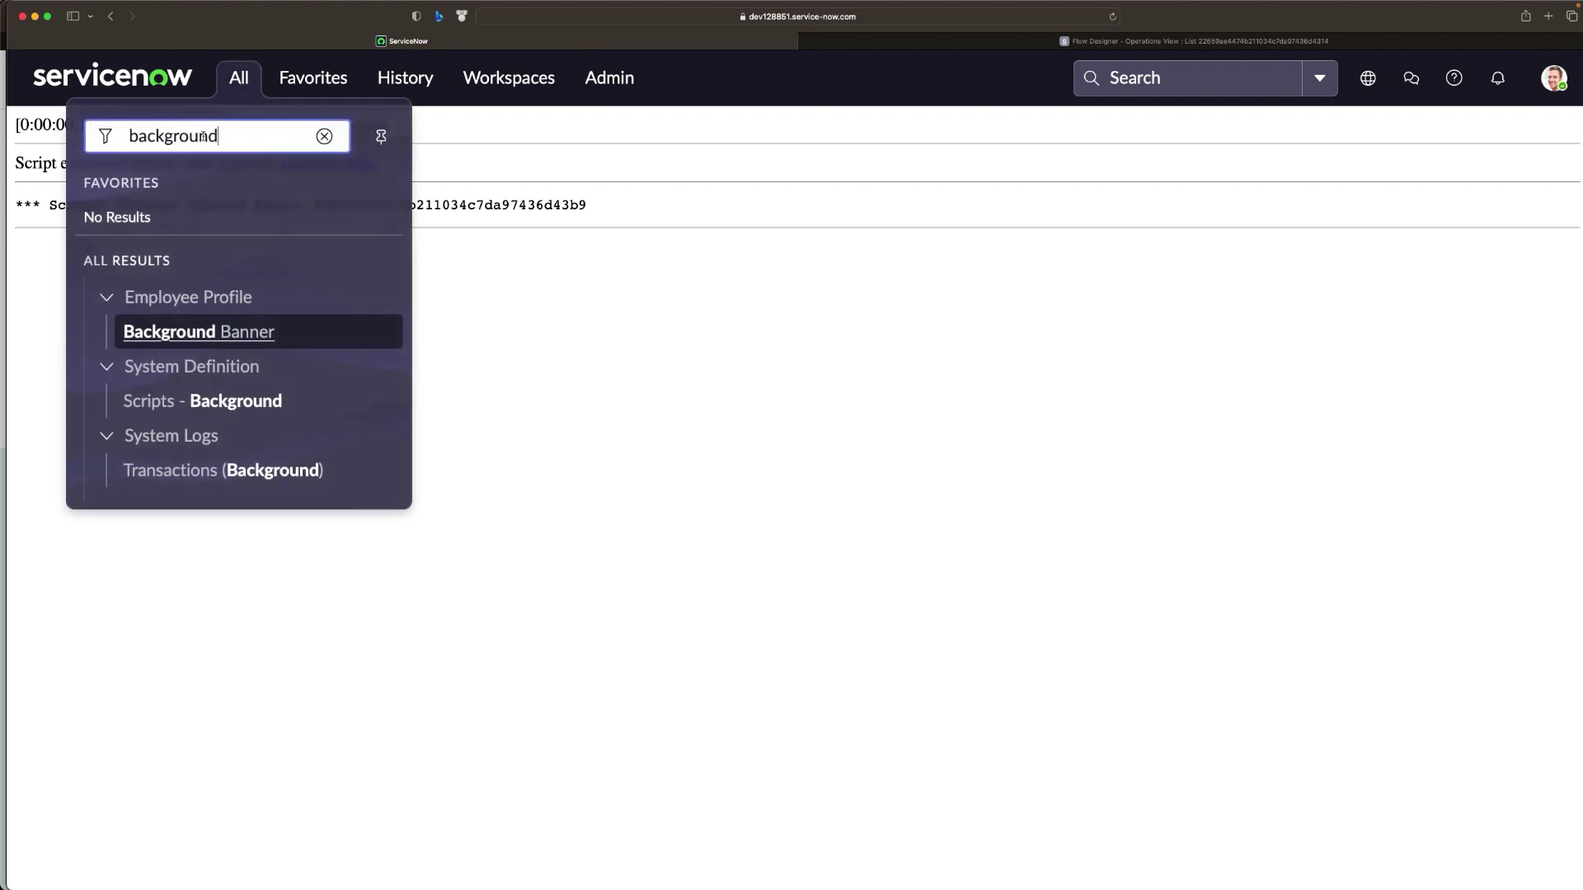
pyautogui.moveTo(229, 143); pyautogui.dragTo(128, 122)
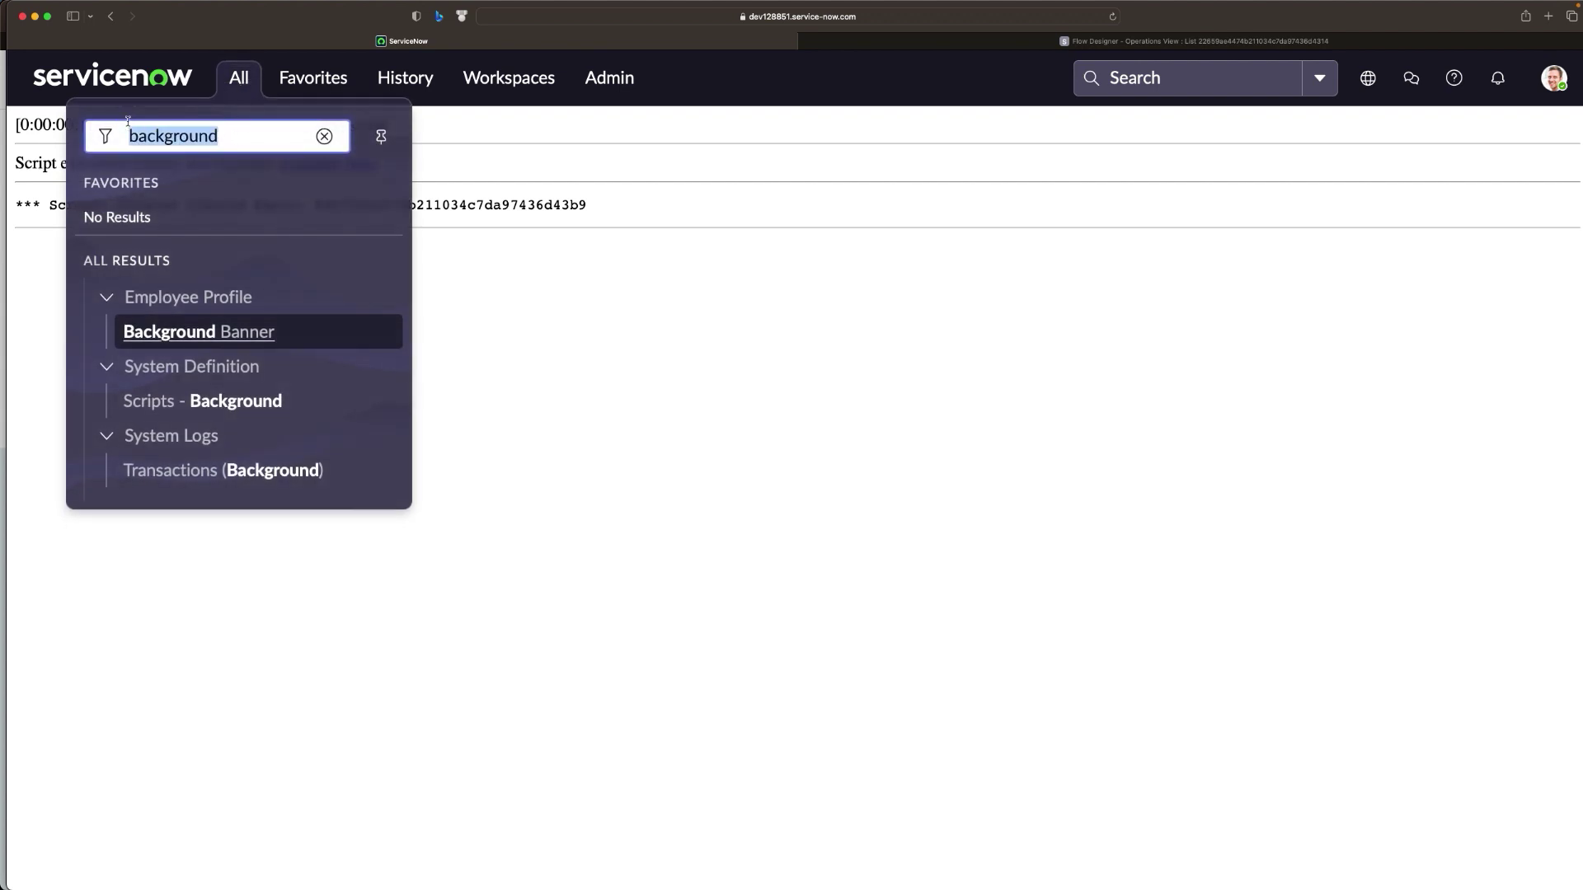
pyautogui.write('emails')
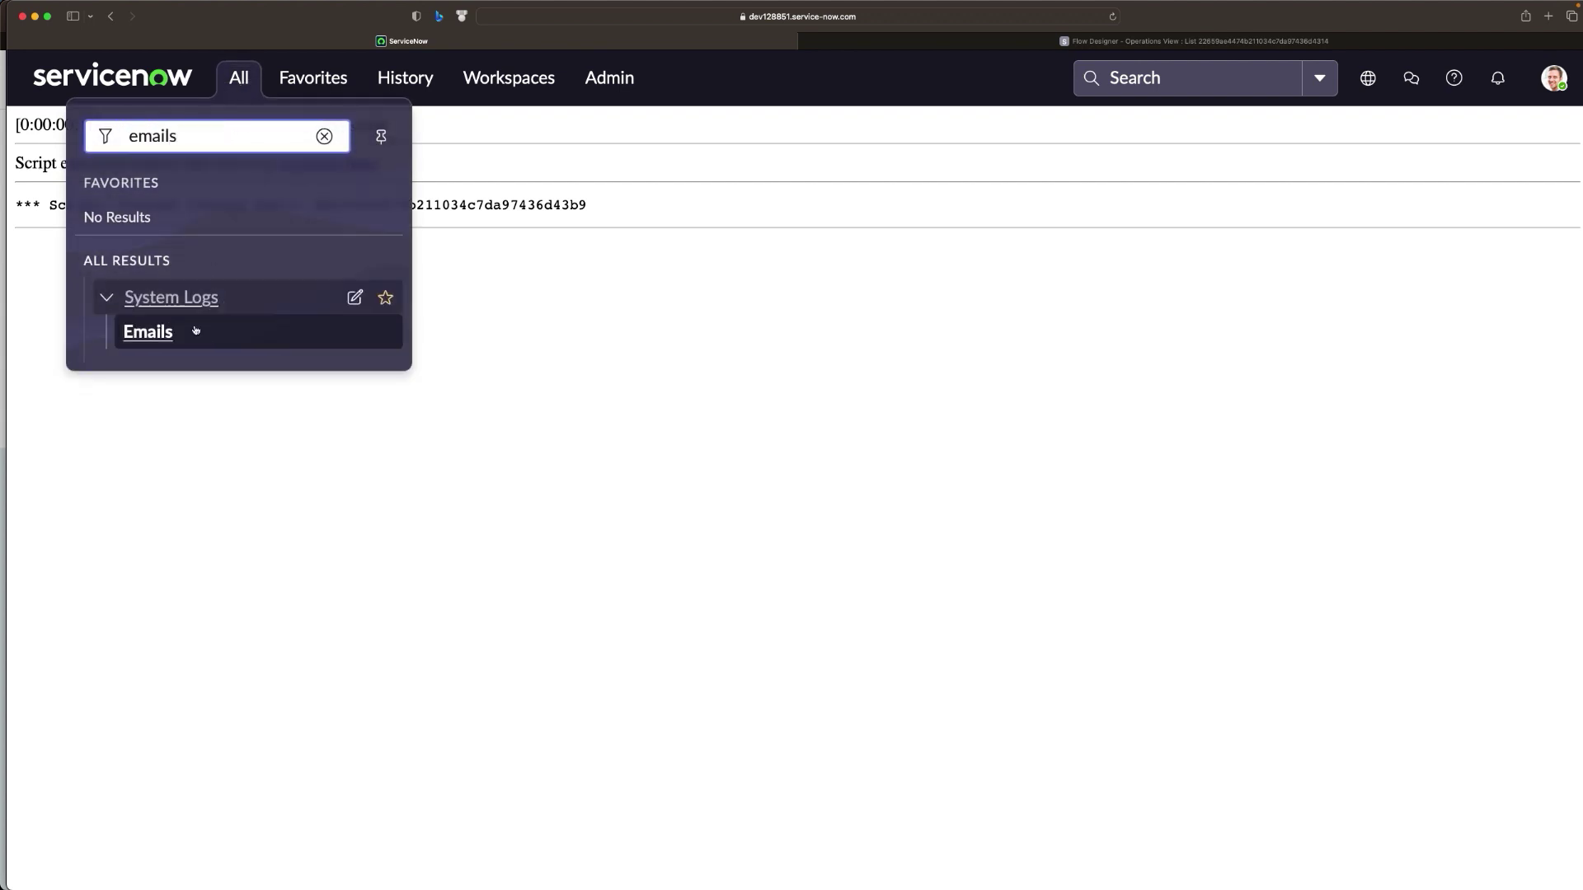
pyautogui.click(153, 336)
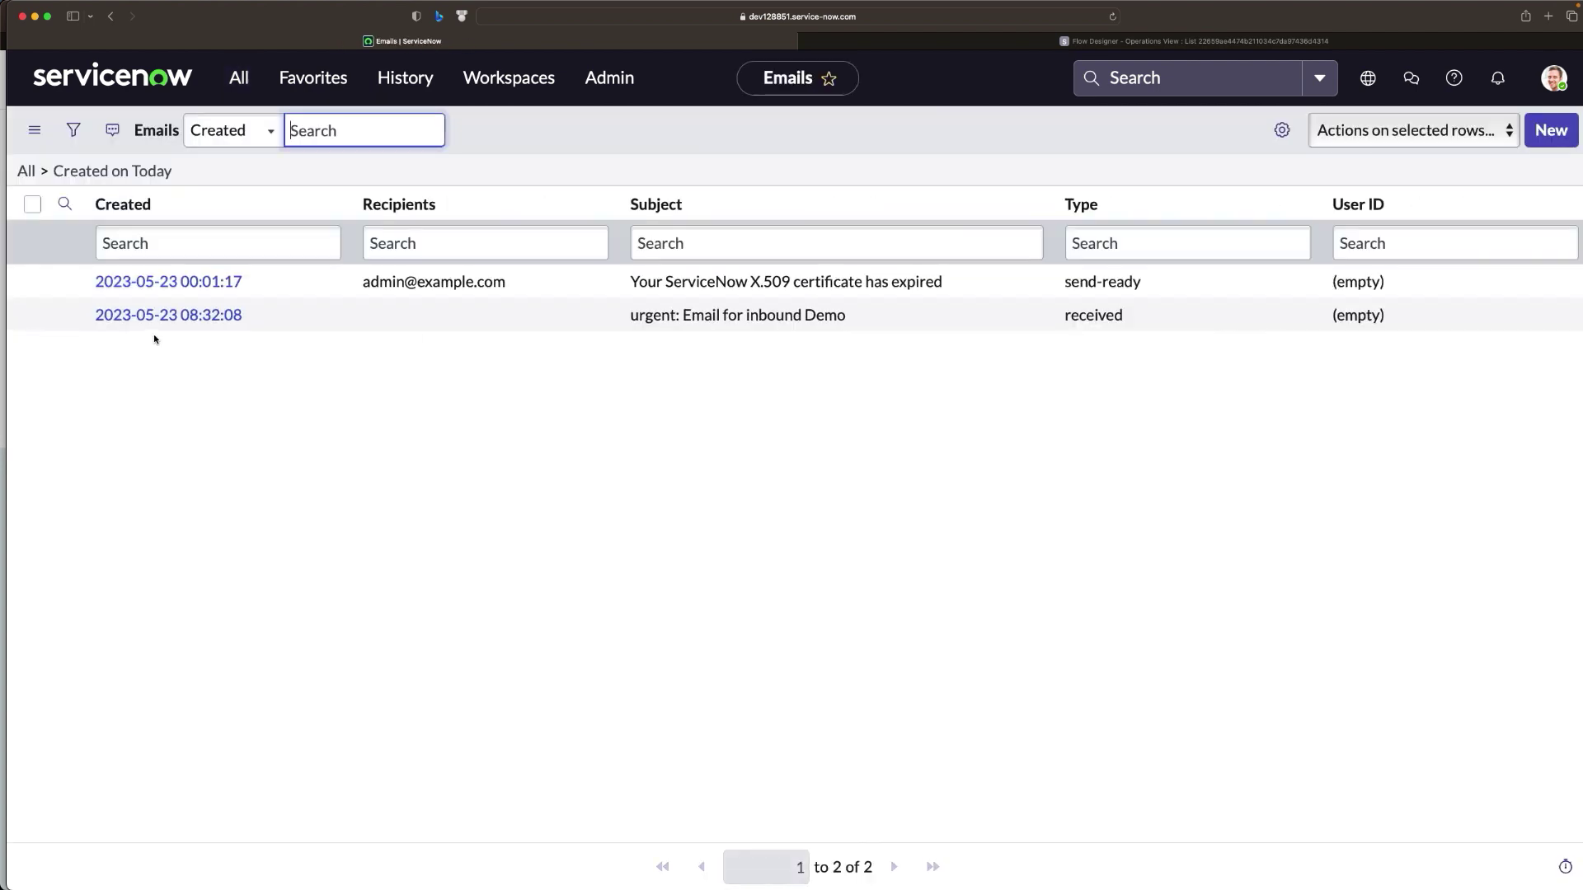
pyautogui.click(144, 208)
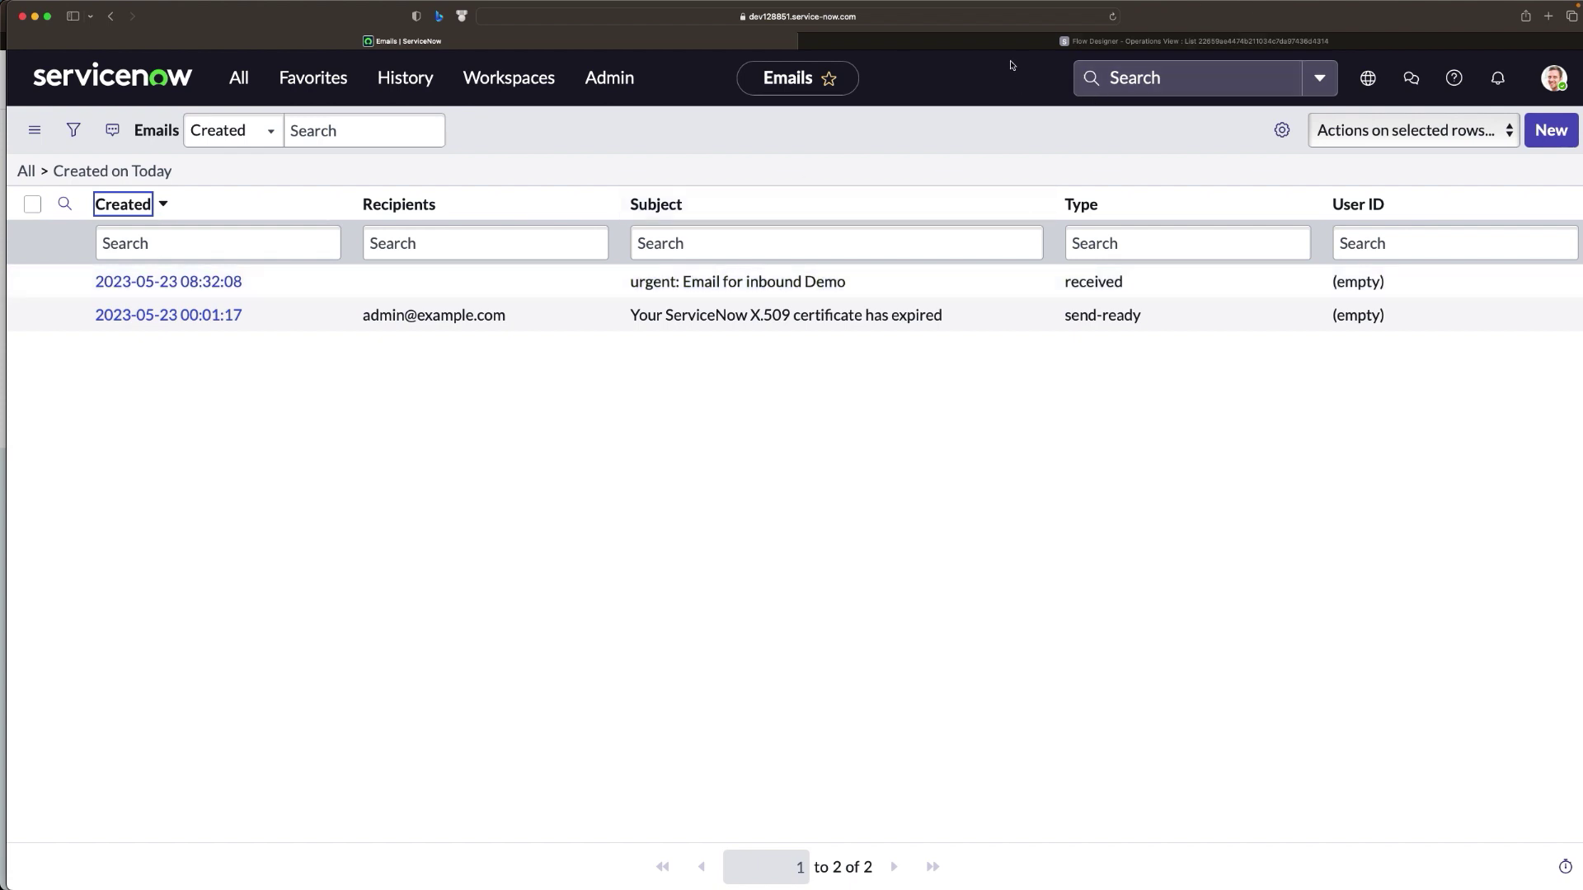
# Check the flow's executions list, and reprocess the received email "urgent: Email for inbound Demo" from its record.
pyautogui.click(1136, 41)
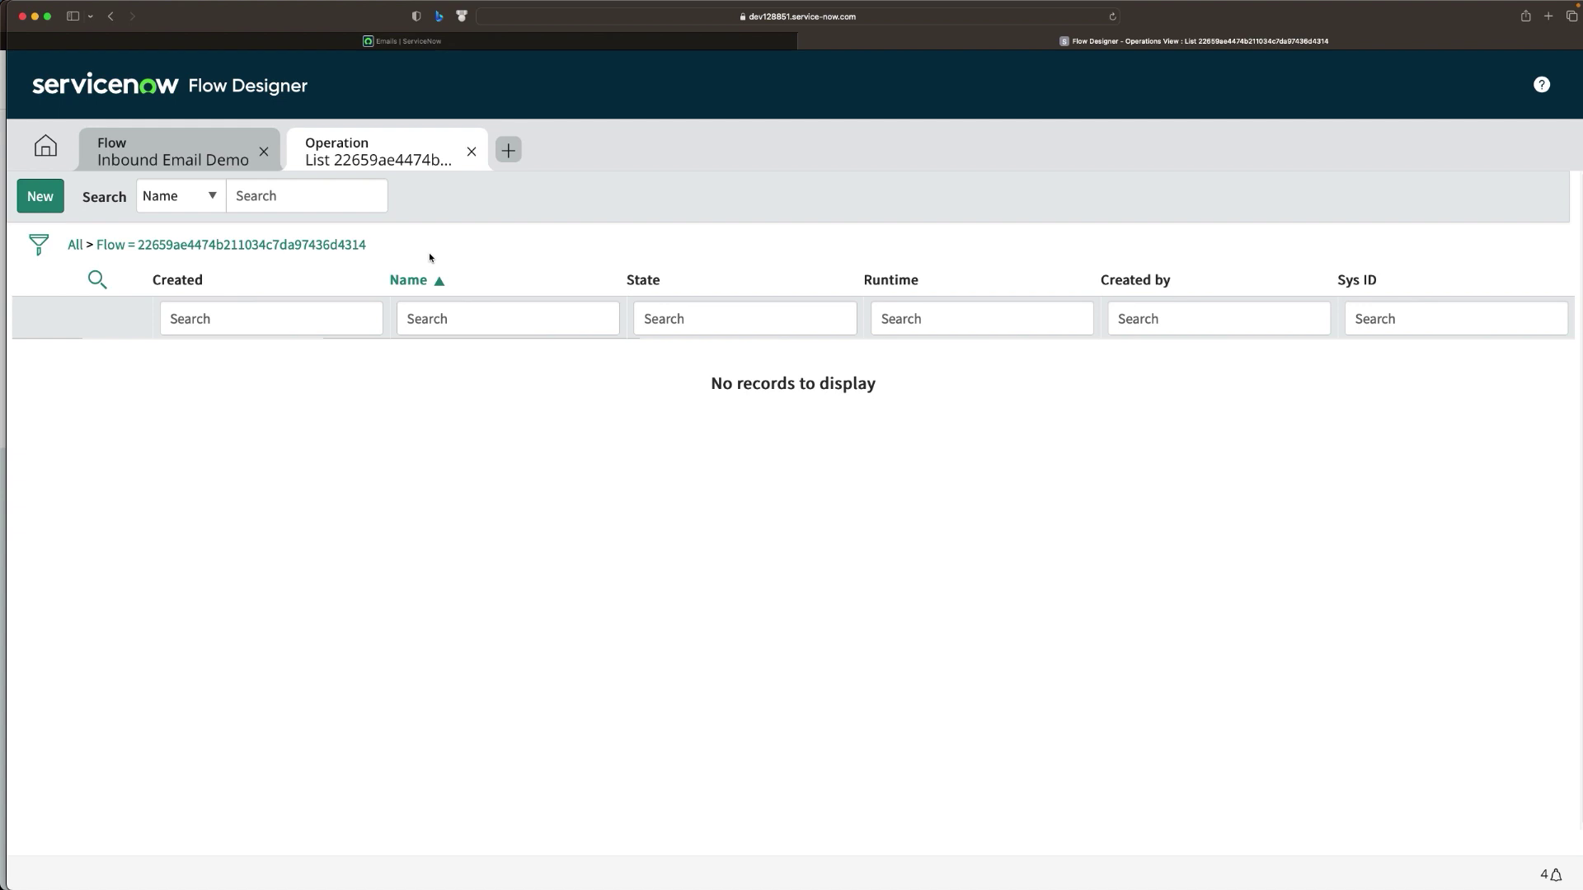
pyautogui.click(542, 41)
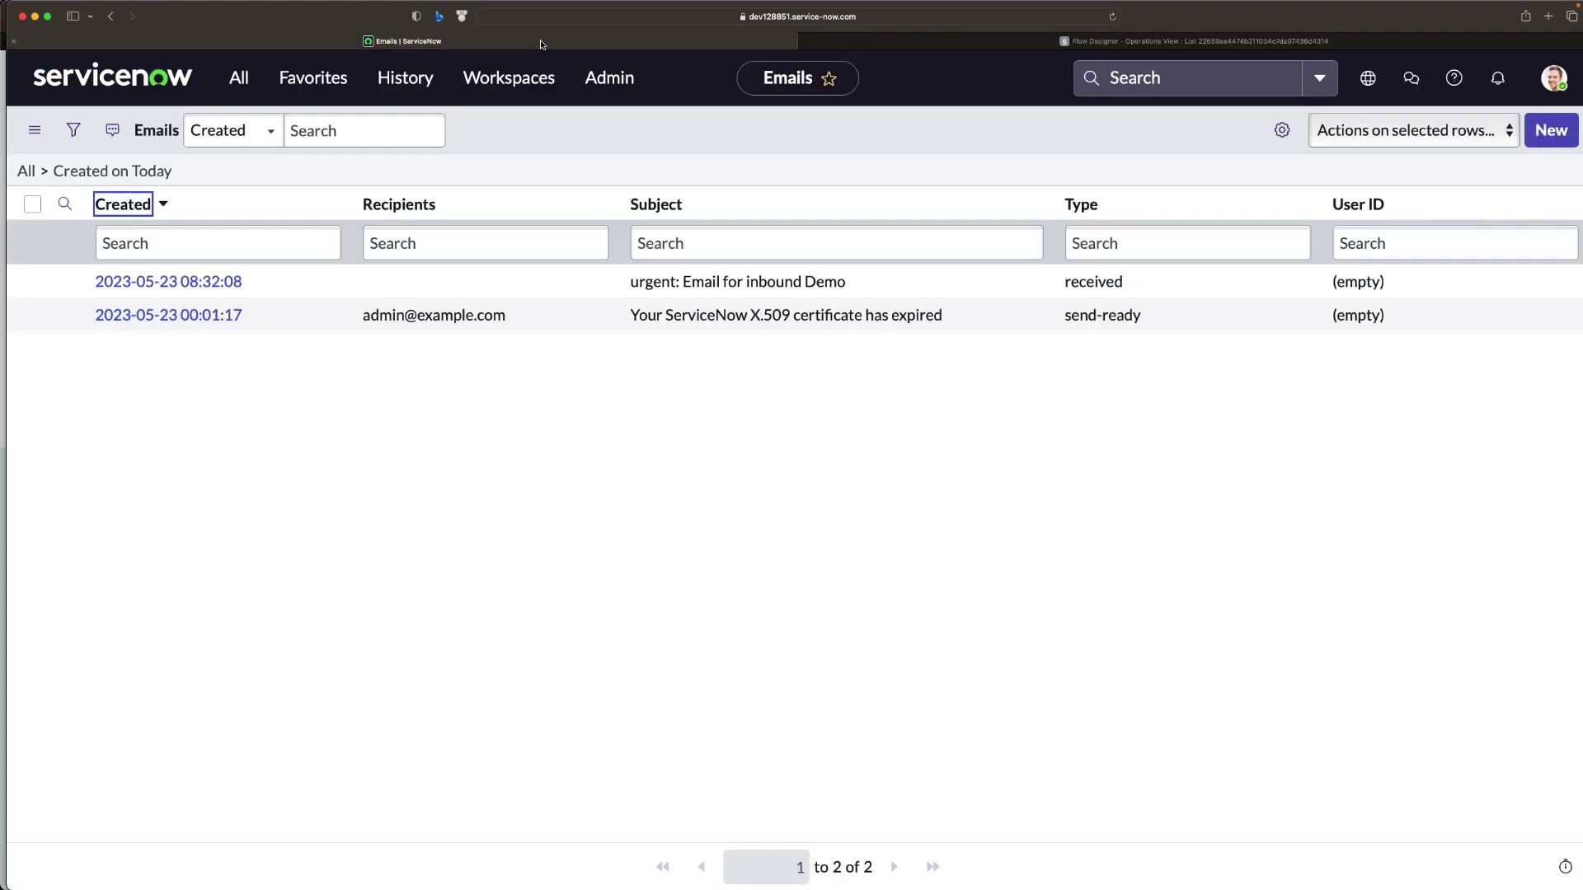
pyautogui.click(183, 285)
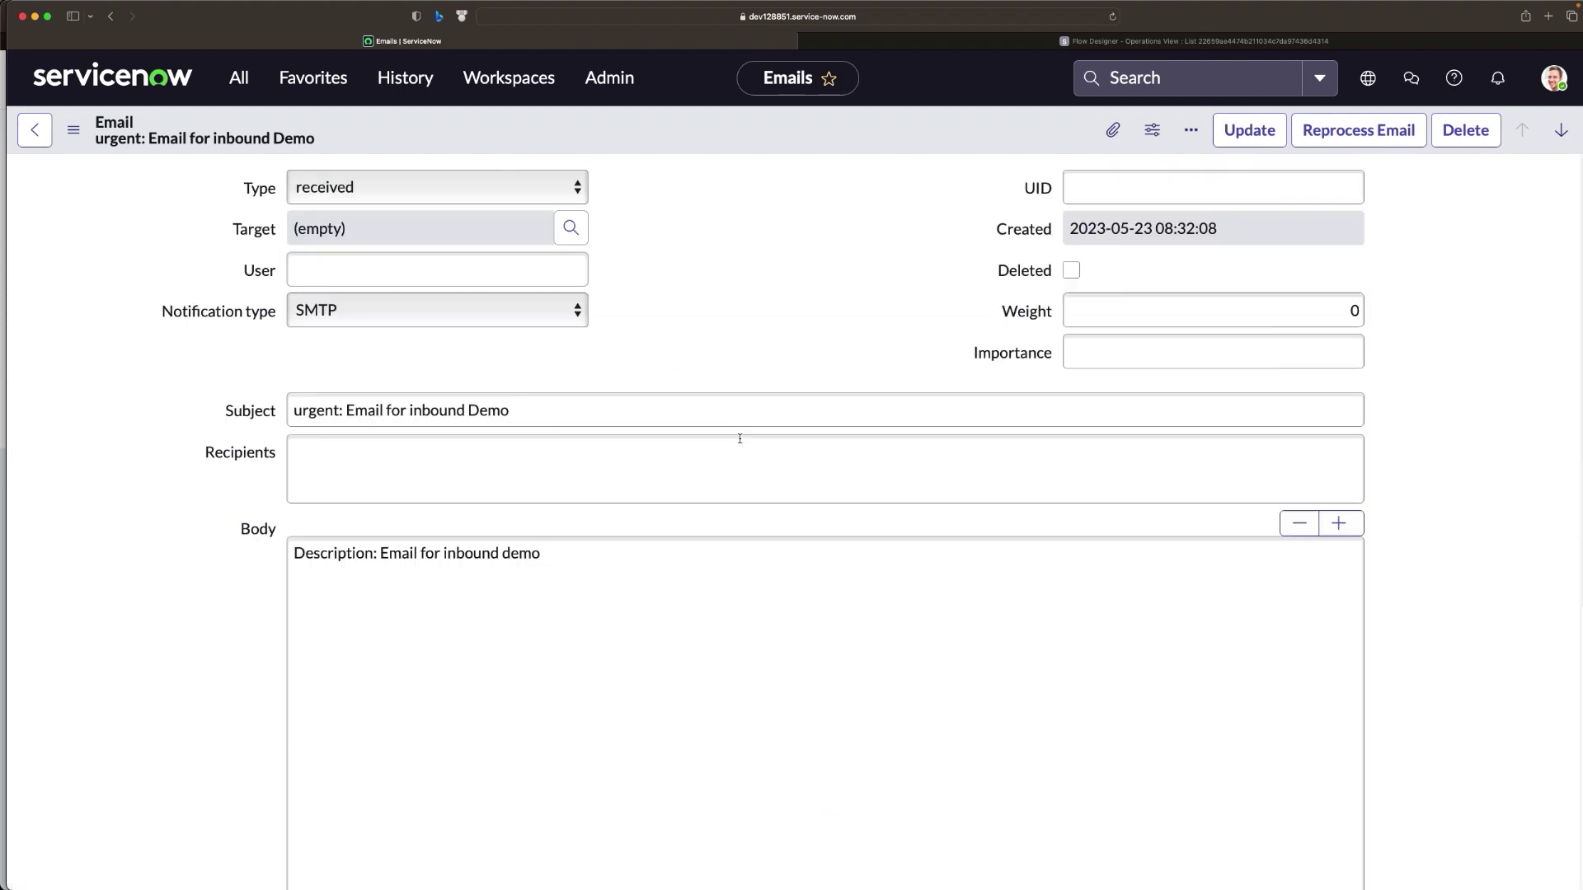
pyautogui.click(1344, 138)
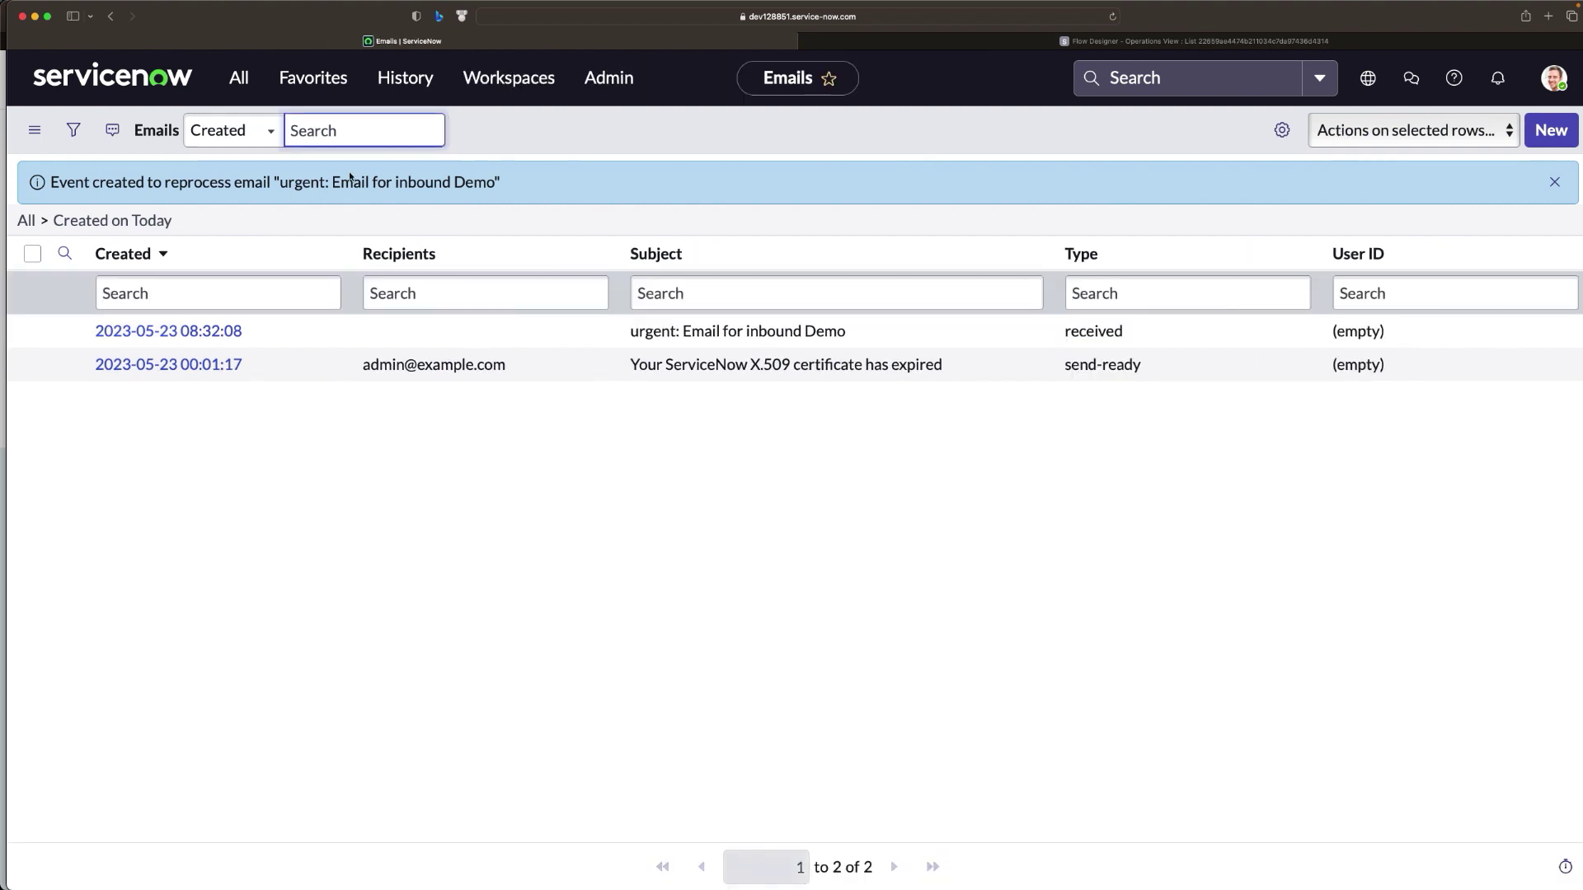
# Refresh the Inbound Email Demo executions list in Flow Designer and view the execution details of its run.
pyautogui.click(966, 41)
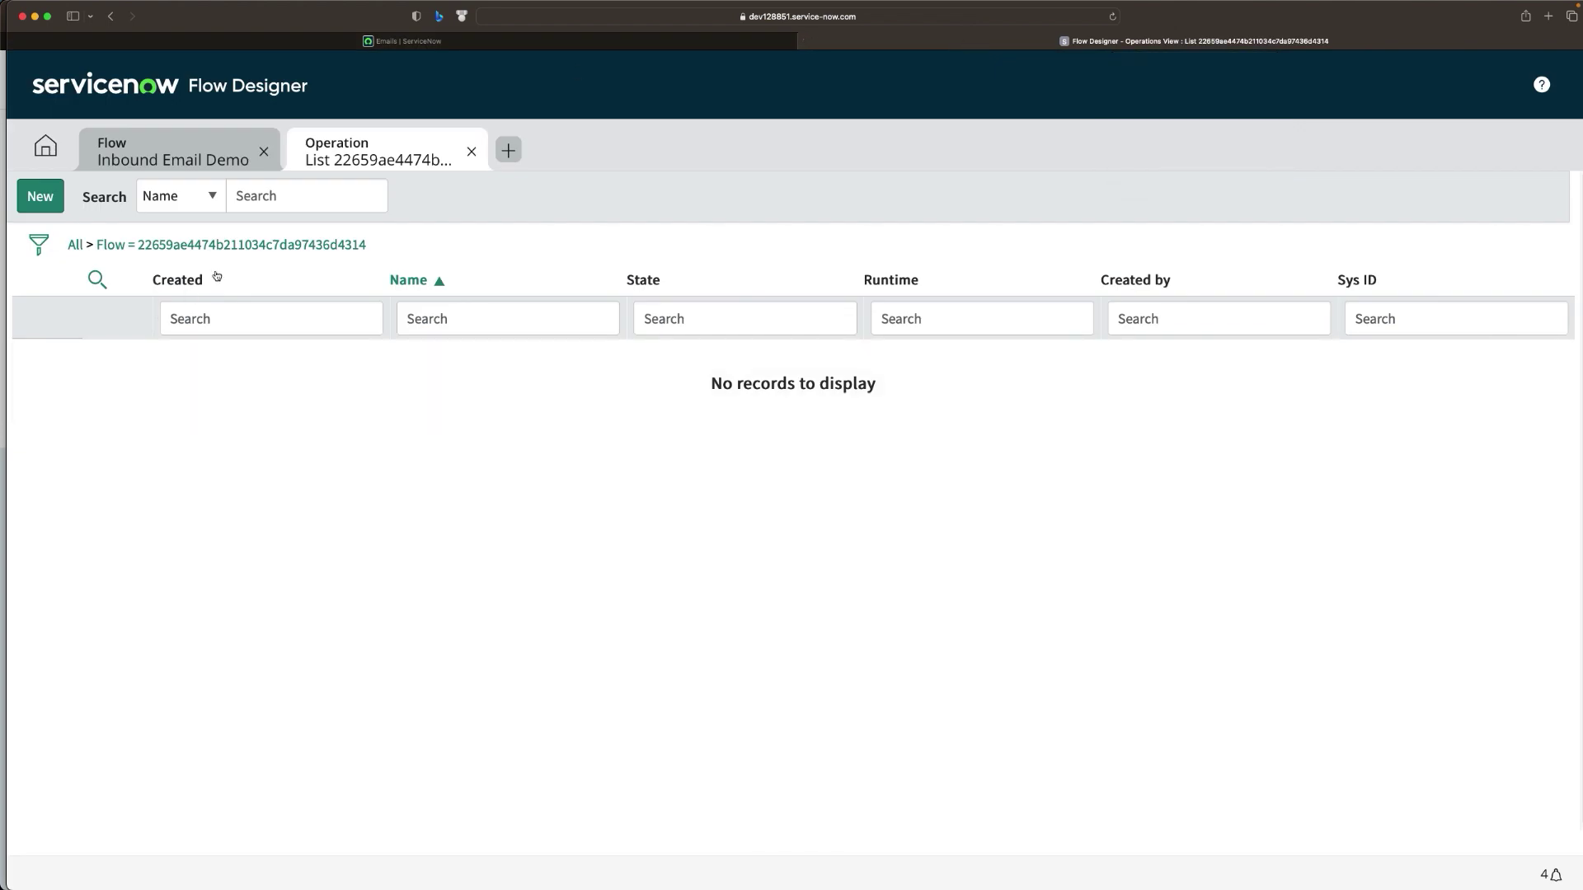
pyautogui.click(224, 247)
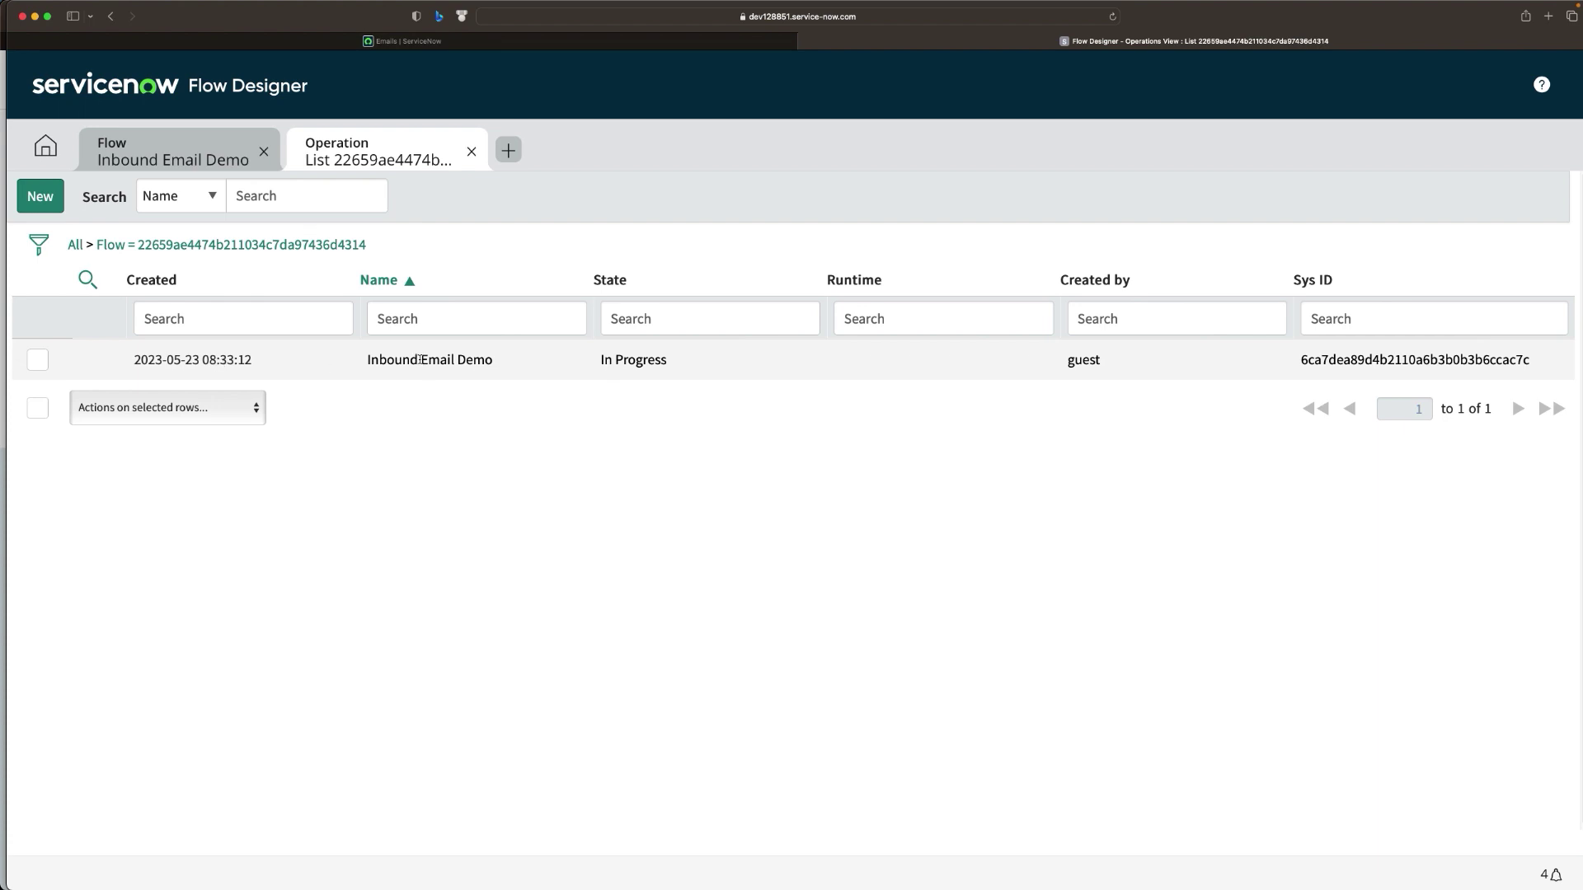
pyautogui.click(221, 360)
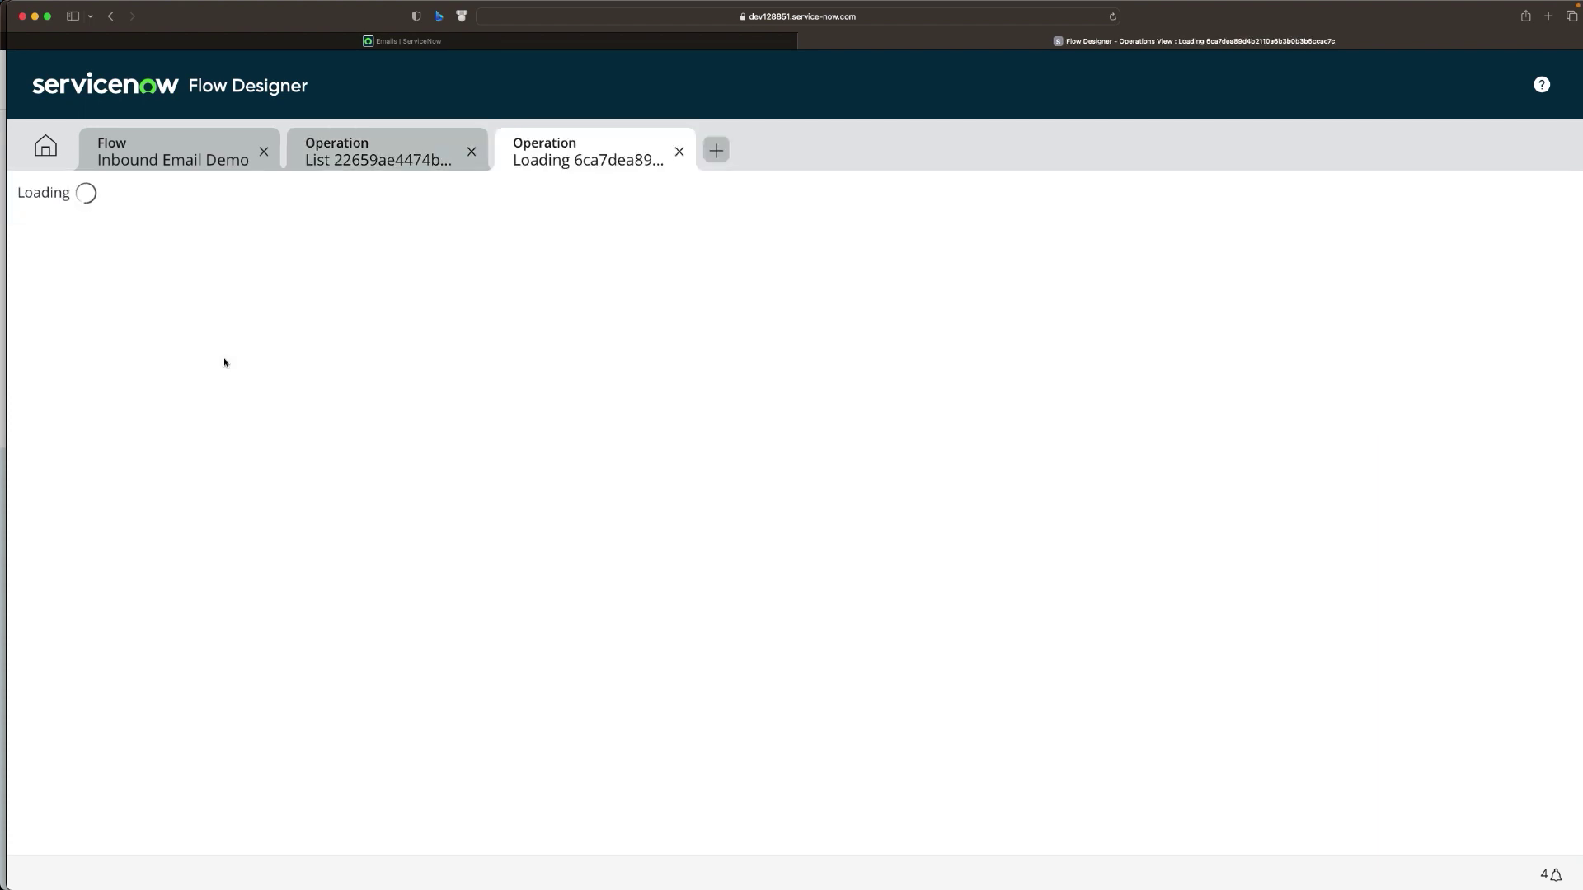
pyautogui.click(678, 151)
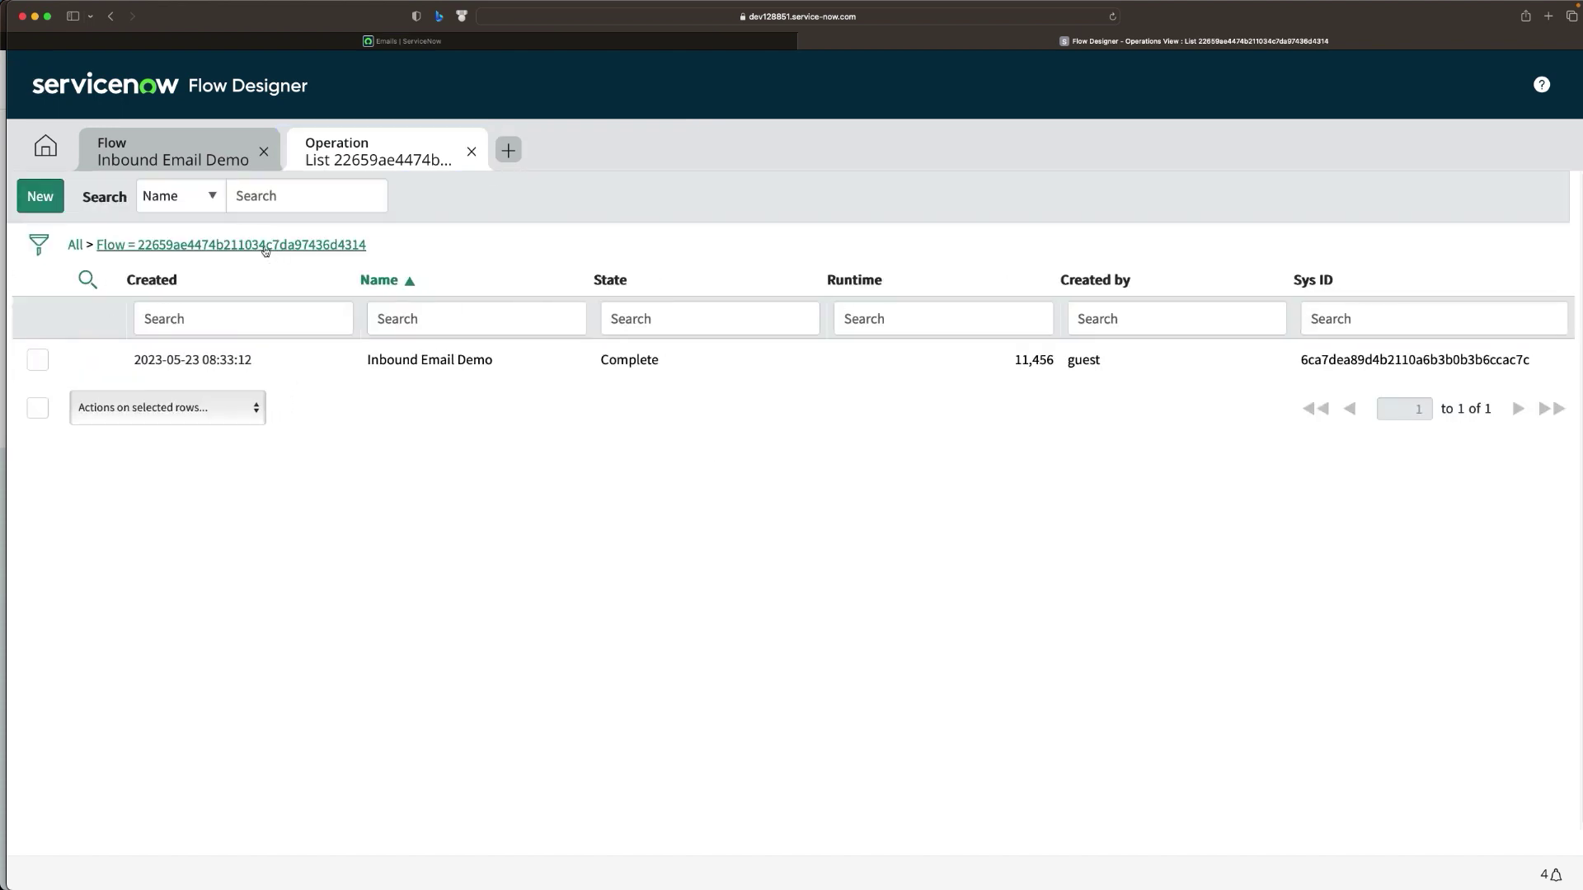
pyautogui.click(208, 359)
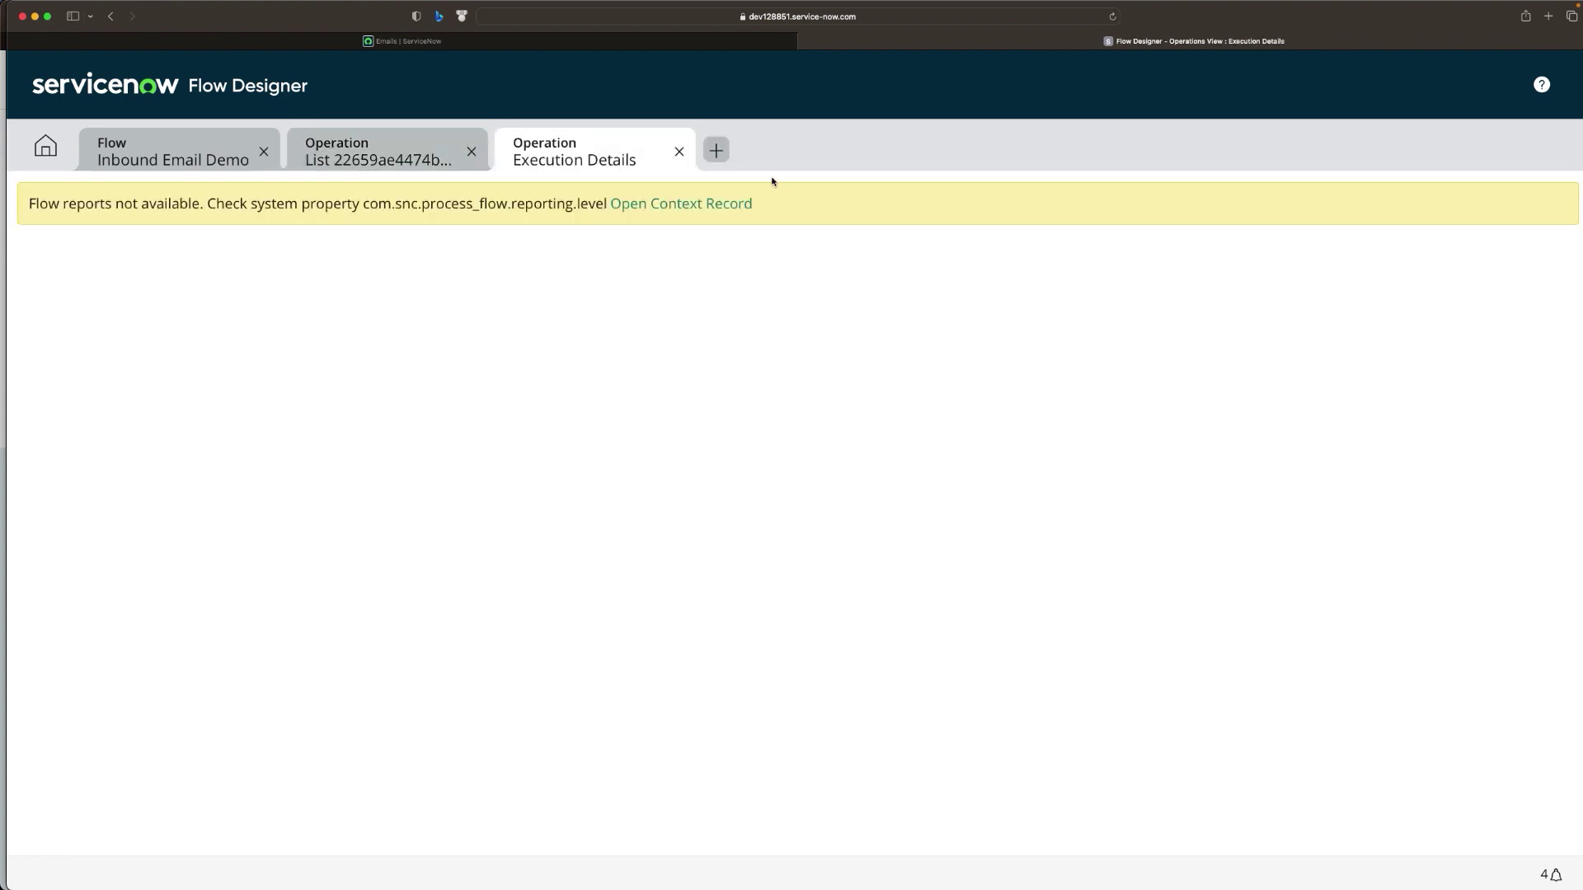
pyautogui.click(678, 150)
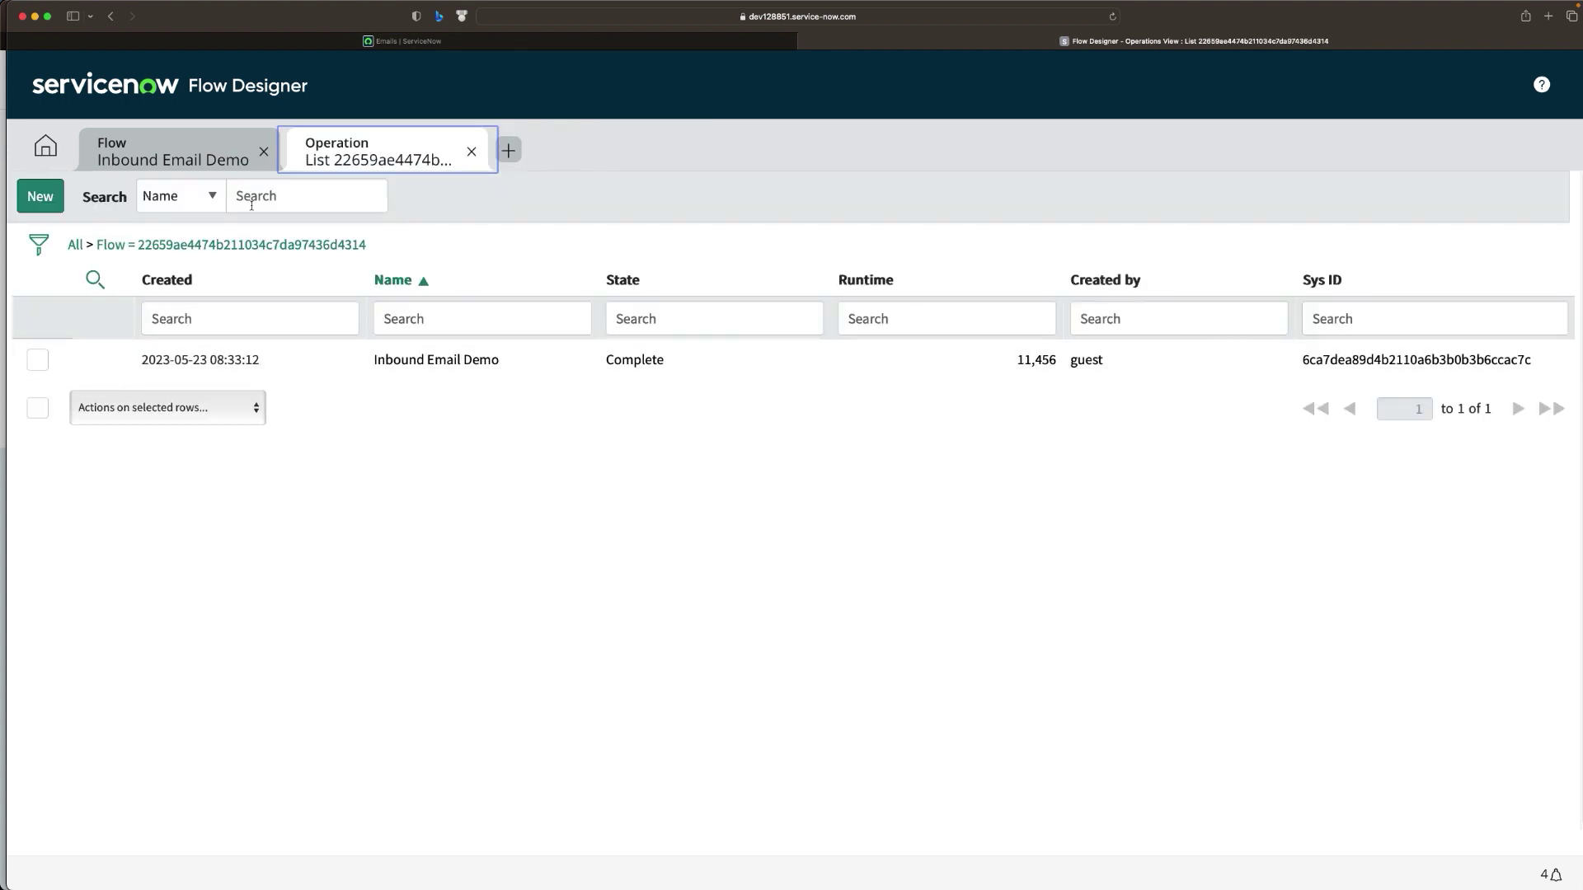
# Reopen the flow's executions list, inspect the execution details of its run, and close them.
pyautogui.click(471, 151)
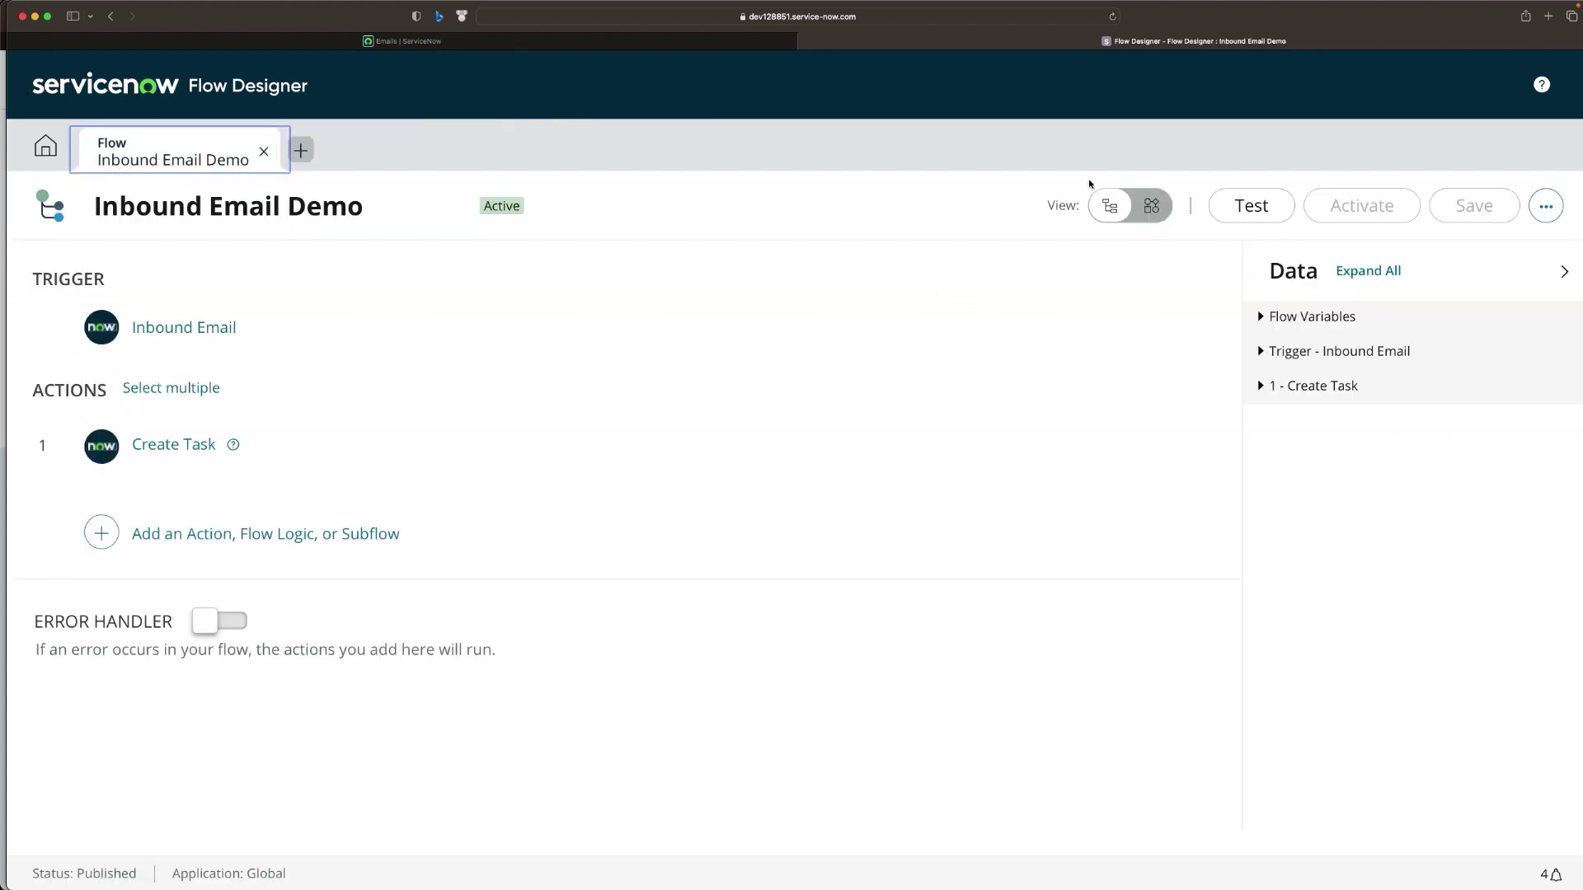
pyautogui.click(1546, 207)
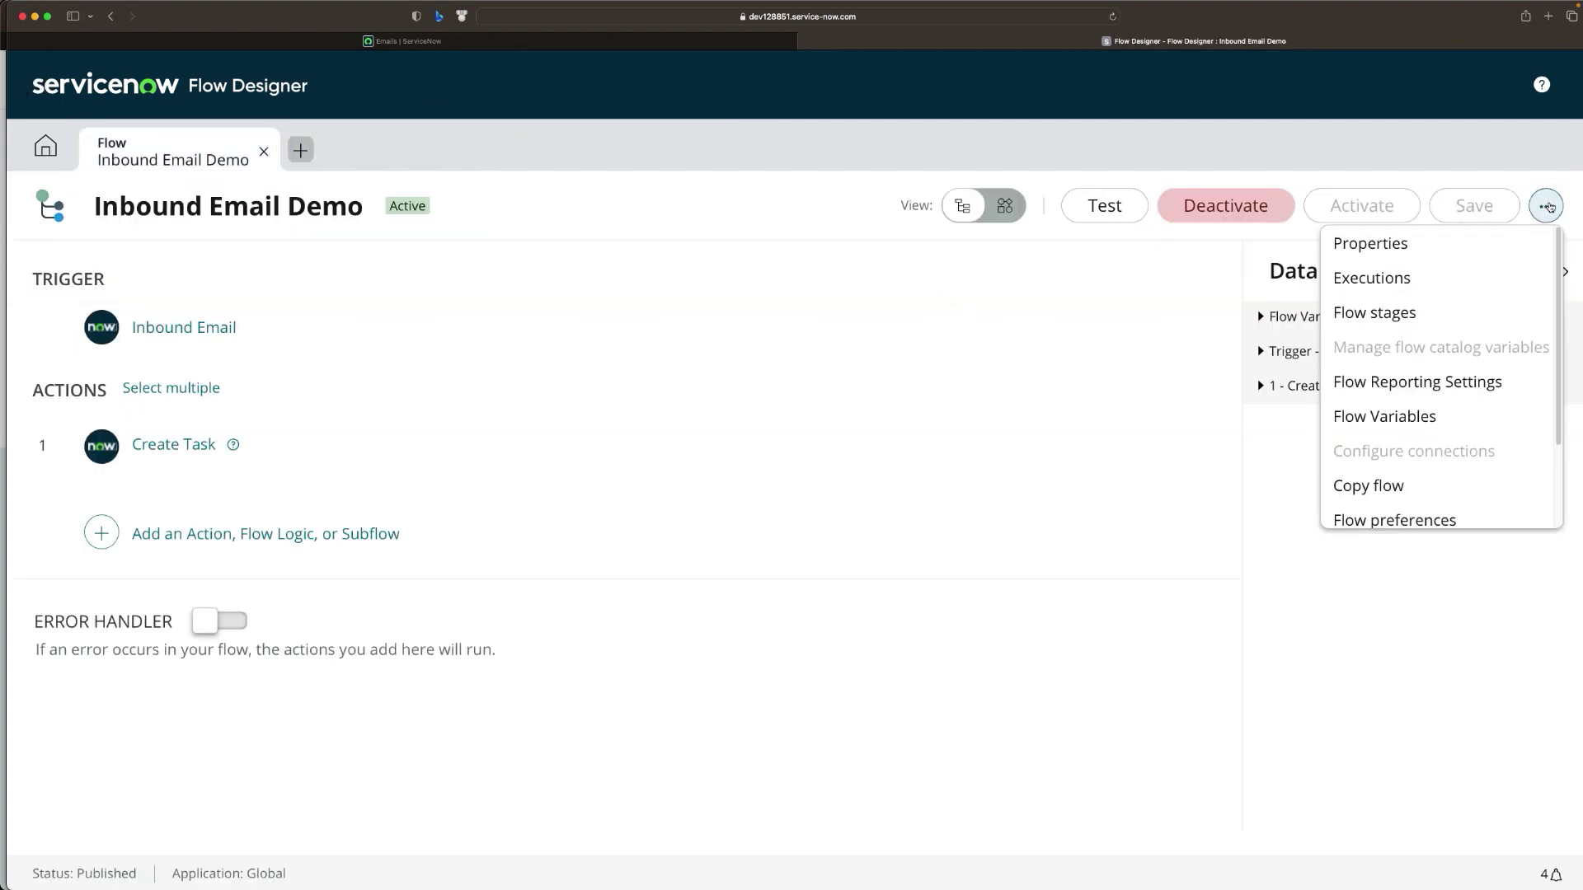
pyautogui.click(1386, 275)
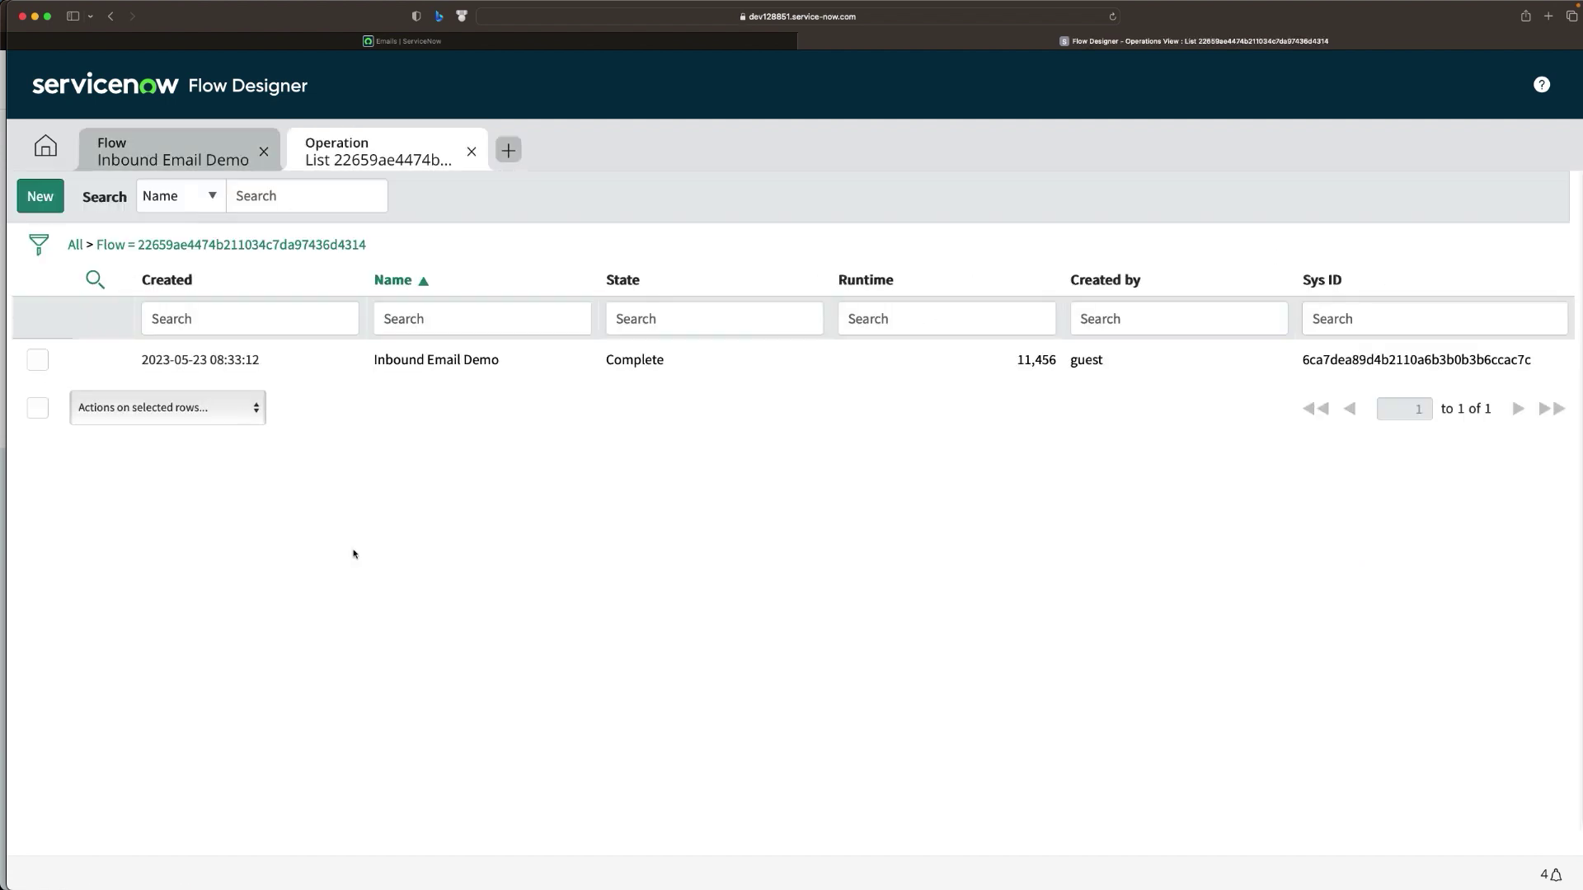
pyautogui.click(212, 361)
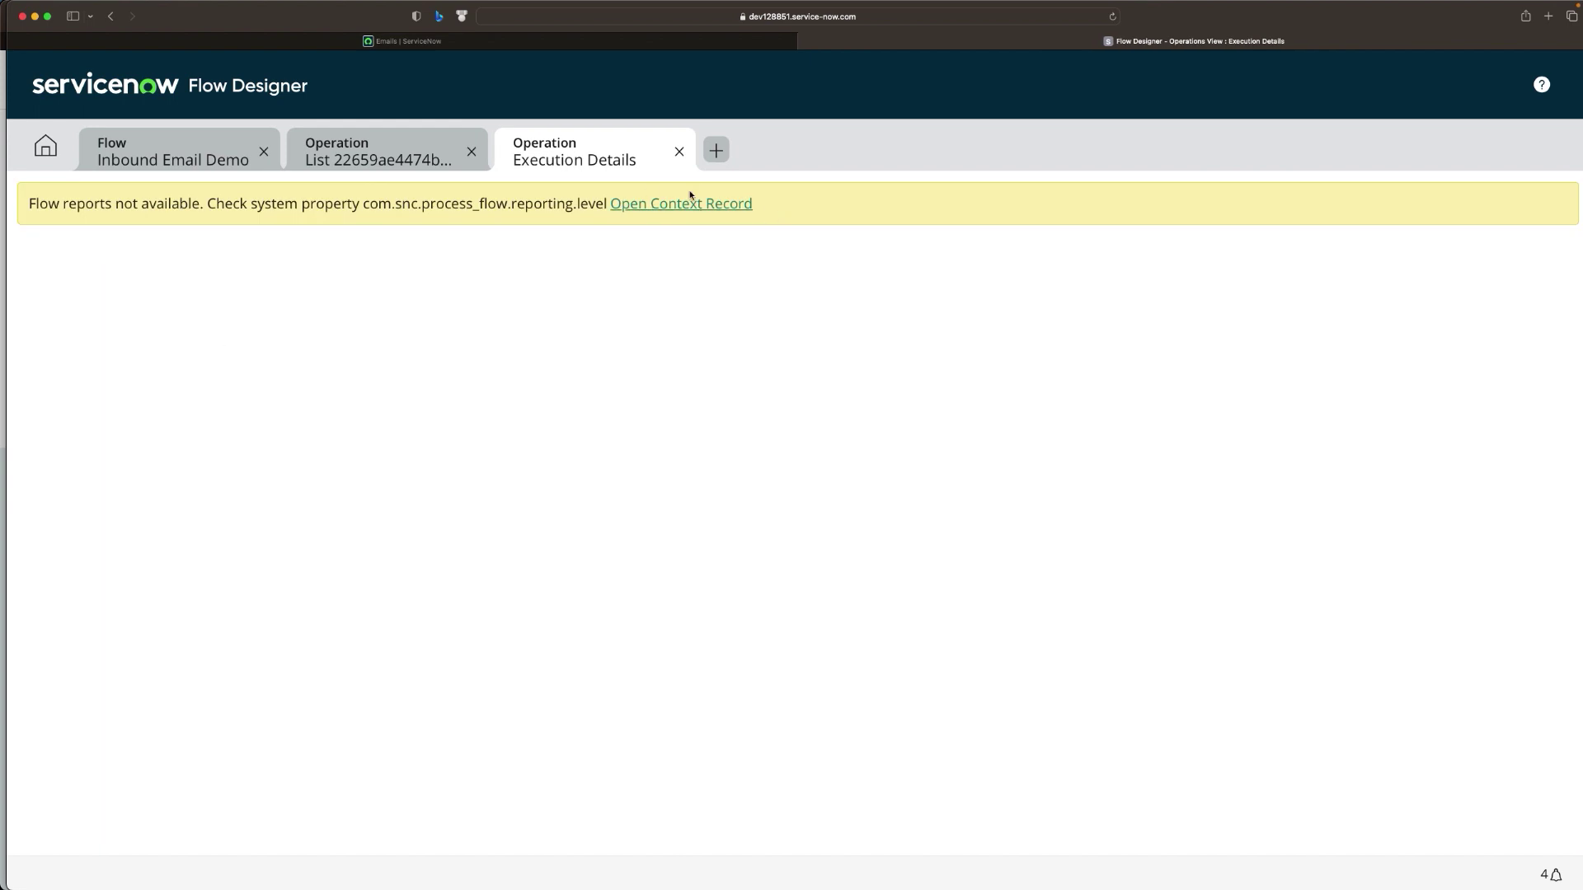
pyautogui.click(679, 152)
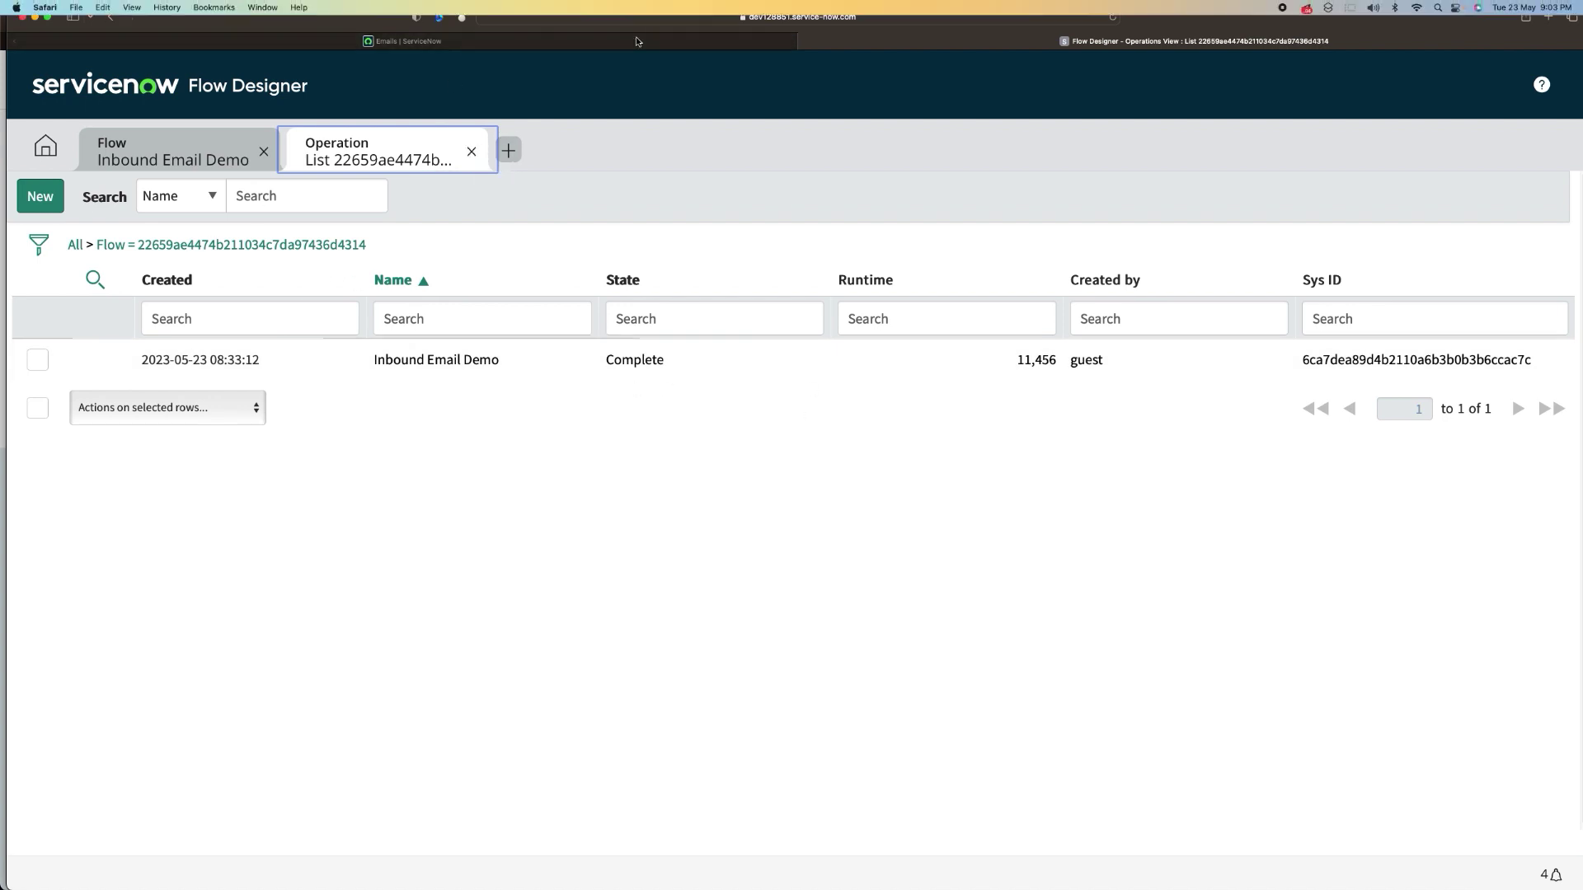
# Switch to the ServiceNow instance page and open the list of all incidents.
pyautogui.click(595, 41)
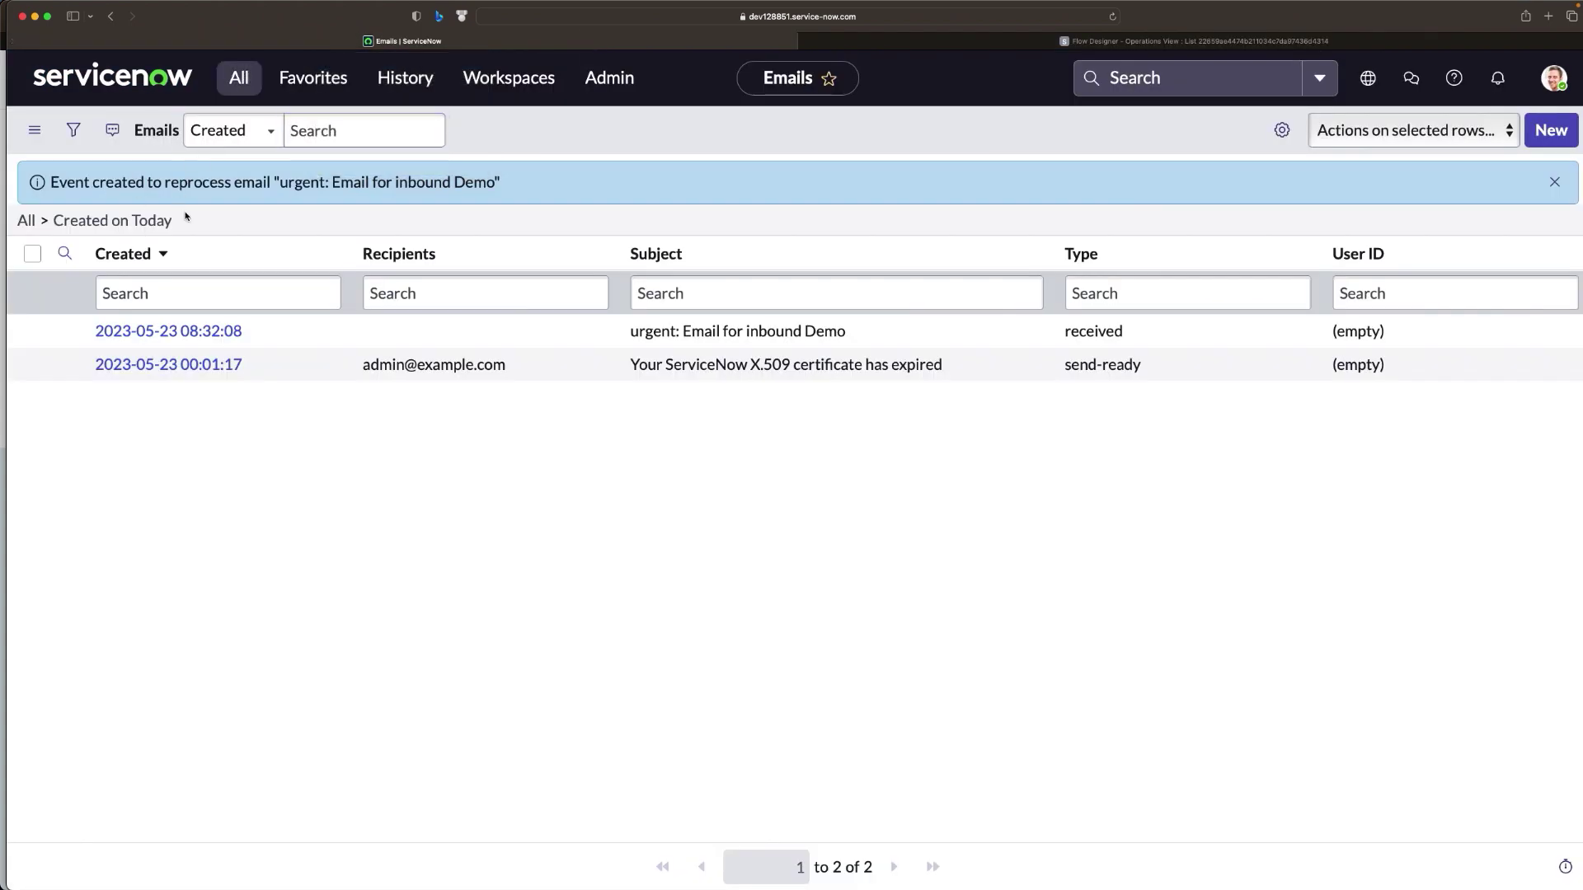
pyautogui.click(239, 78)
pyautogui.doubleClick(173, 136)
pyautogui.write('incident')
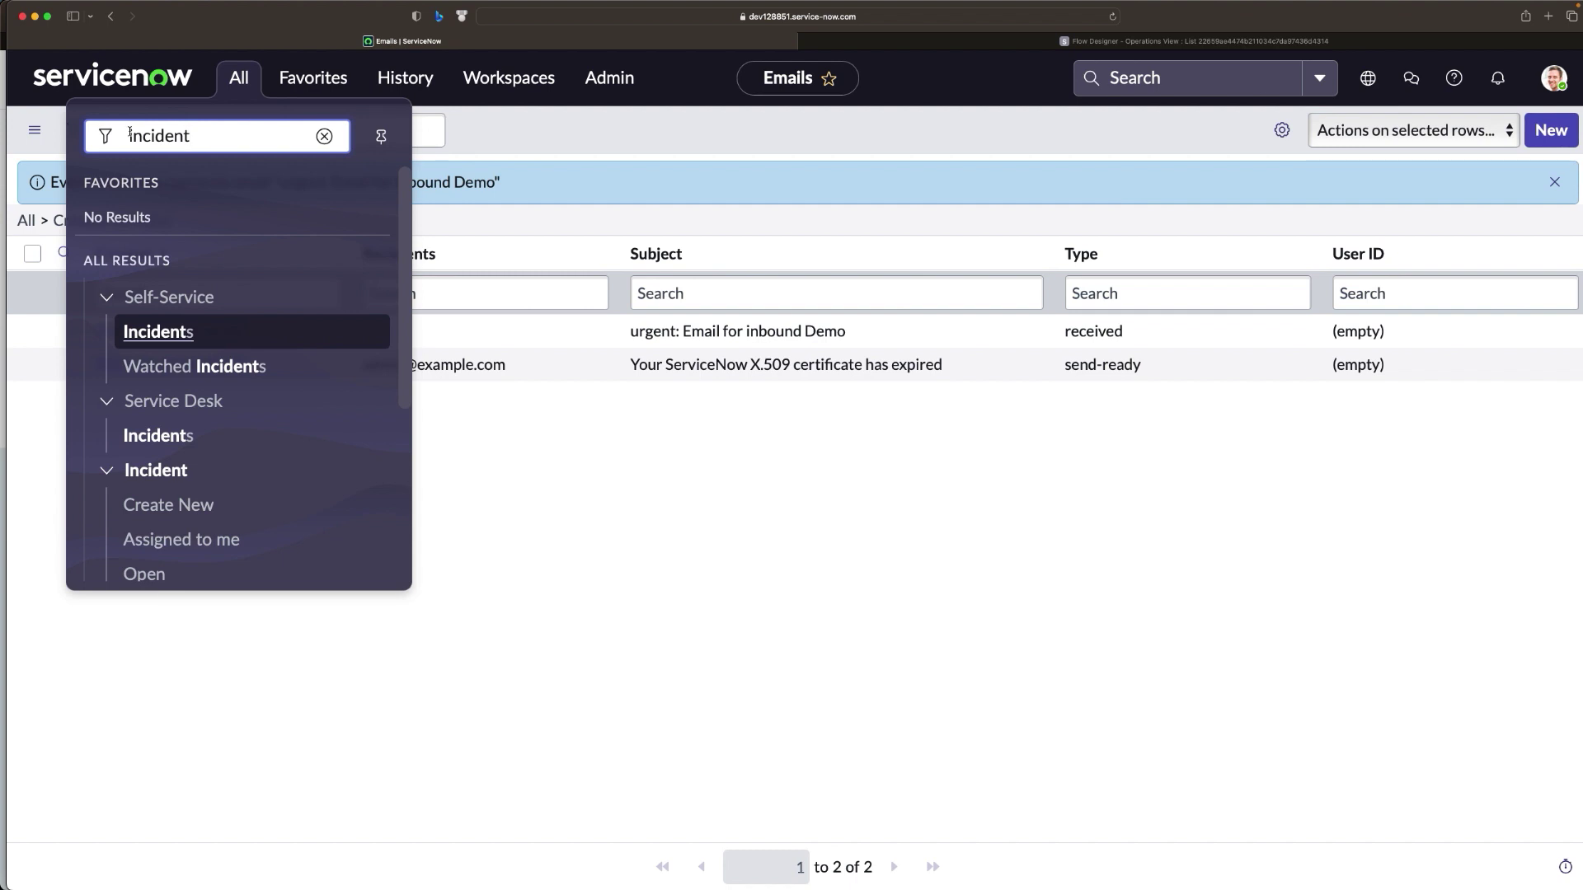
pyautogui.scroll(-3, 164, 371)
pyautogui.click(139, 452)
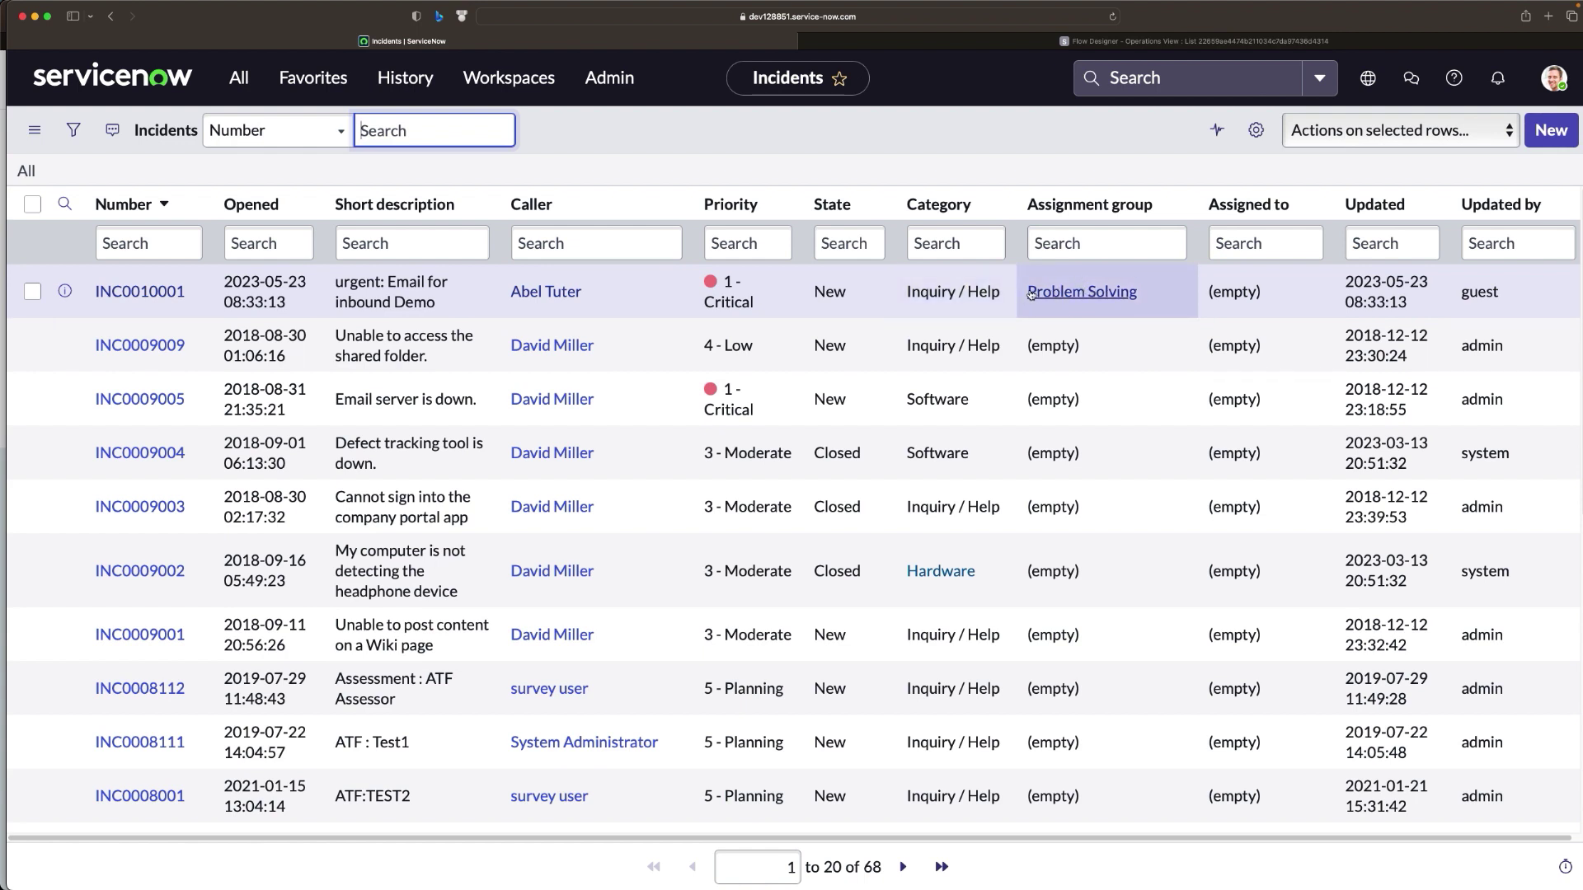
# Open the incident "urgent: Email for inbound Demo" and review its fields, dismissing the pop-up message.
pyautogui.click(141, 294)
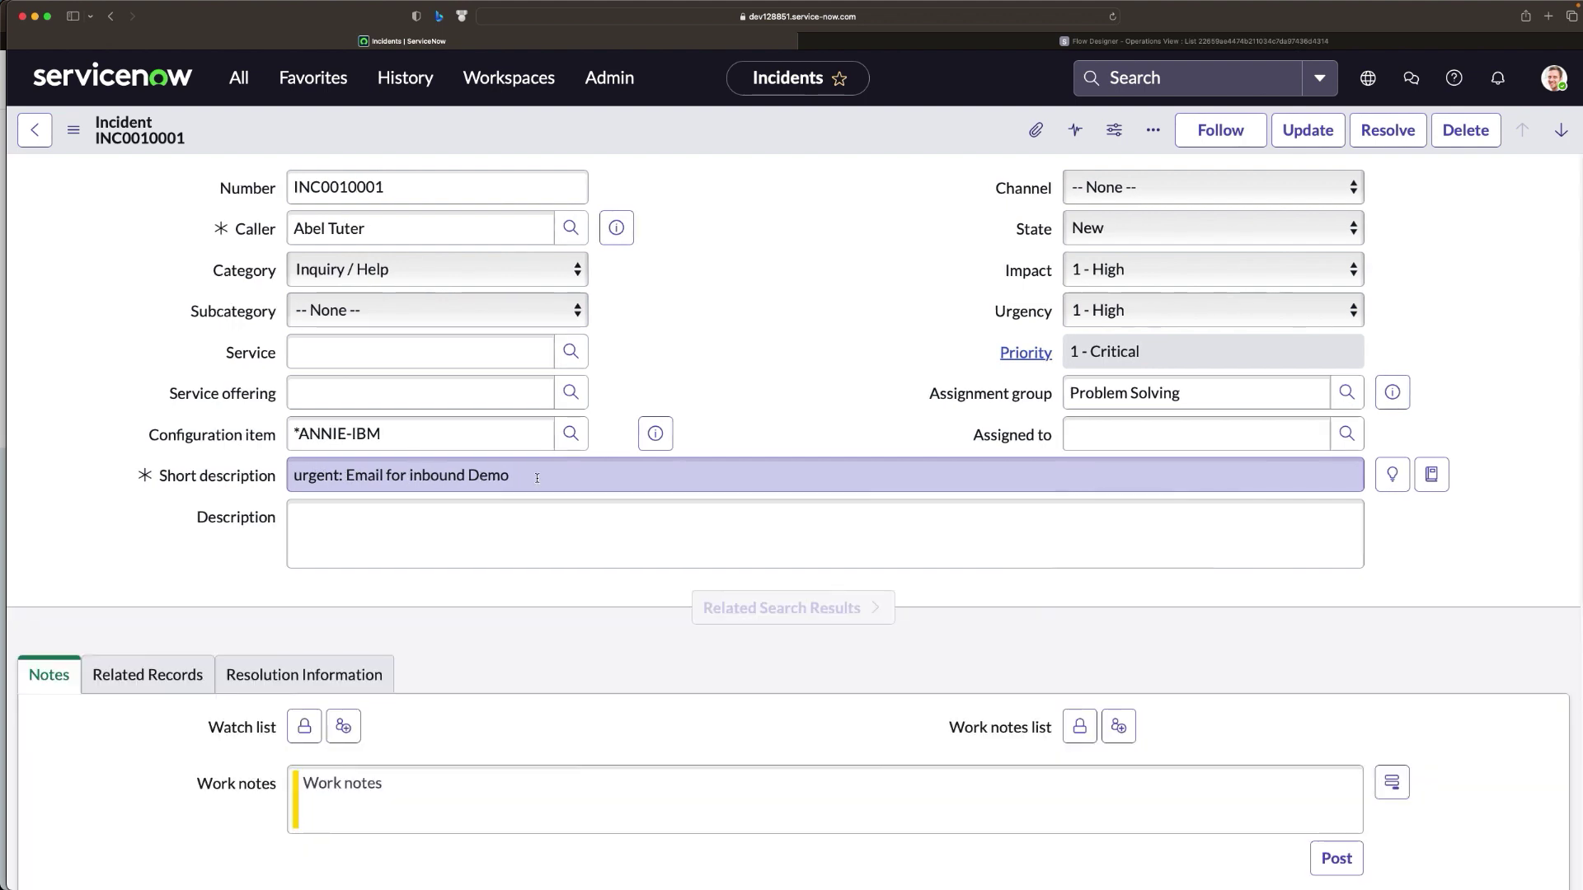
pyautogui.click(388, 531)
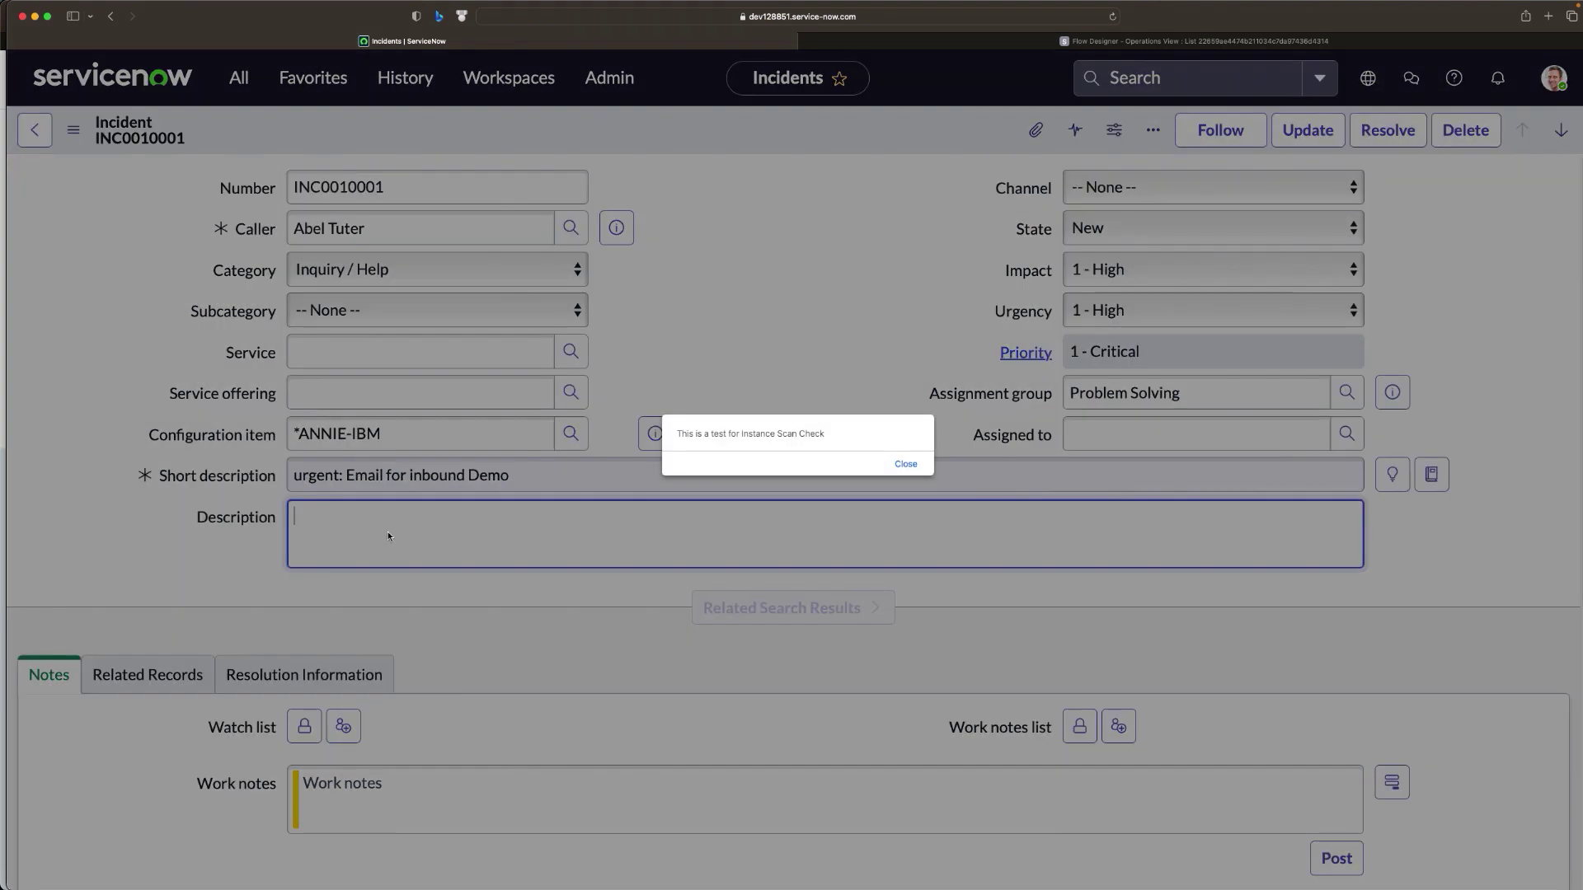
pyautogui.click(910, 465)
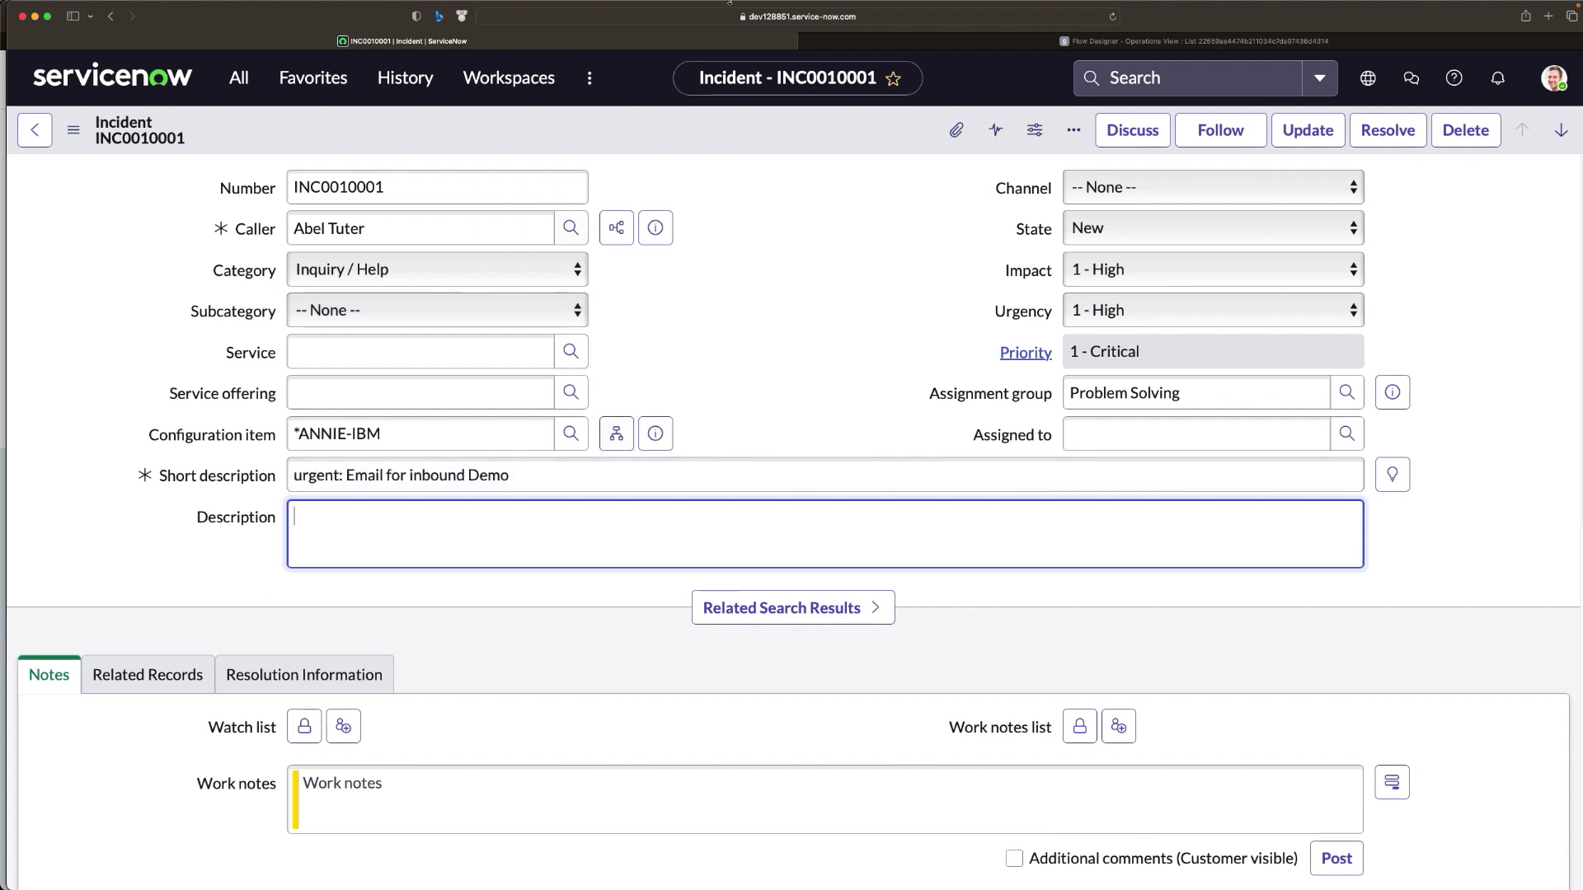
# Return to the Emails list under System Logs and open the received email "urgent: Email for inbound Demo".
pyautogui.click(1100, 46)
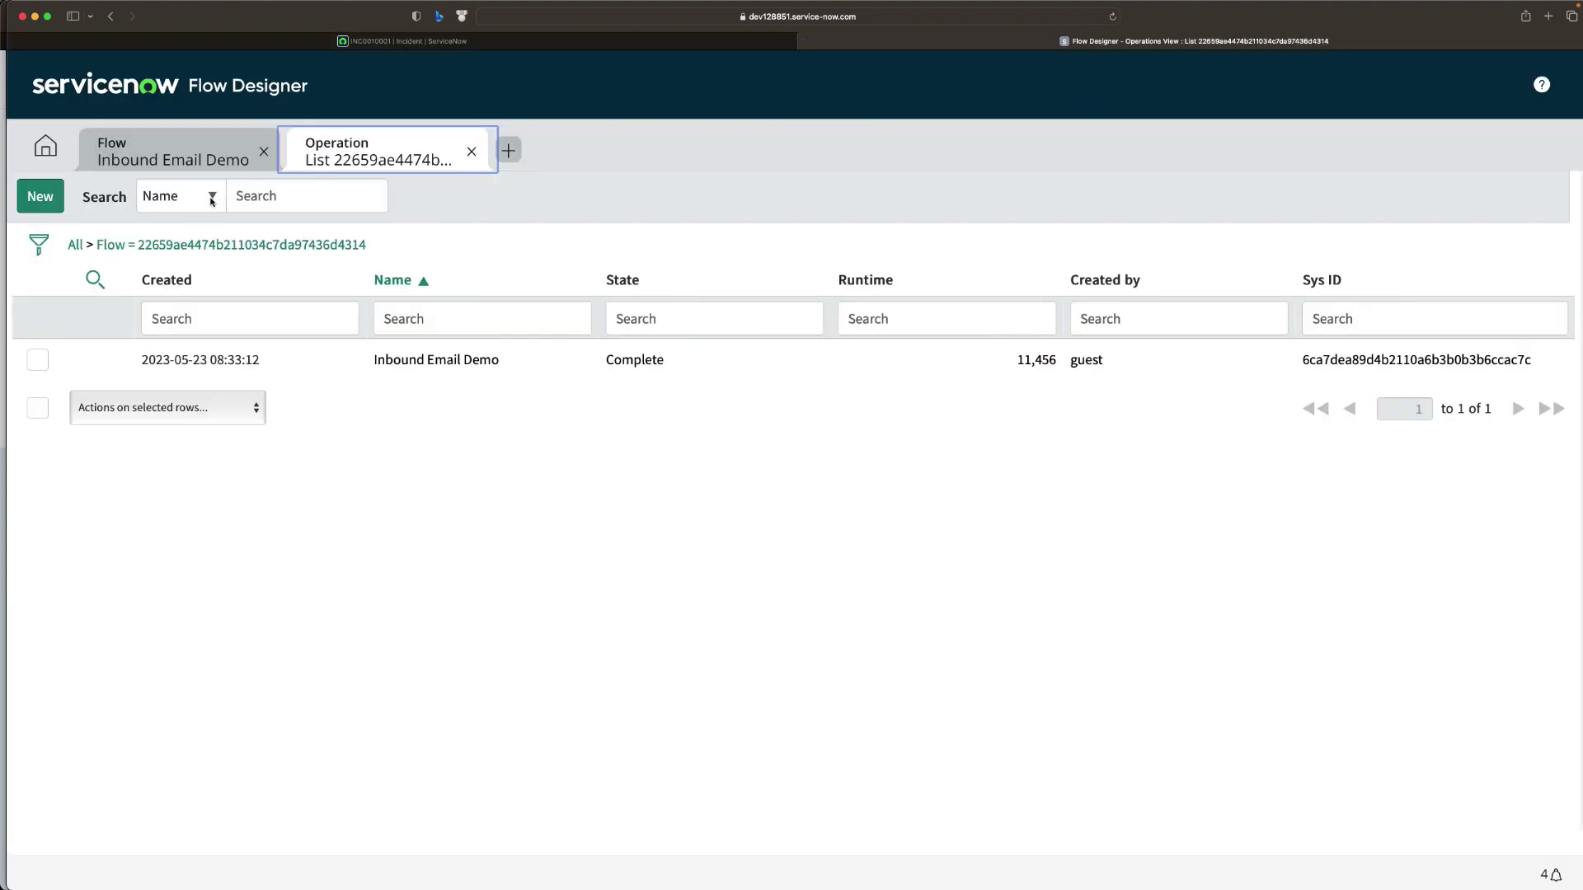
pyautogui.click(577, 41)
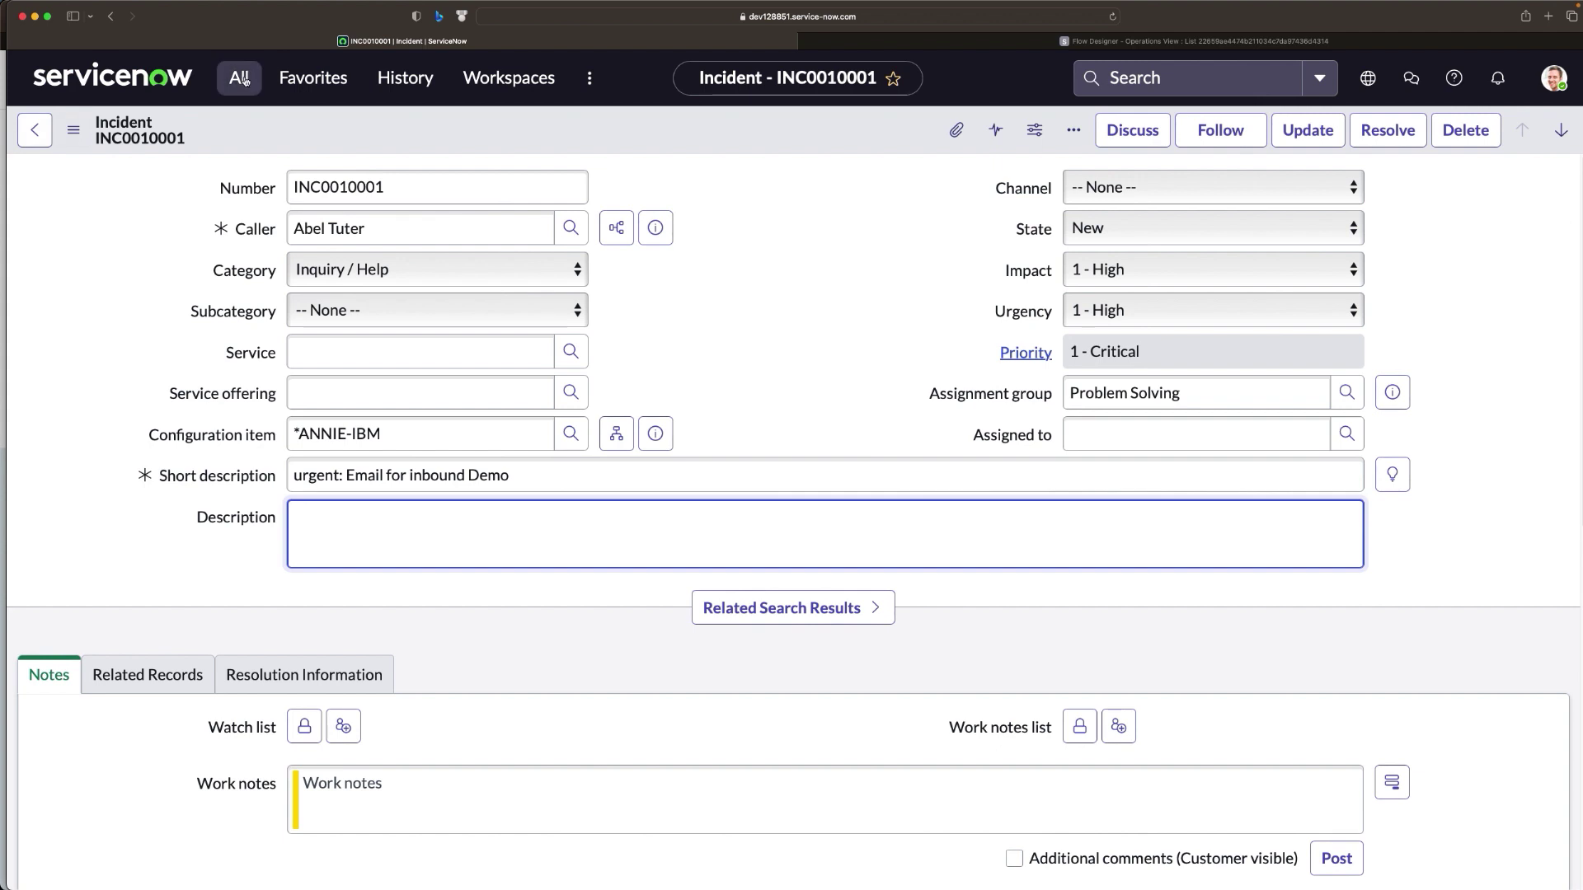
pyautogui.click(239, 78)
pyautogui.press('super+a')
pyautogui.write('emails')
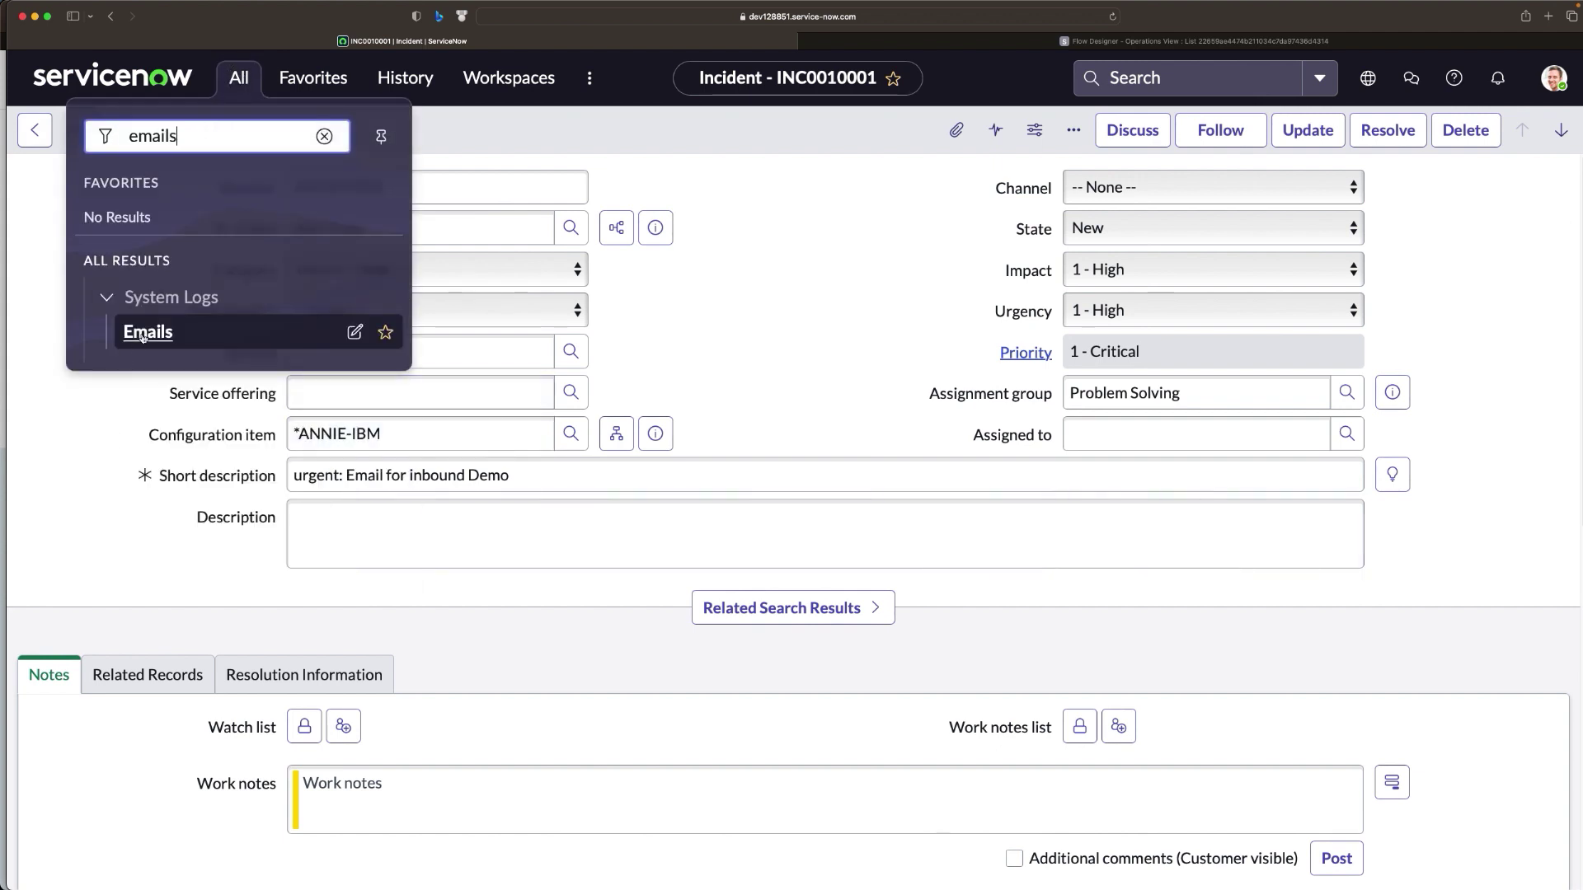
pyautogui.click(142, 333)
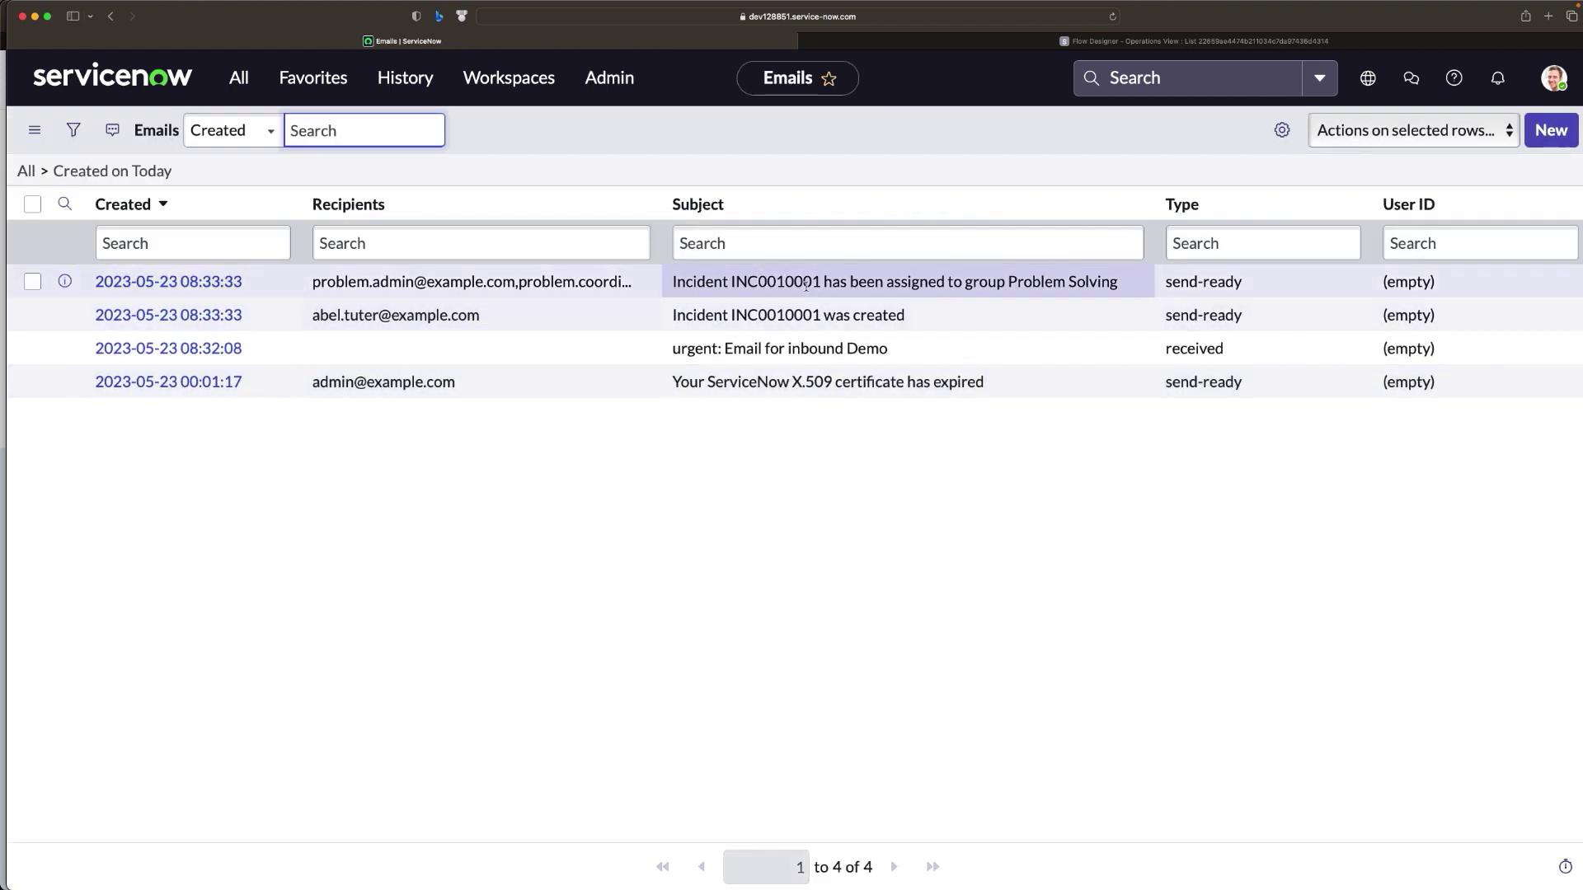
pyautogui.click(167, 351)
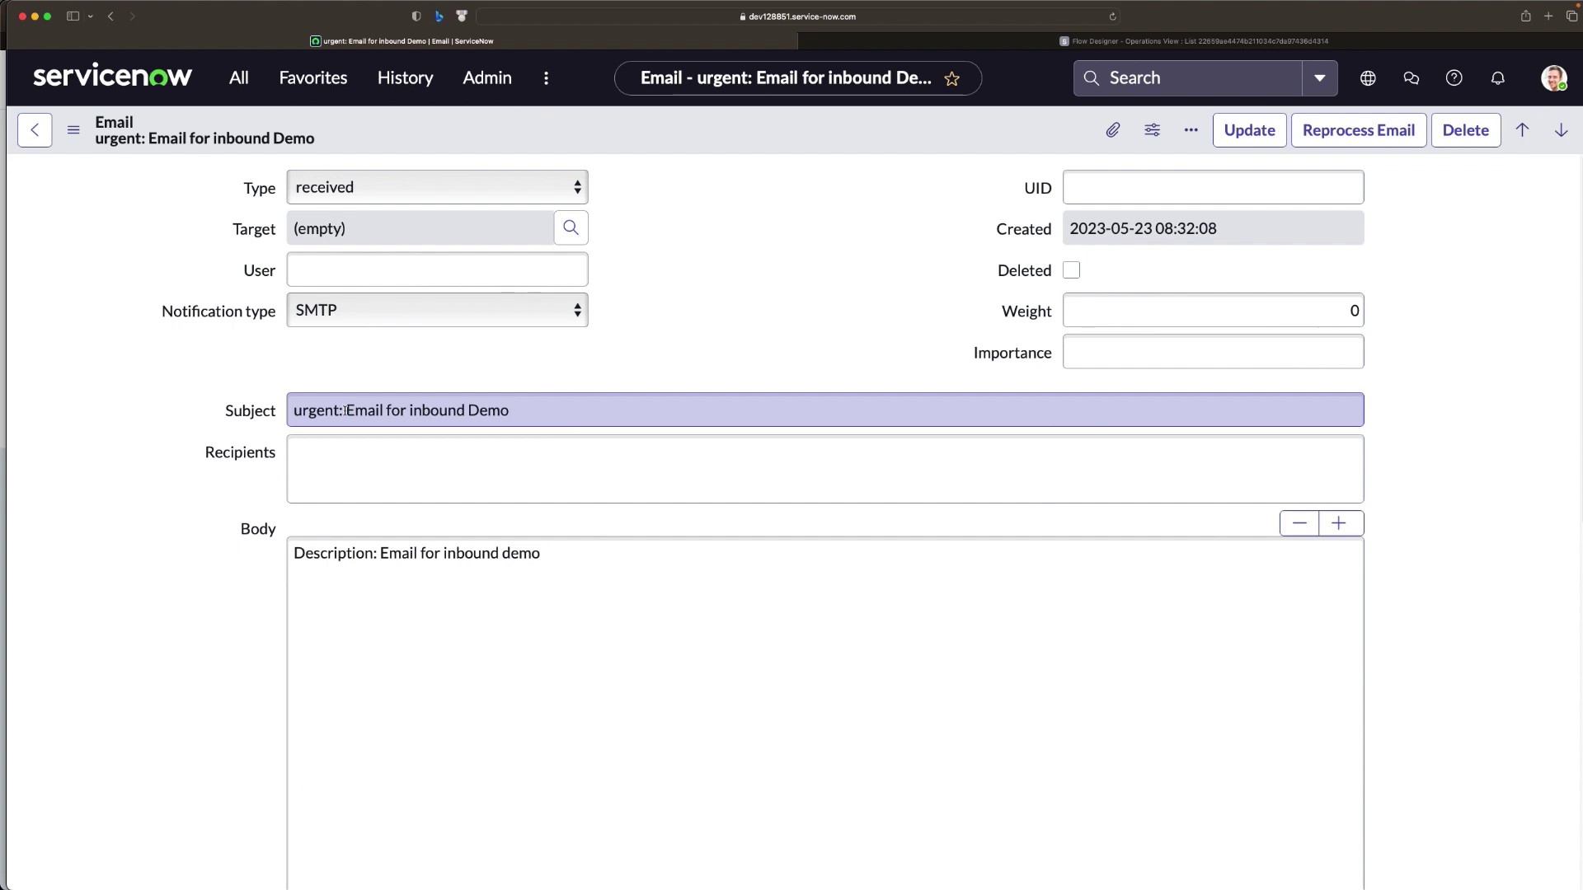
# Change the email's subject to "Email for inbound Demo", save the record, and reprocess the email.
pyautogui.moveTo(345, 410); pyautogui.dragTo(283, 407)
pyautogui.press('BackSpace')
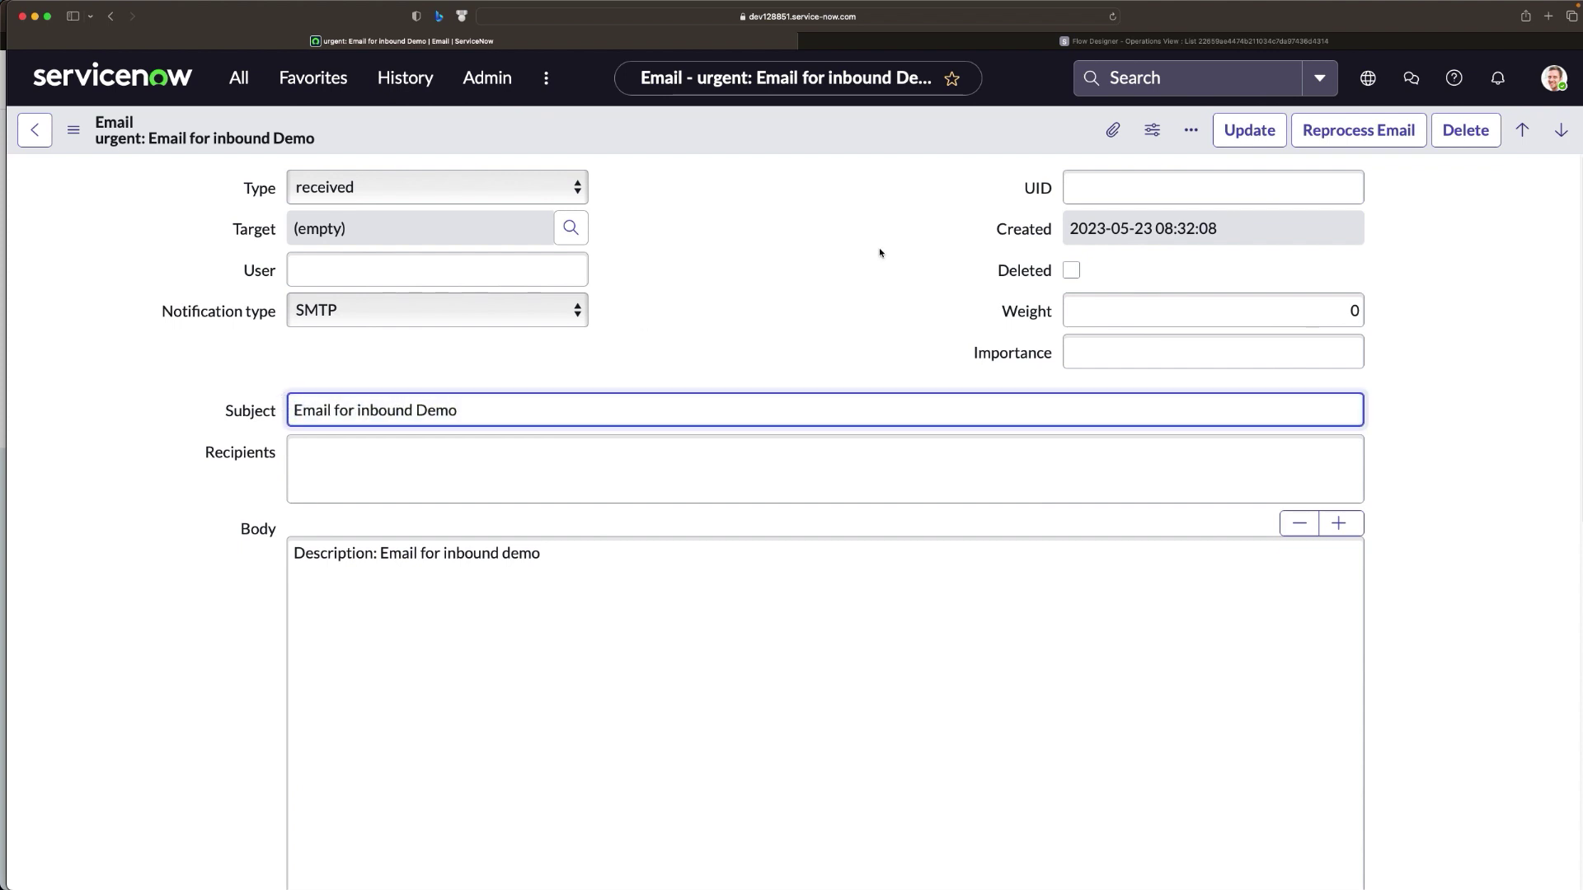
pyautogui.rightClick(756, 123)
pyautogui.click(799, 151)
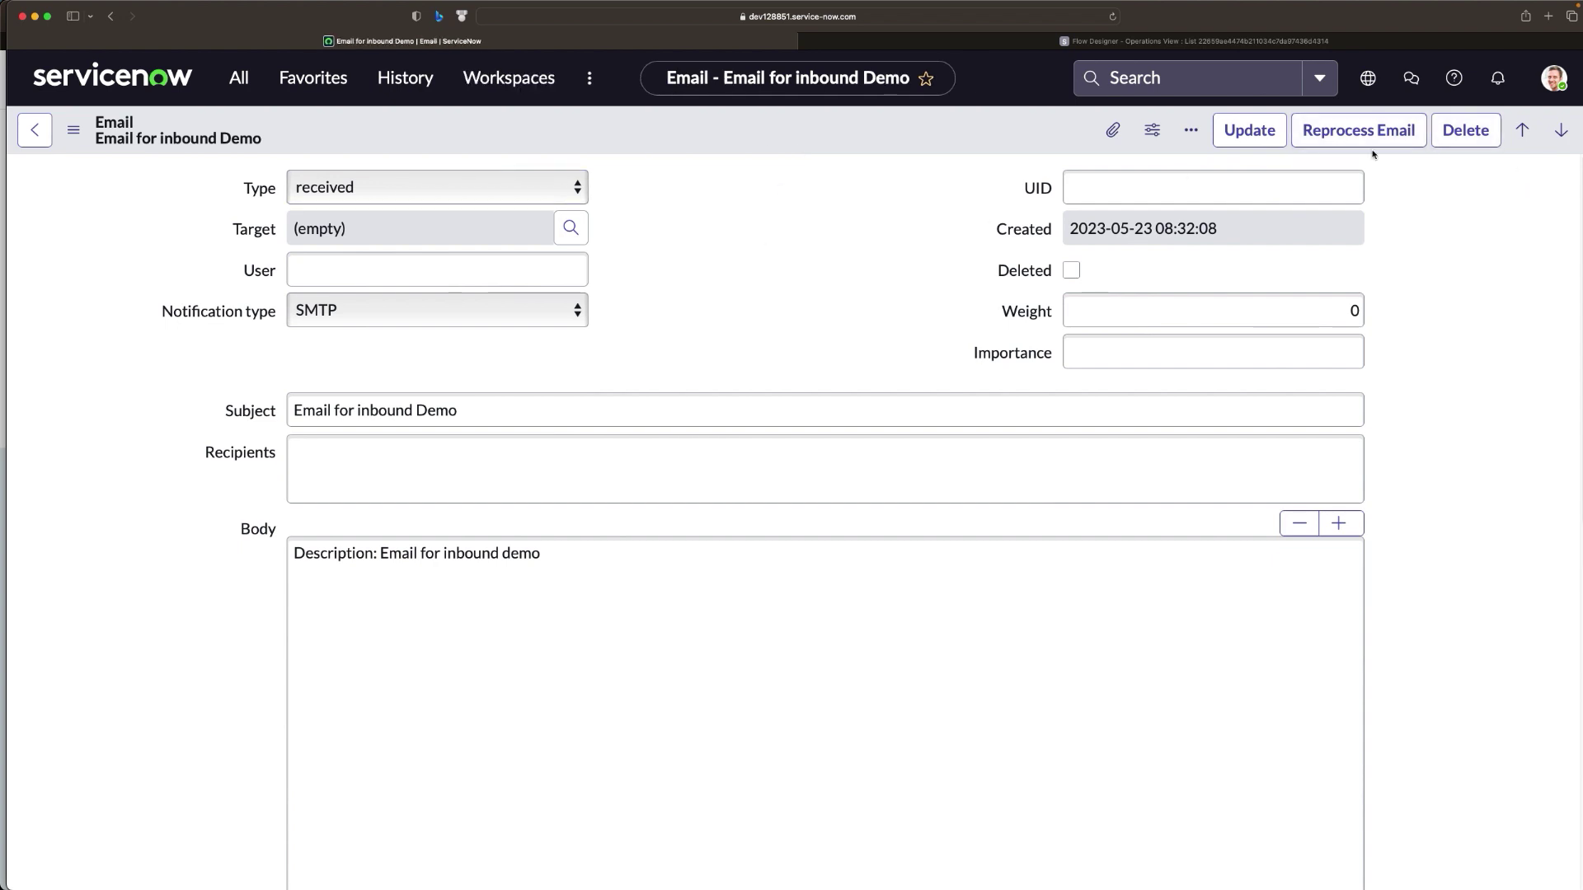
pyautogui.click(1344, 131)
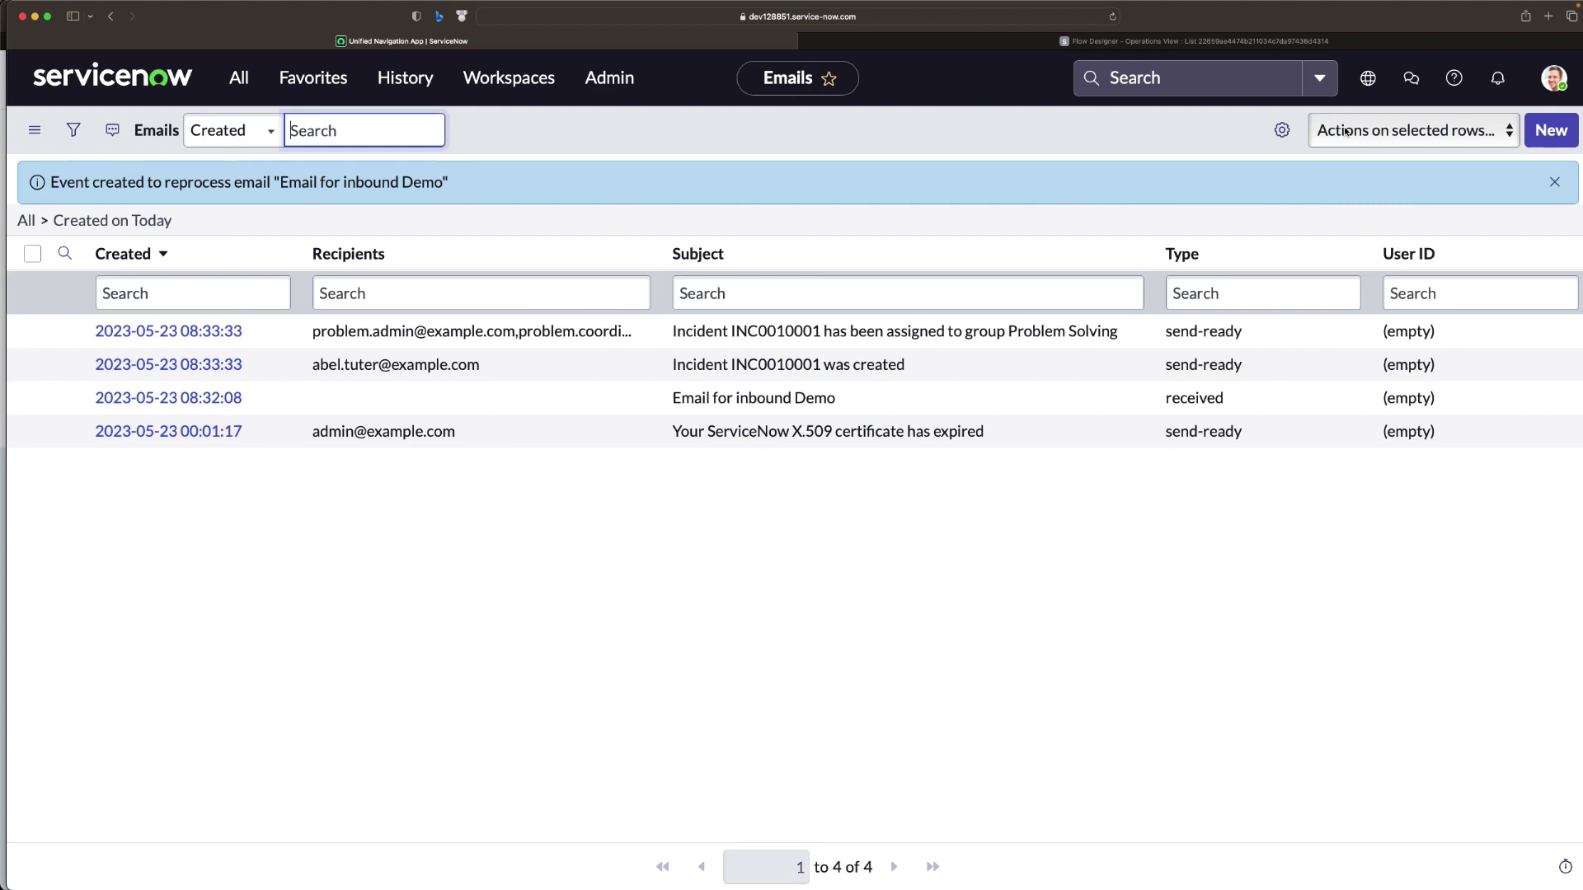
# Go back to Flow Designer and reopen the Inbound Email Demo executions list to check for a new run.
pyautogui.click(1193, 42)
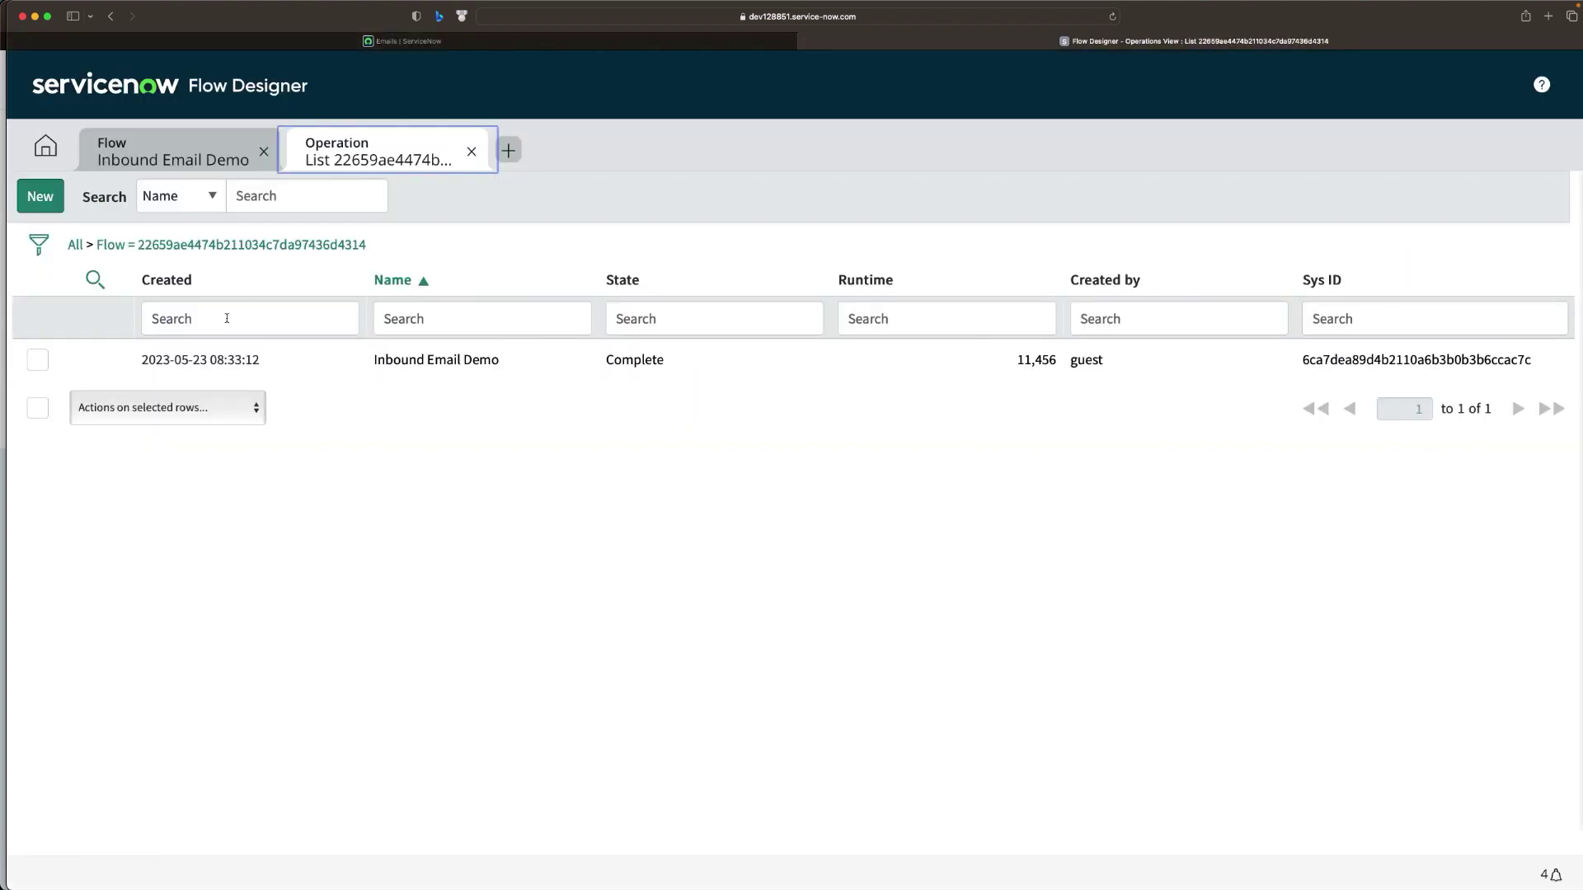
pyautogui.click(242, 249)
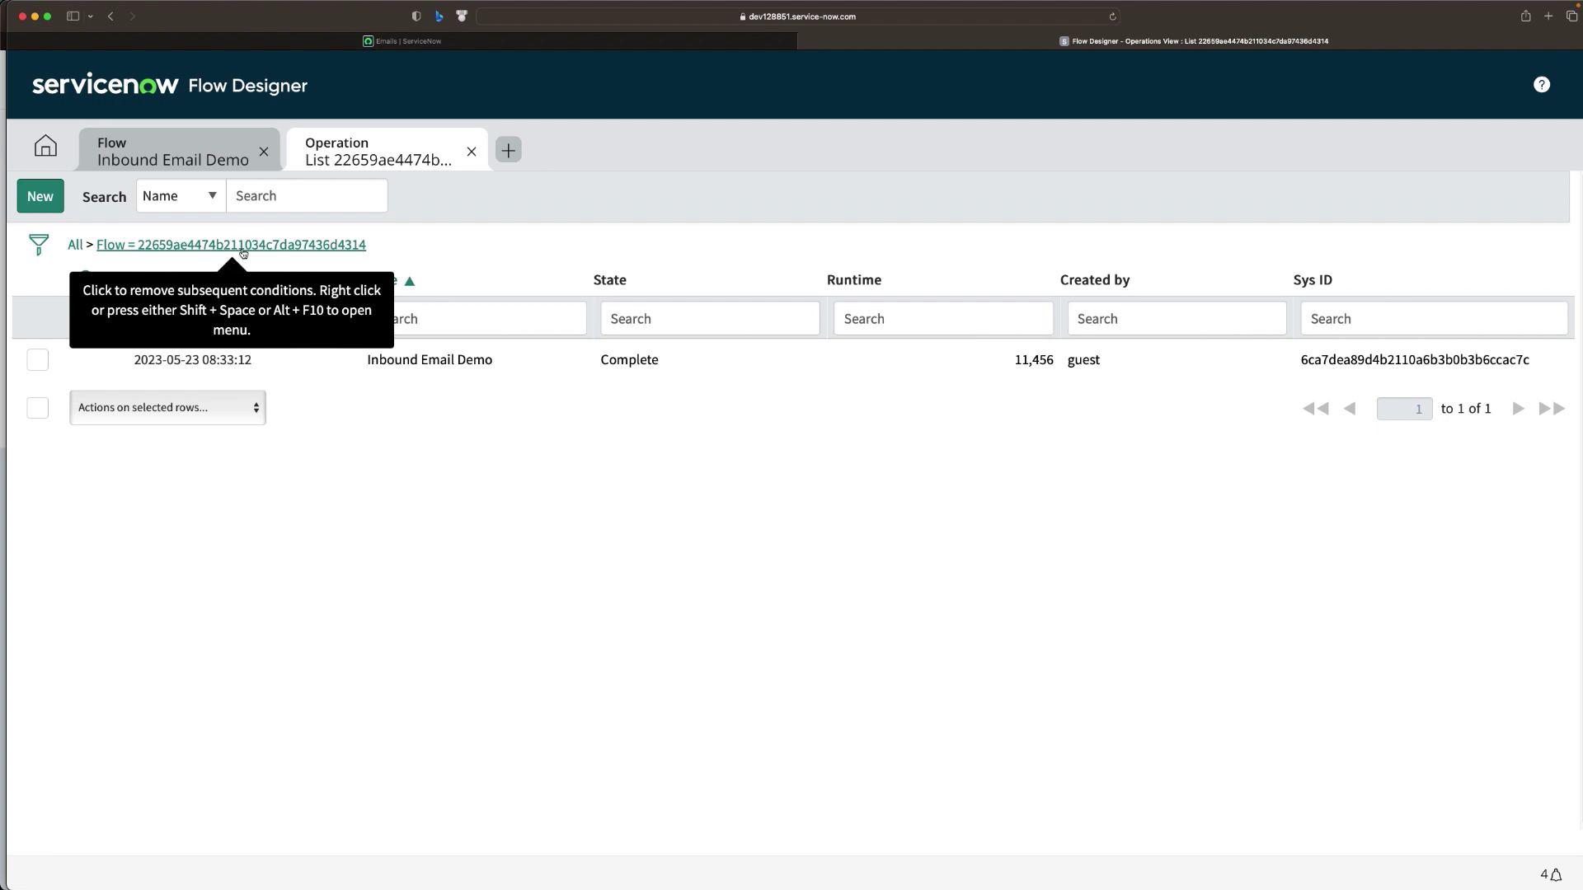
pyautogui.click(471, 150)
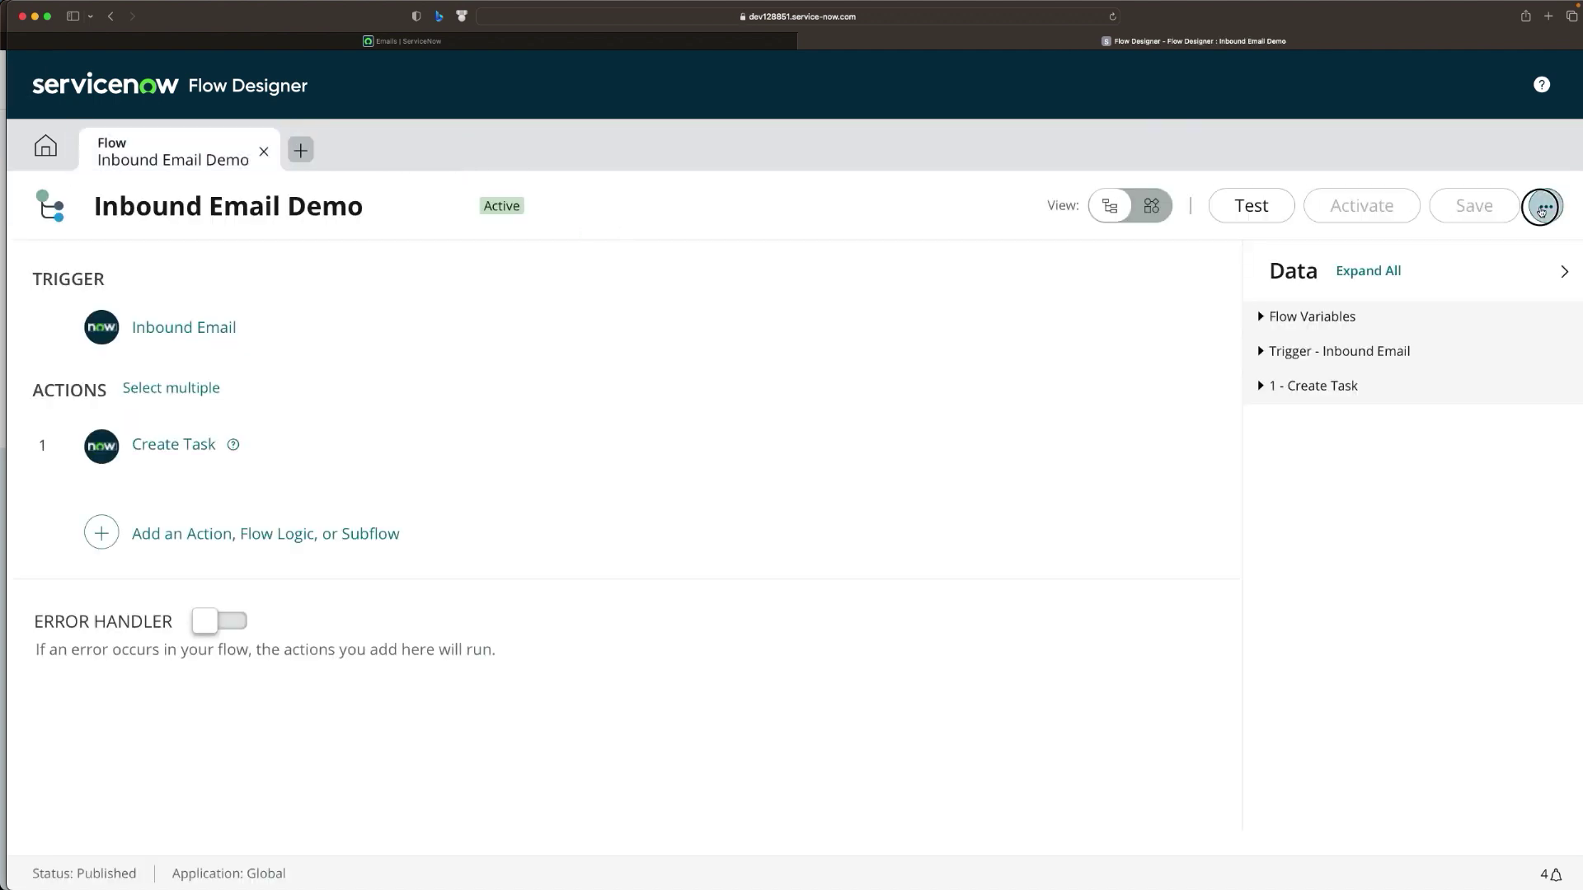
pyautogui.click(1545, 206)
pyautogui.click(1362, 281)
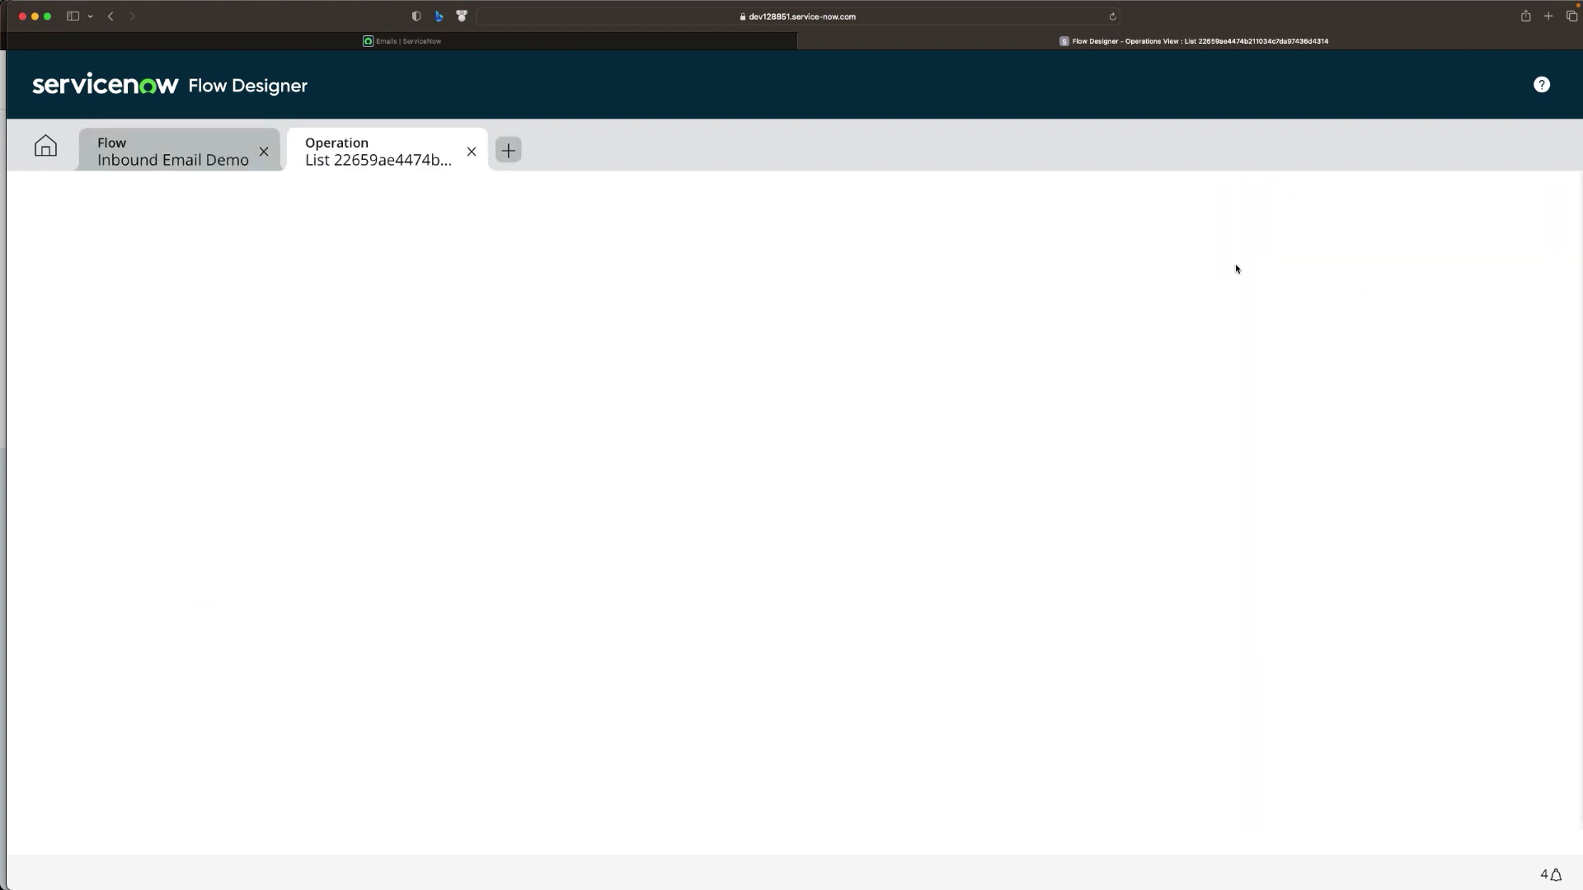